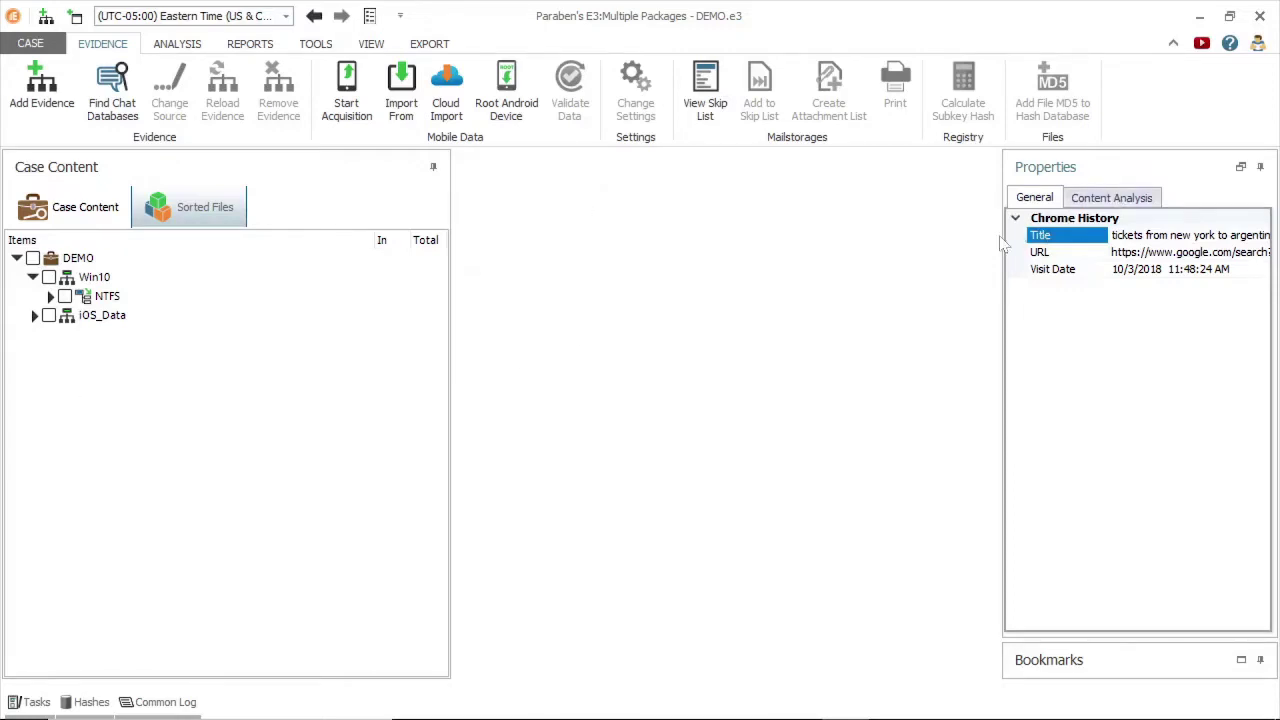
Select the Win10 evidence and its NTFS node to list Root, Trash and Data Triage.
click(94, 277)
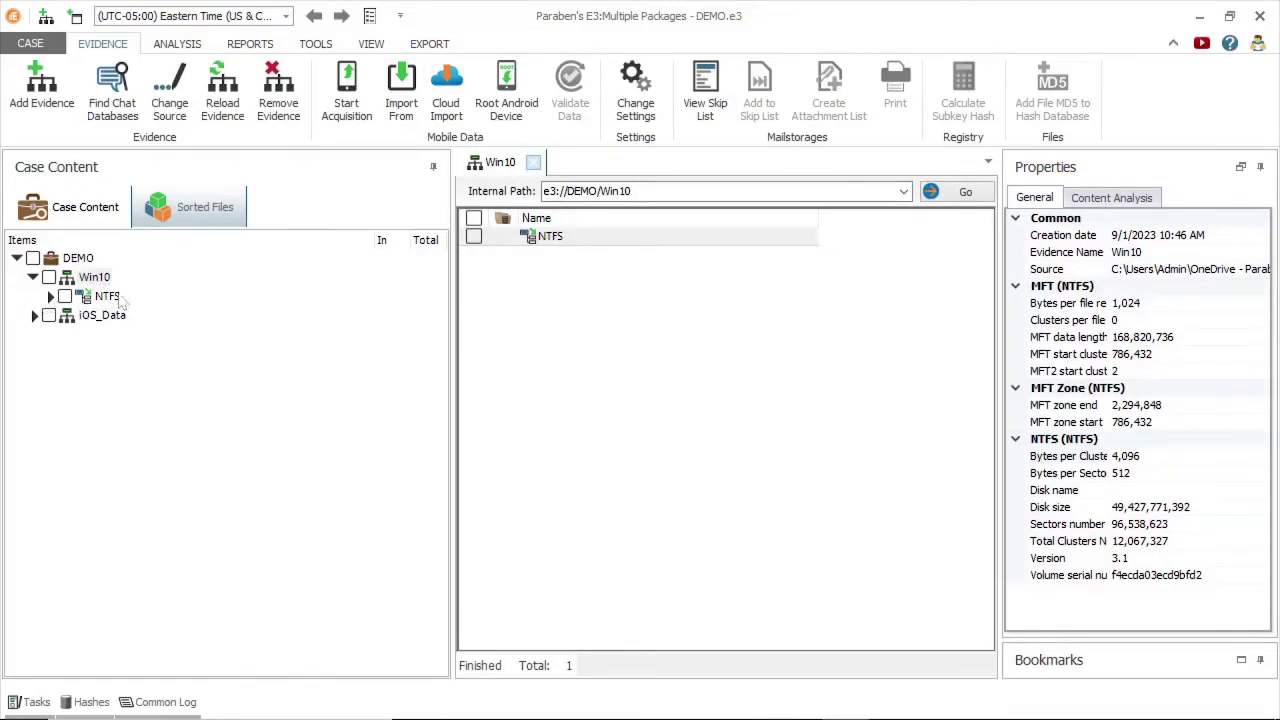
click(107, 297)
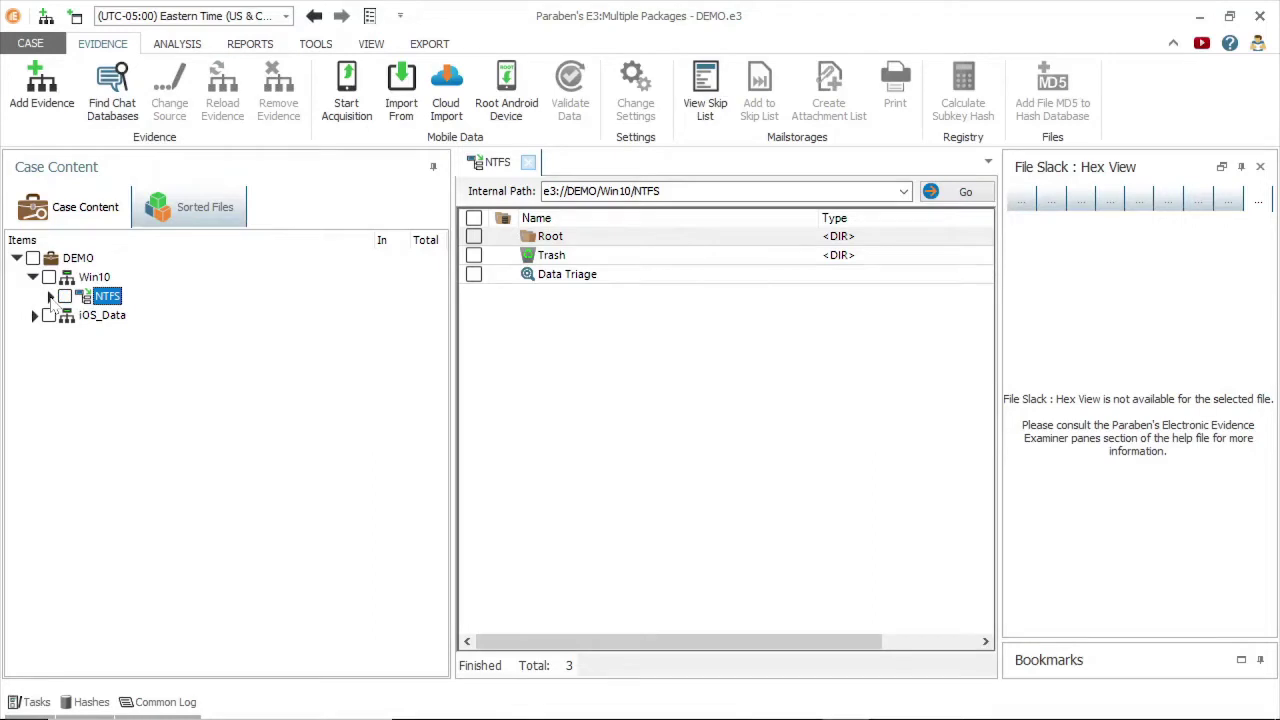
Expand NTFS and Data Triage to show categories from Chat Databases and Cloud Storages to Registry.
click(50, 297)
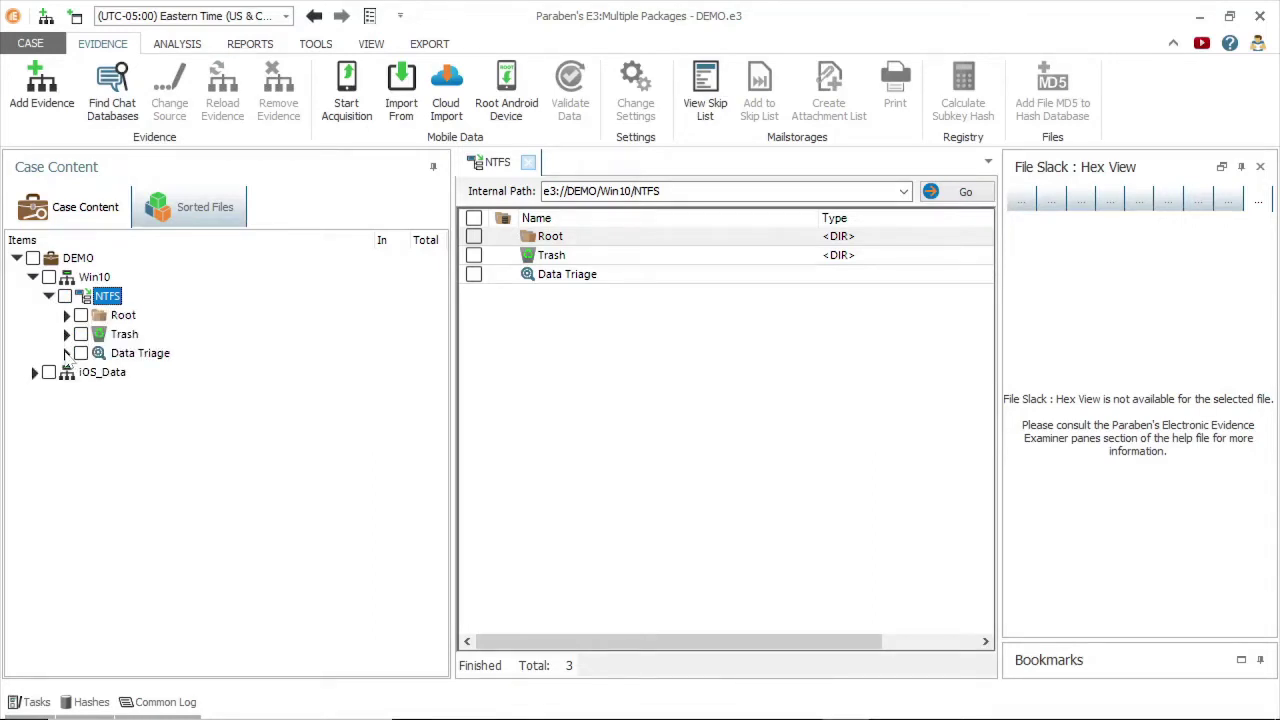
click(66, 354)
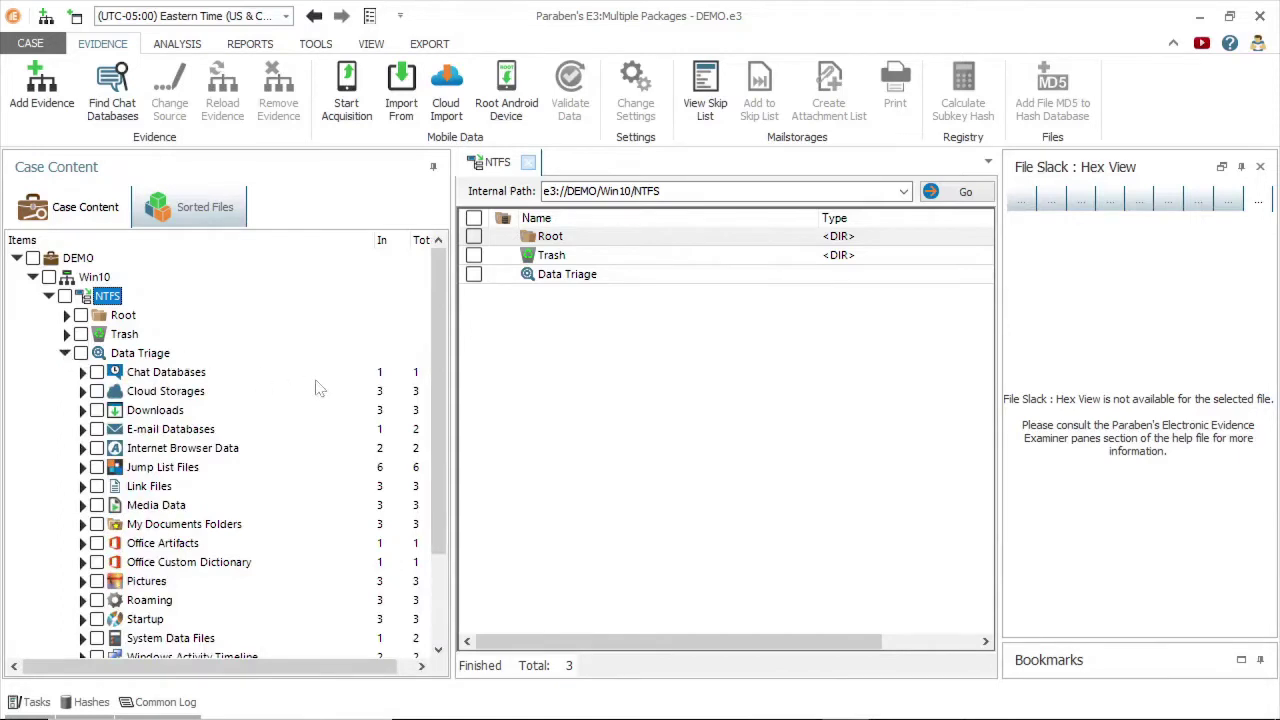
drag(438, 315, 451, 398)
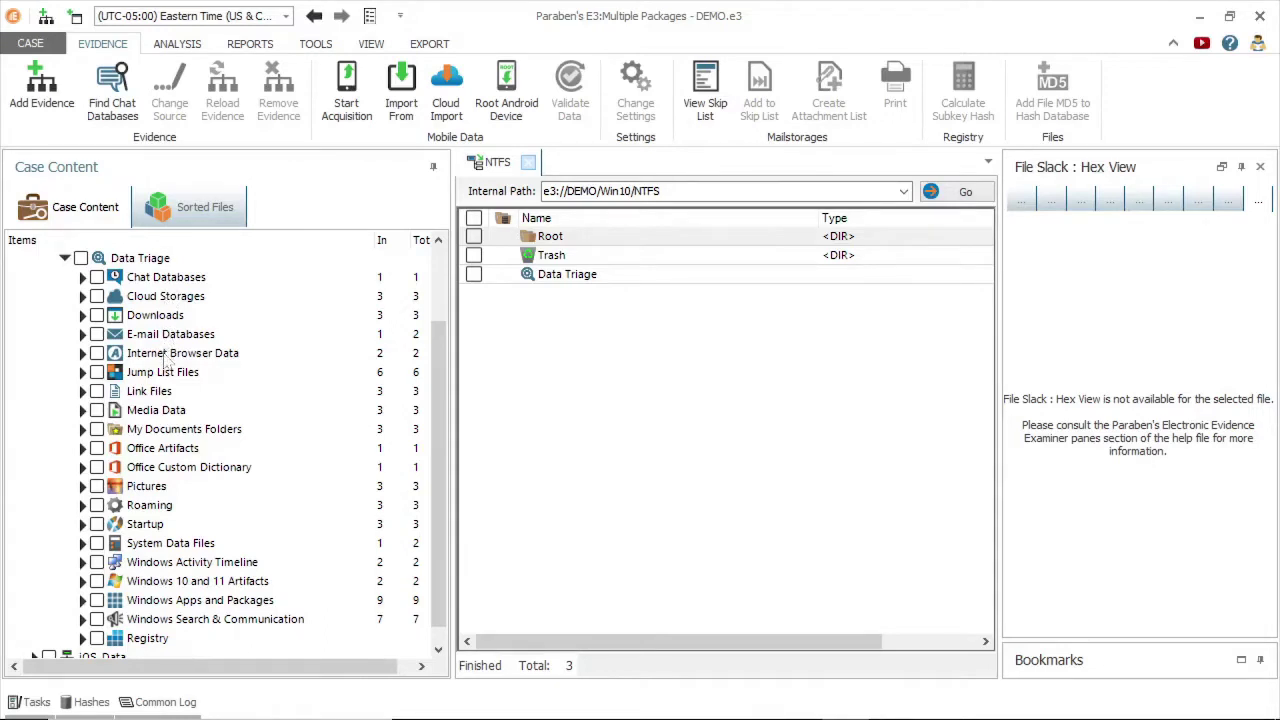
Expand E-mail Databases and Root - Mailbox, check Deleted Items, and list the Inbox's 23 messages.
click(82, 334)
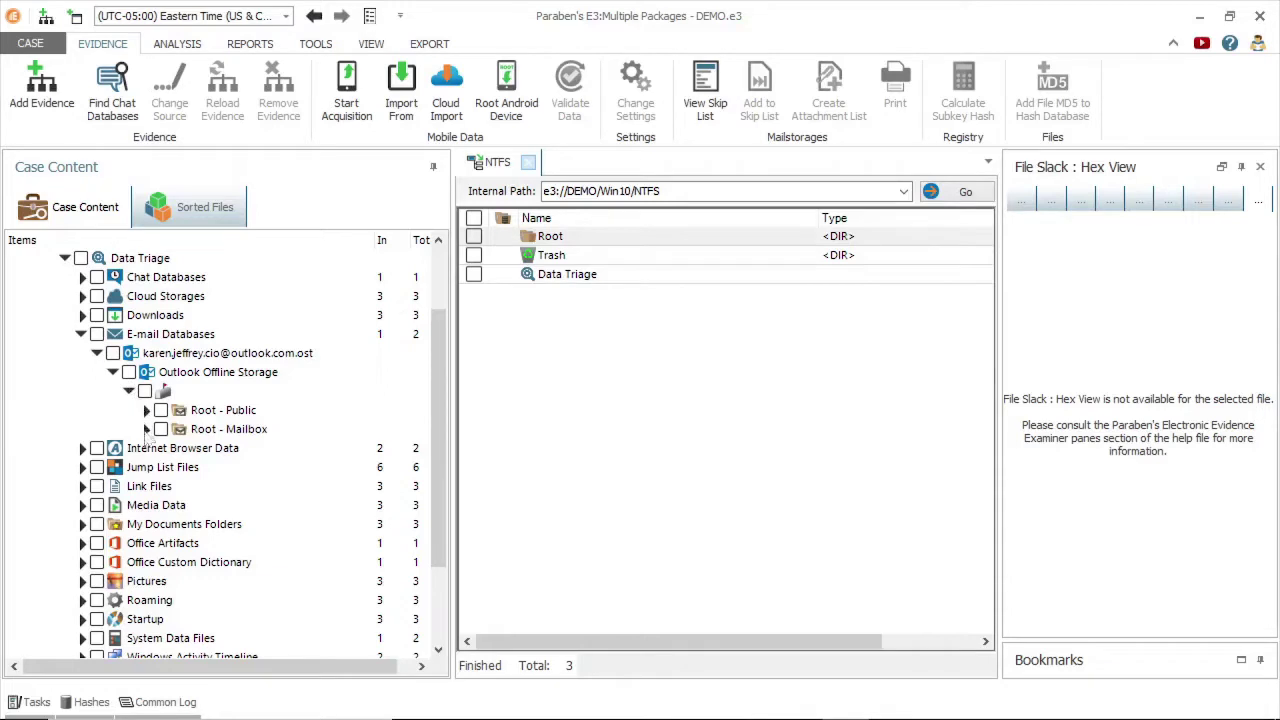
click(146, 429)
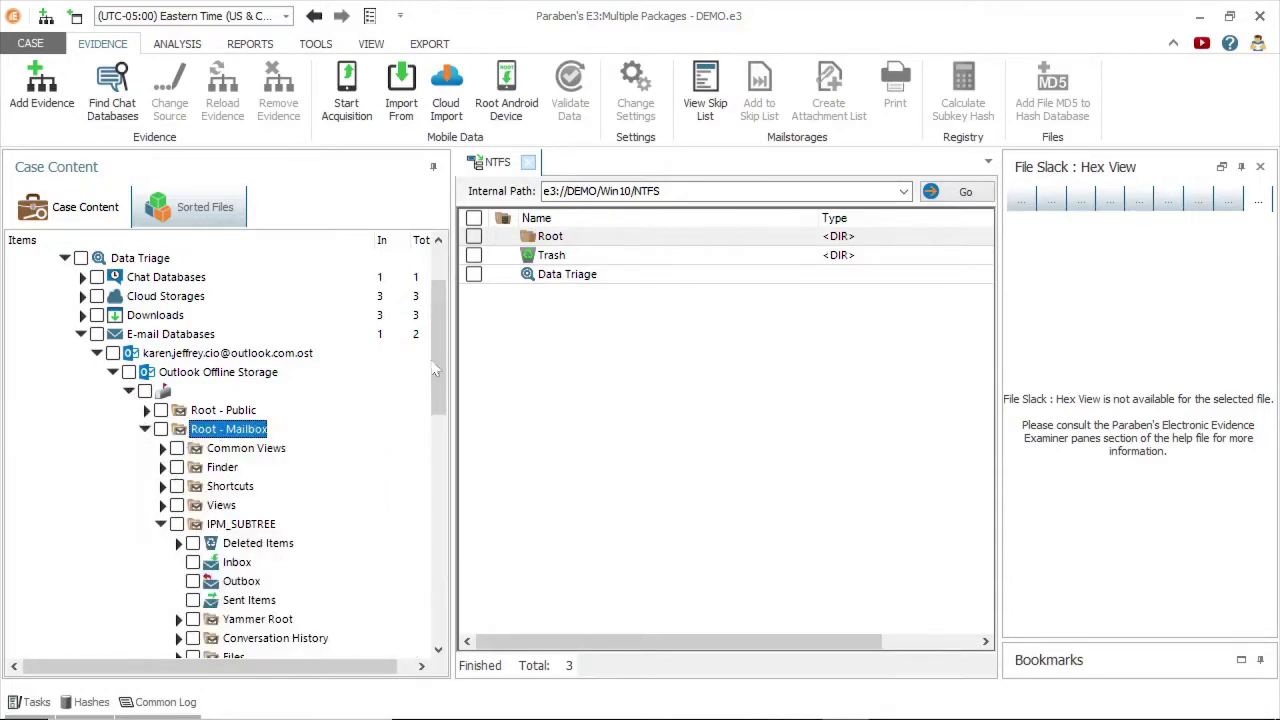
drag(435, 370, 437, 436)
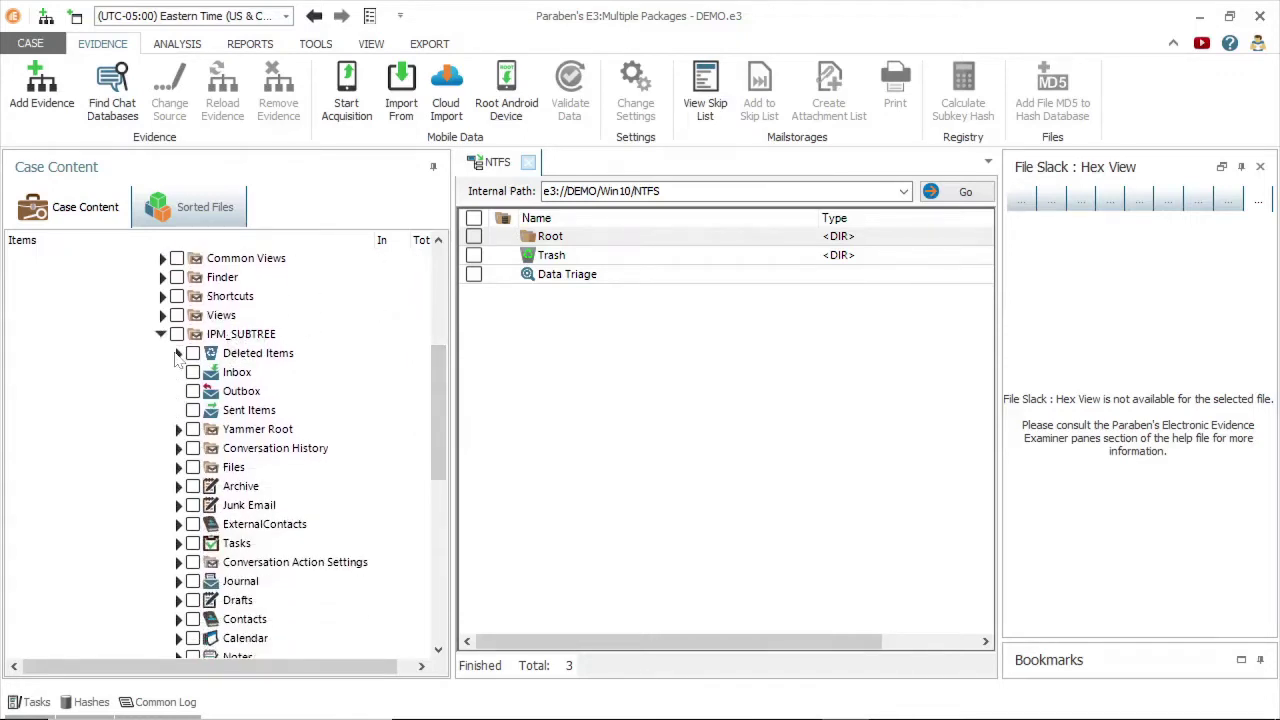
click(228, 356)
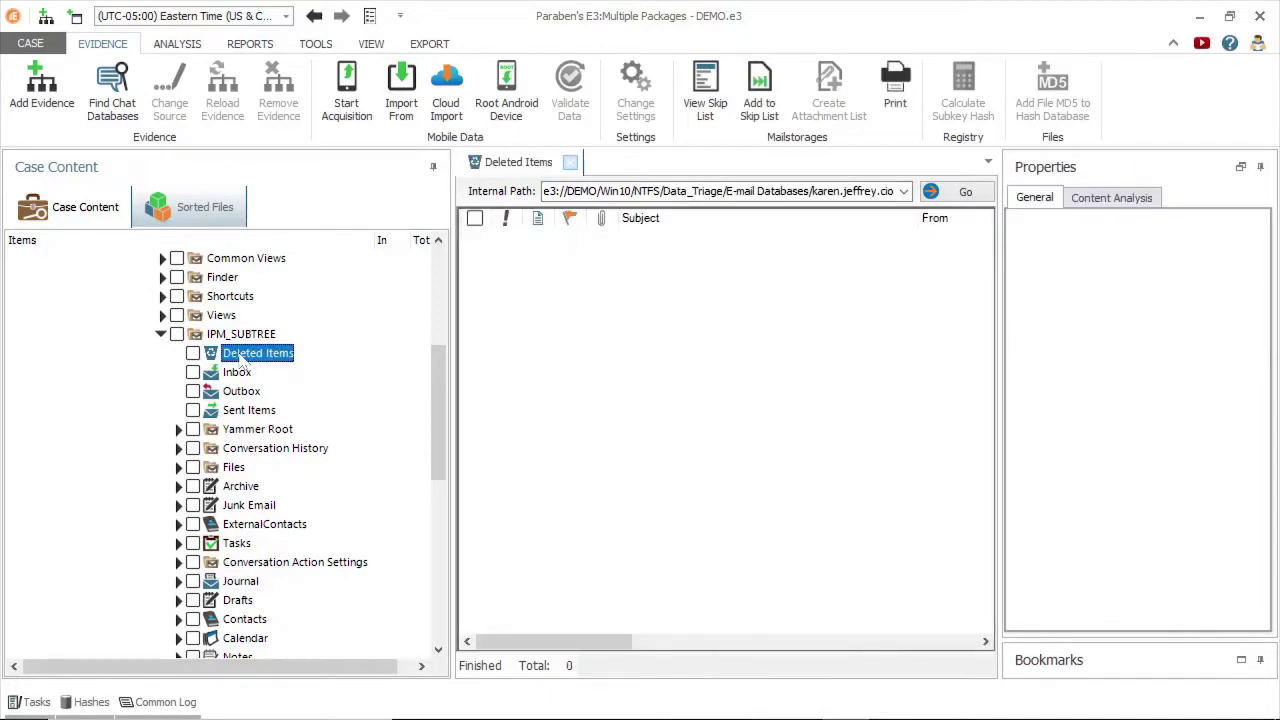
click(238, 375)
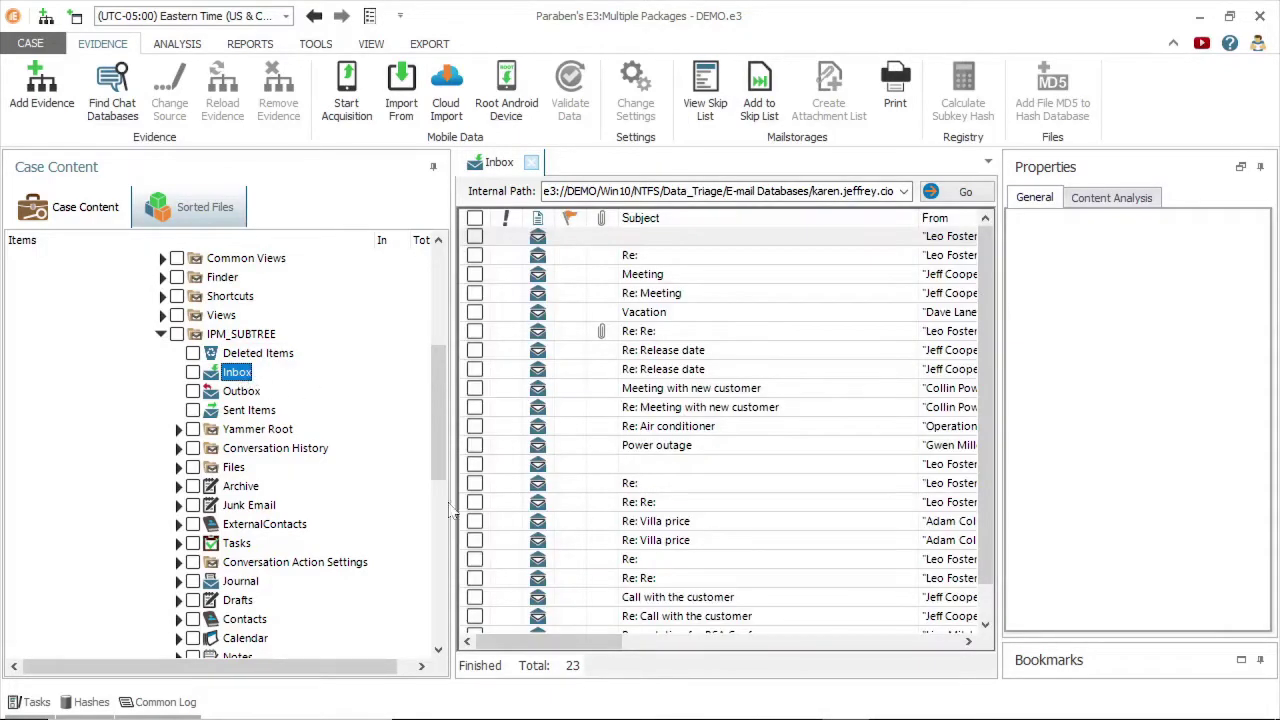
Read the Re: Meeting email in an enlarged preview, then close the preview.
drag(562, 645, 664, 643)
scroll(683, 605, left, 5)
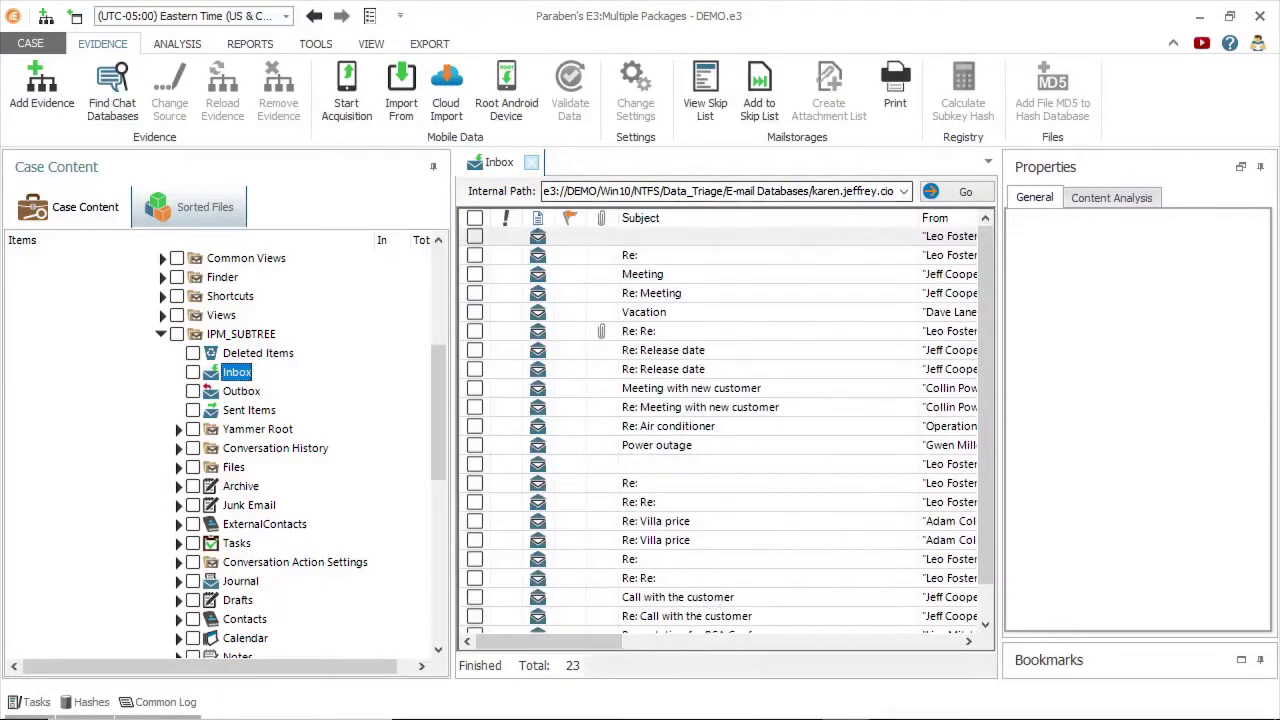
click(700, 293)
drag(652, 484, 665, 322)
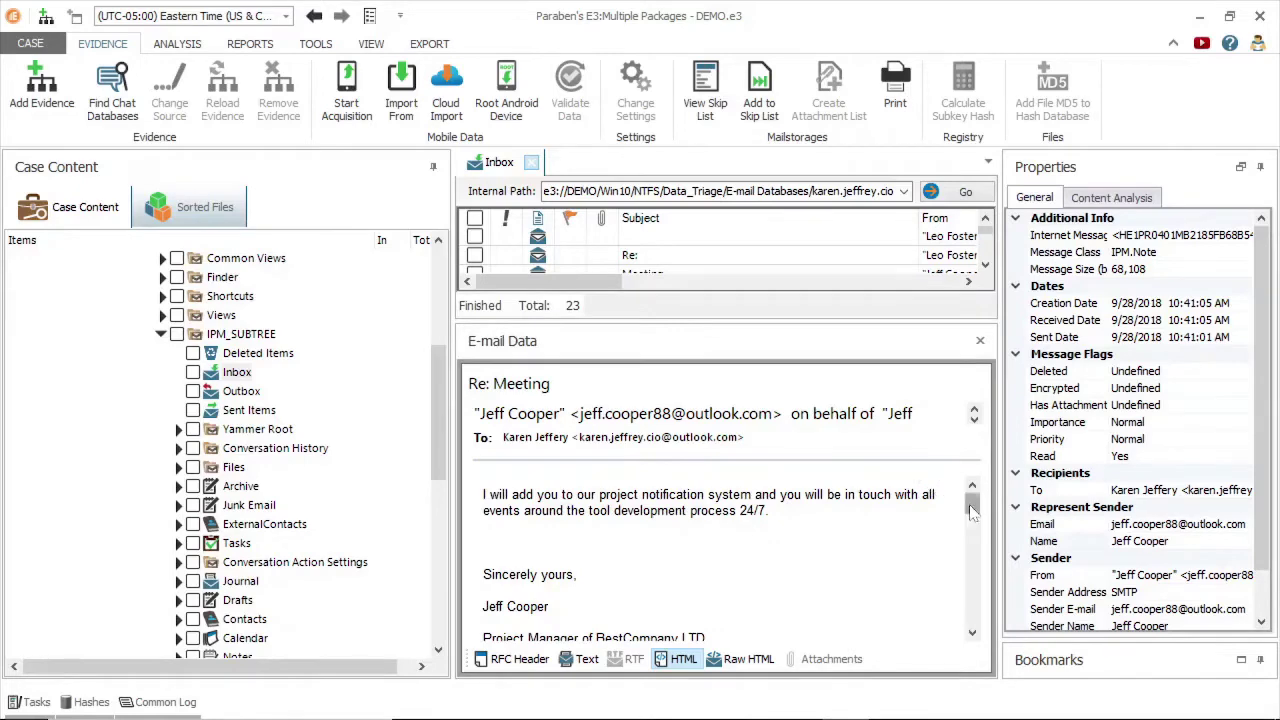
drag(972, 508, 972, 615)
click(980, 341)
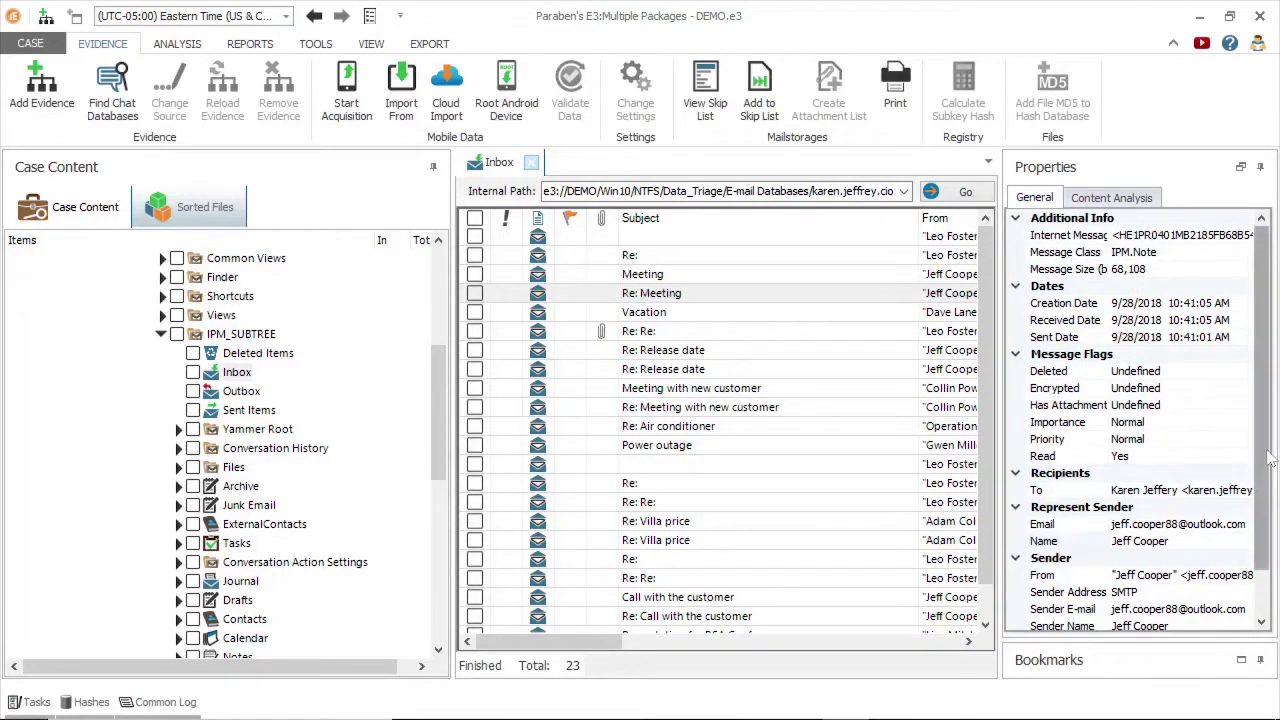
Check the empty Outbox, then list the 20 Sent Items messages.
drag(1266, 458, 1262, 502)
click(241, 391)
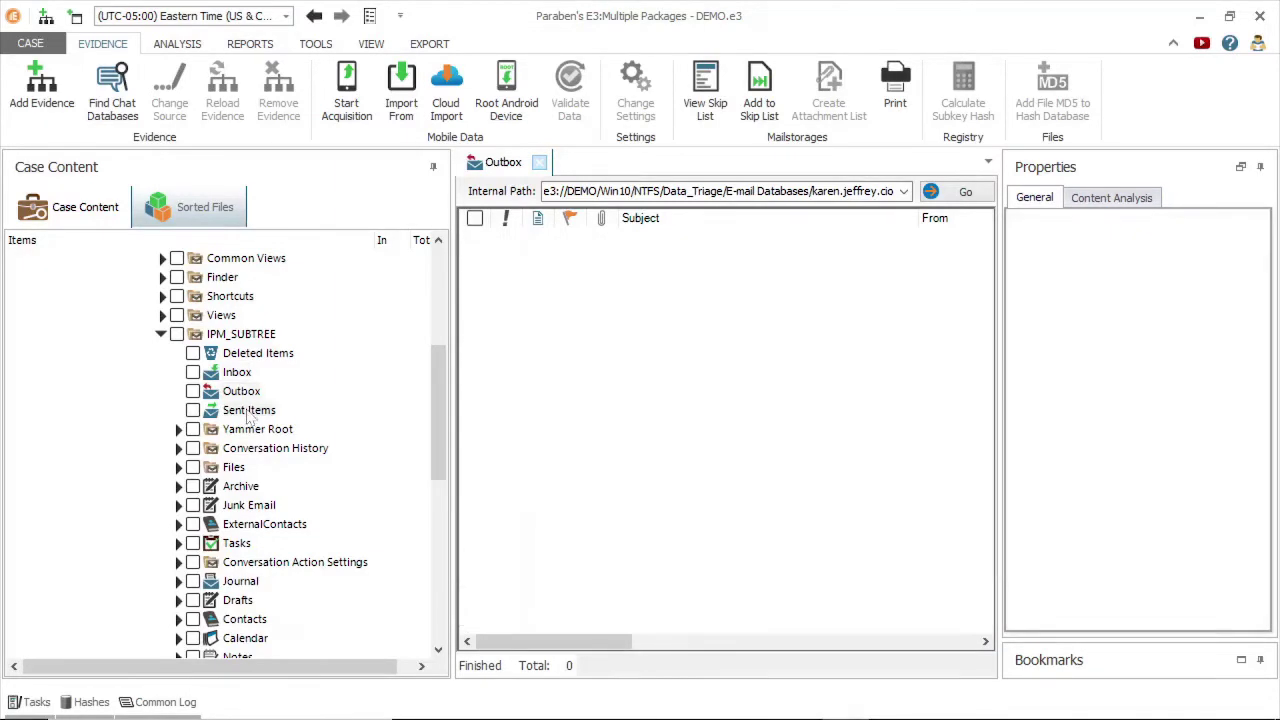
click(250, 412)
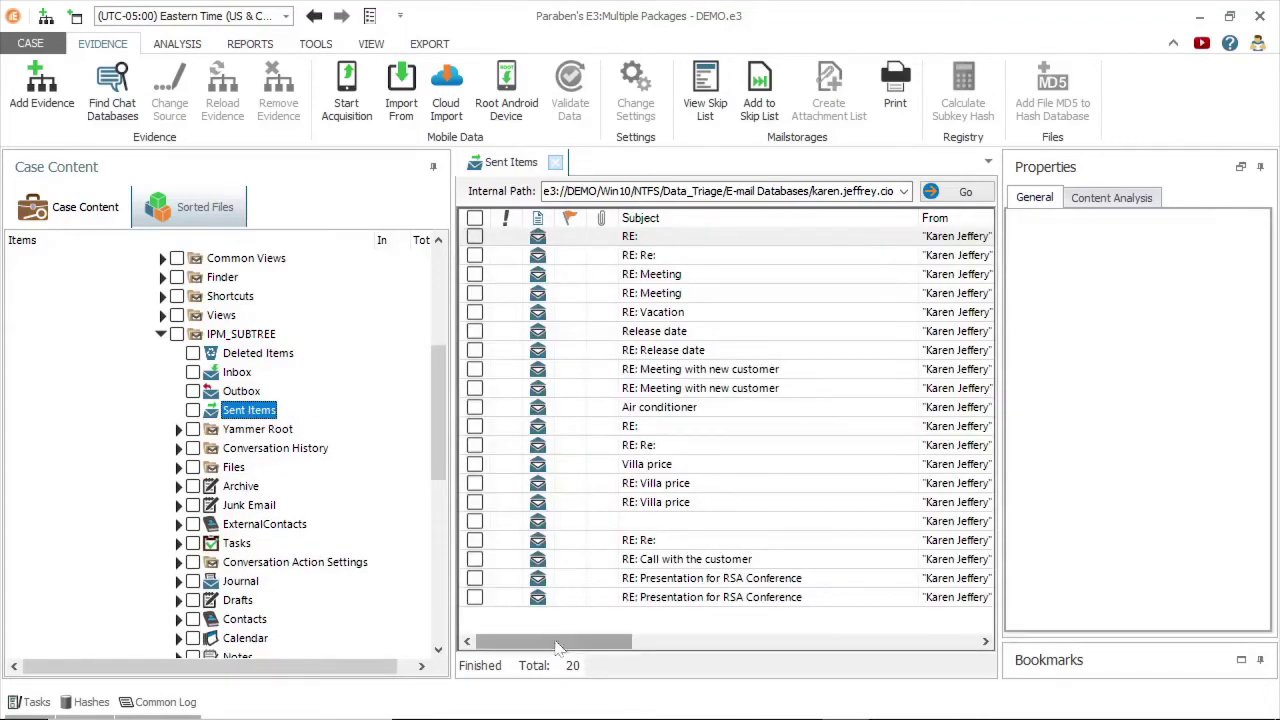
drag(560, 640, 563, 630)
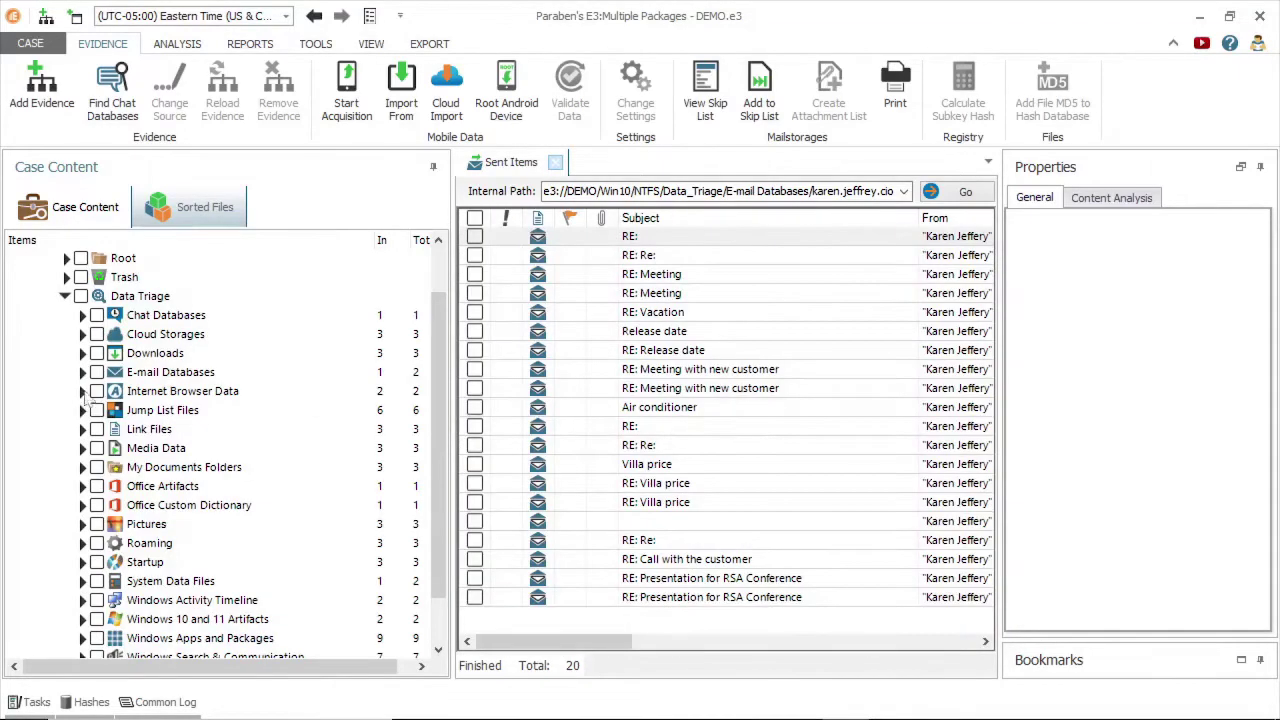
Open Chrome's browsing History and view the first entry's Properties.
click(170, 393)
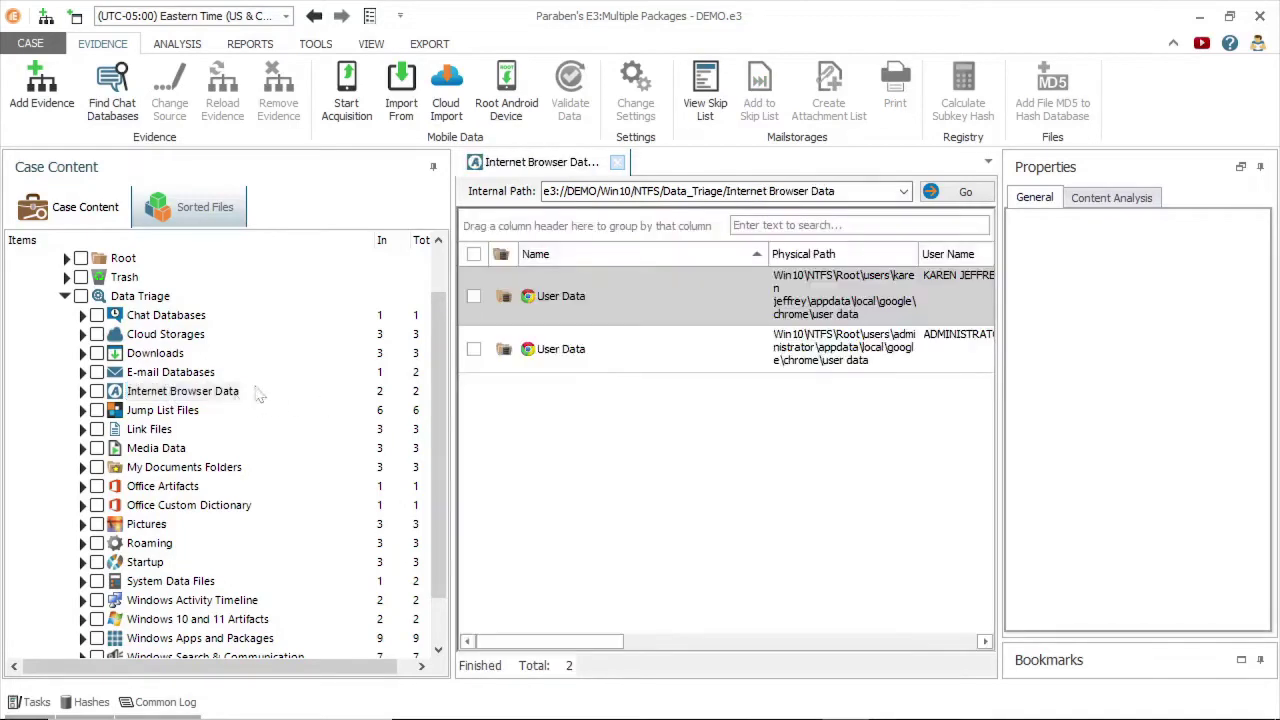
click(82, 391)
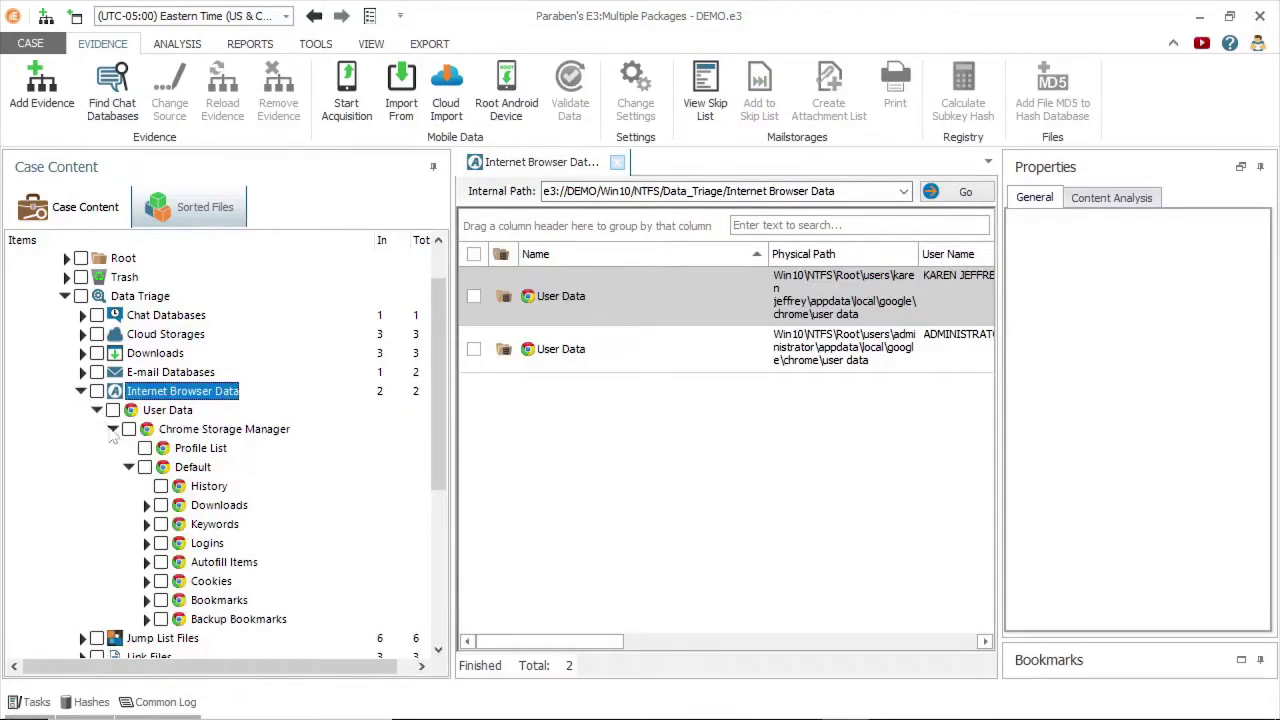
click(207, 487)
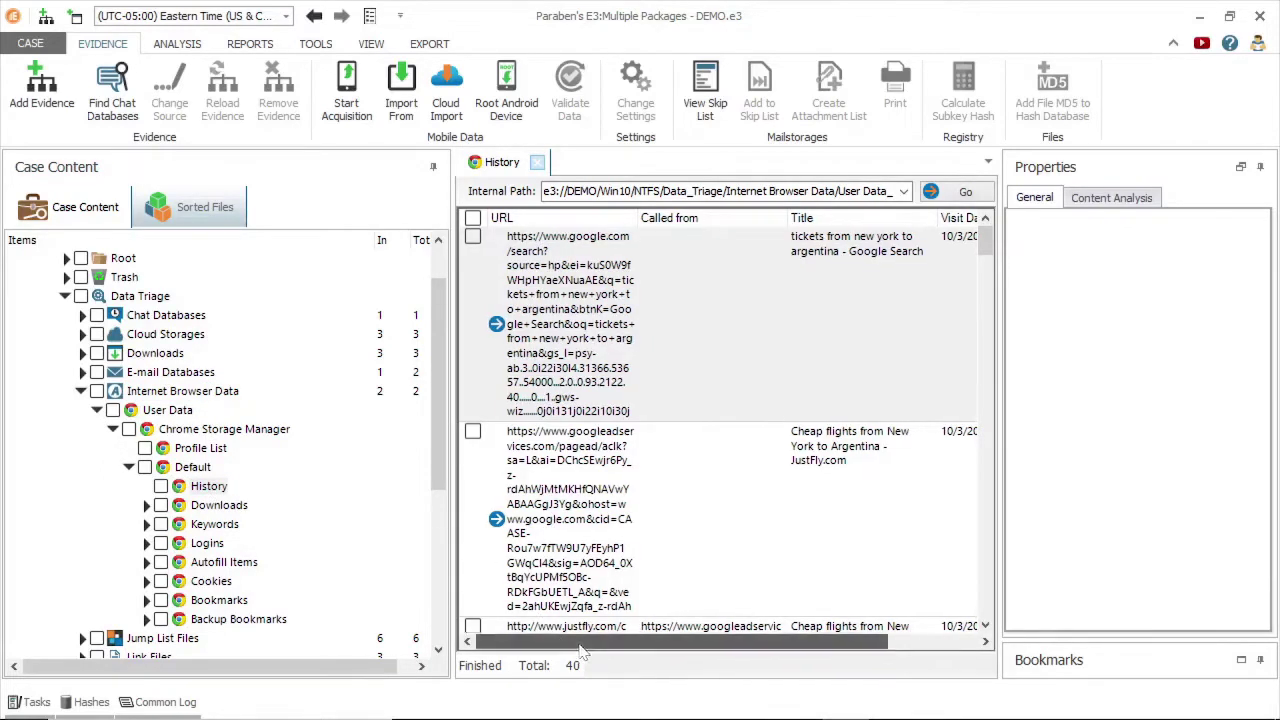
drag(581, 651, 702, 645)
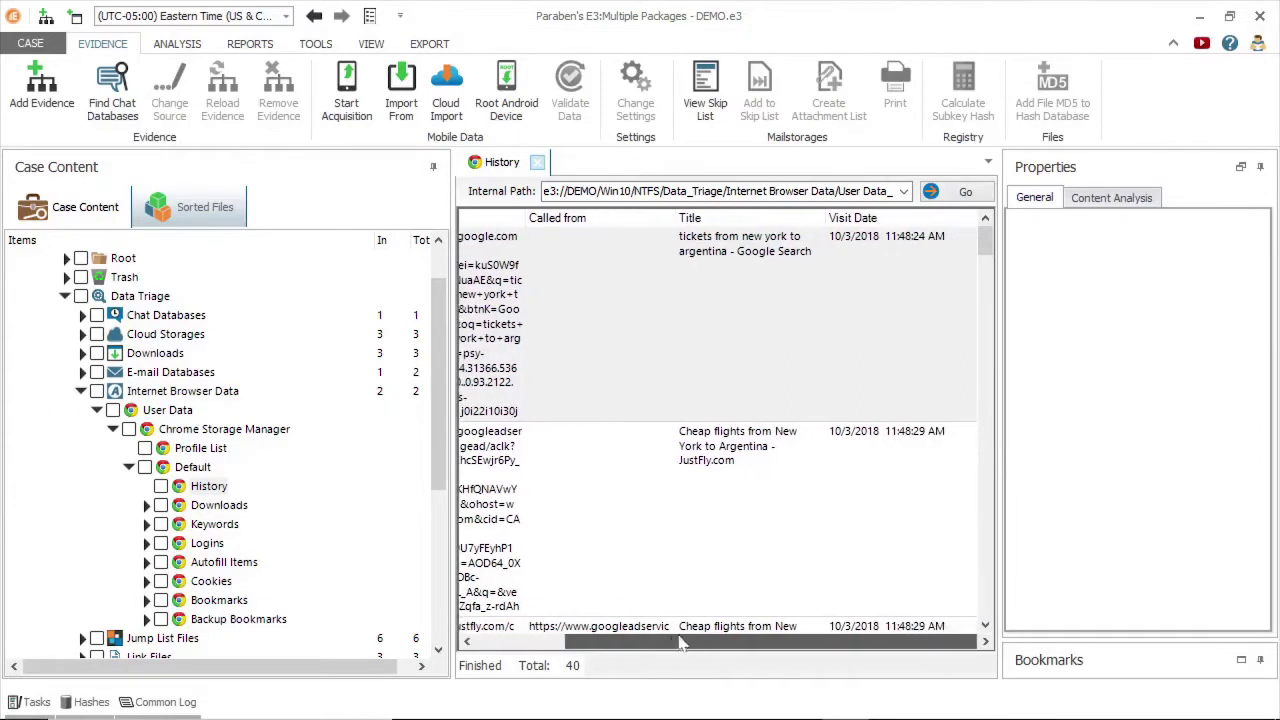
click(745, 325)
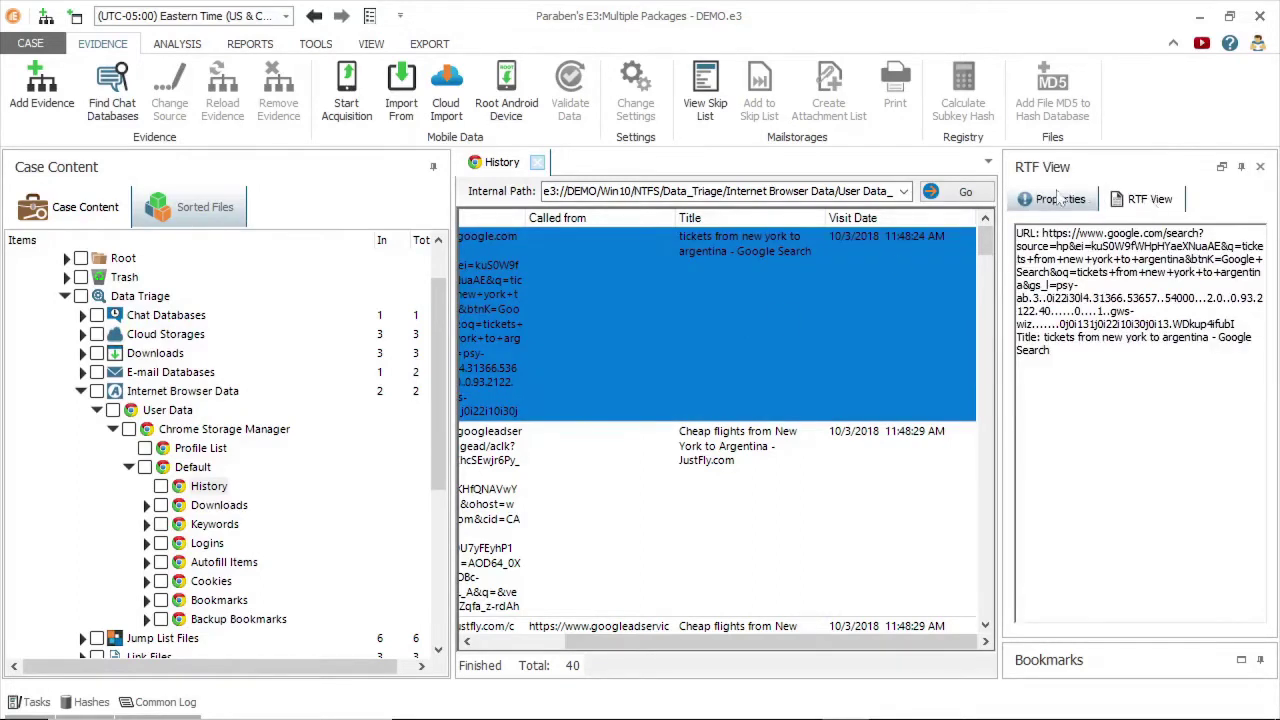
click(1052, 199)
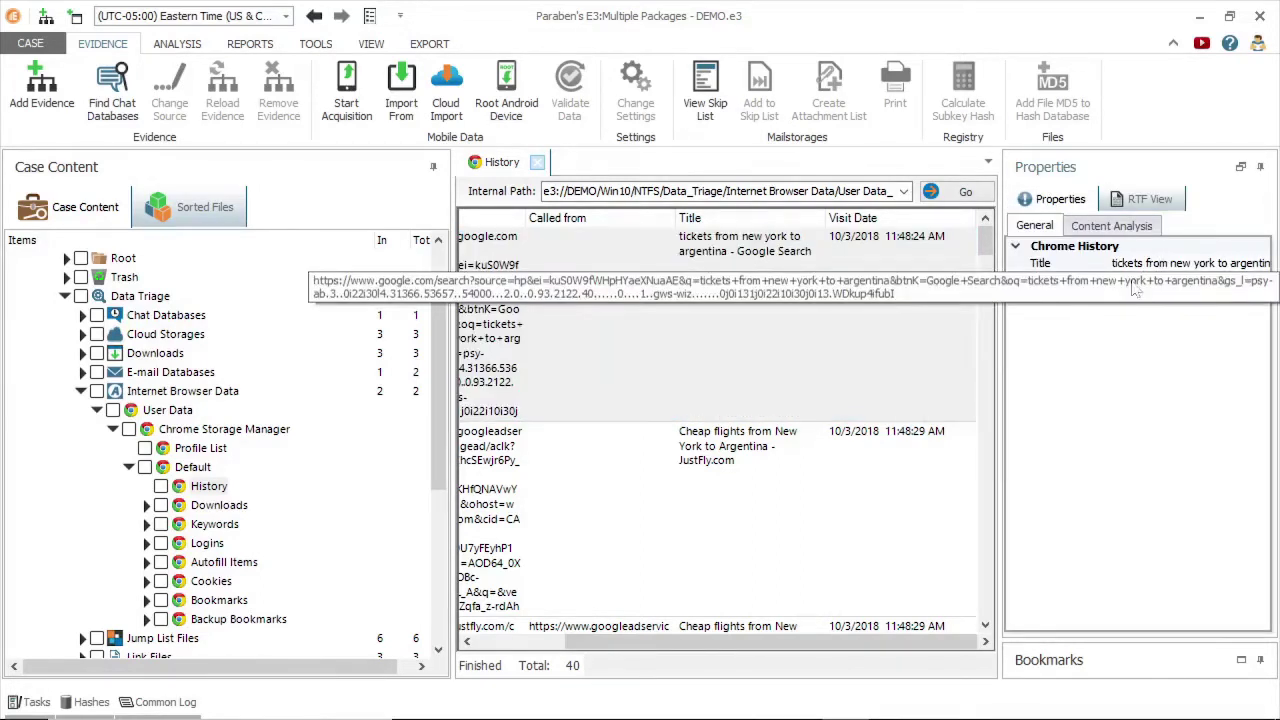
Review Chrome's cookies, then list its 4 bookmarks, led by the JustFly flight search.
click(211, 581)
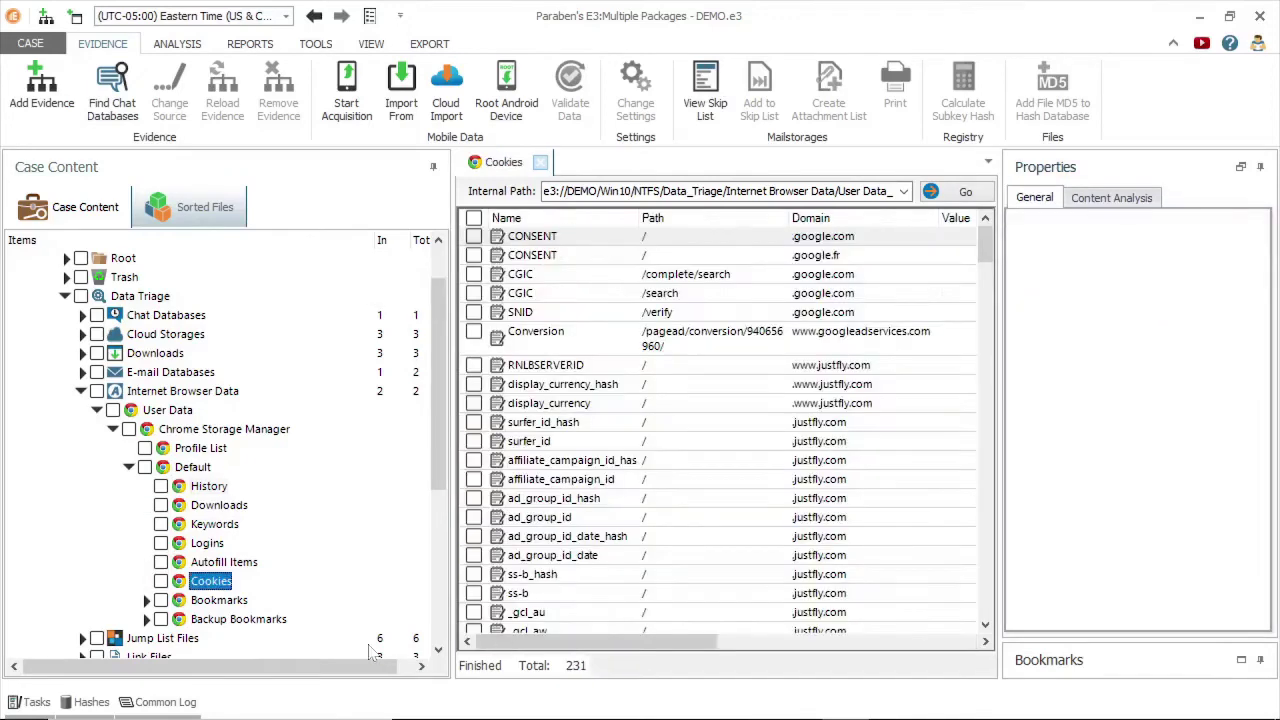
click(241, 599)
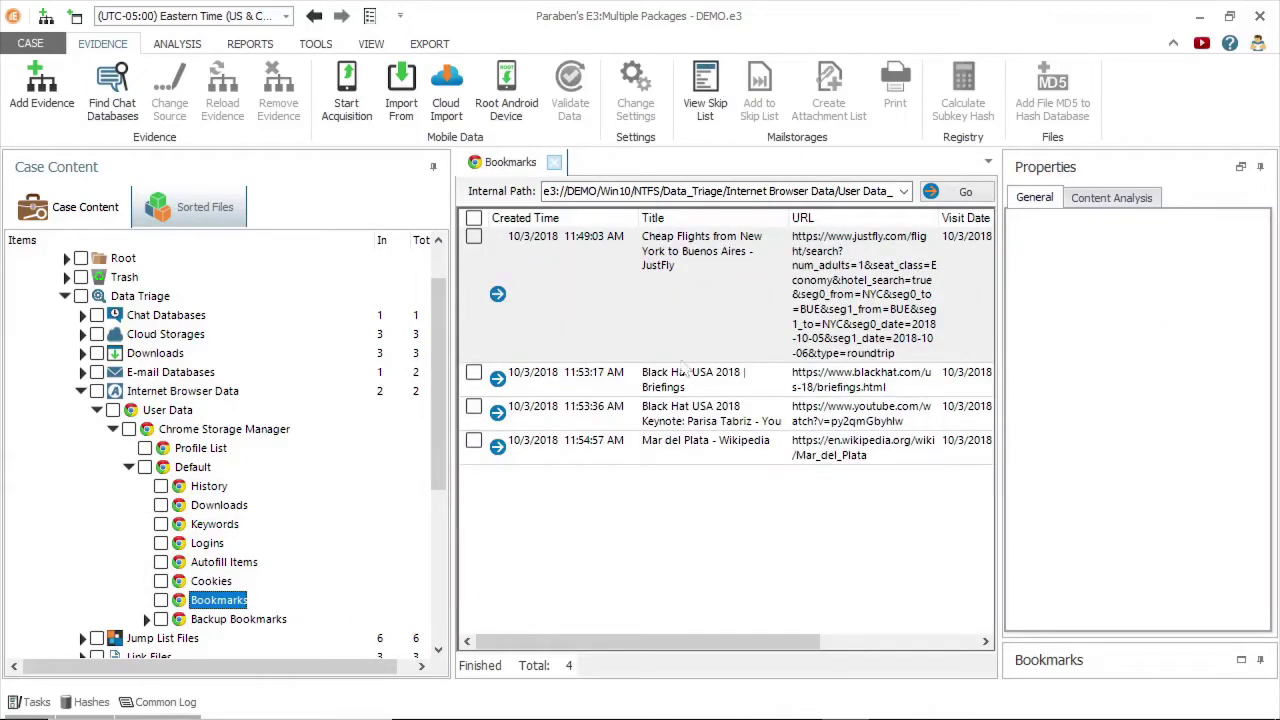
drag(683, 641, 703, 641)
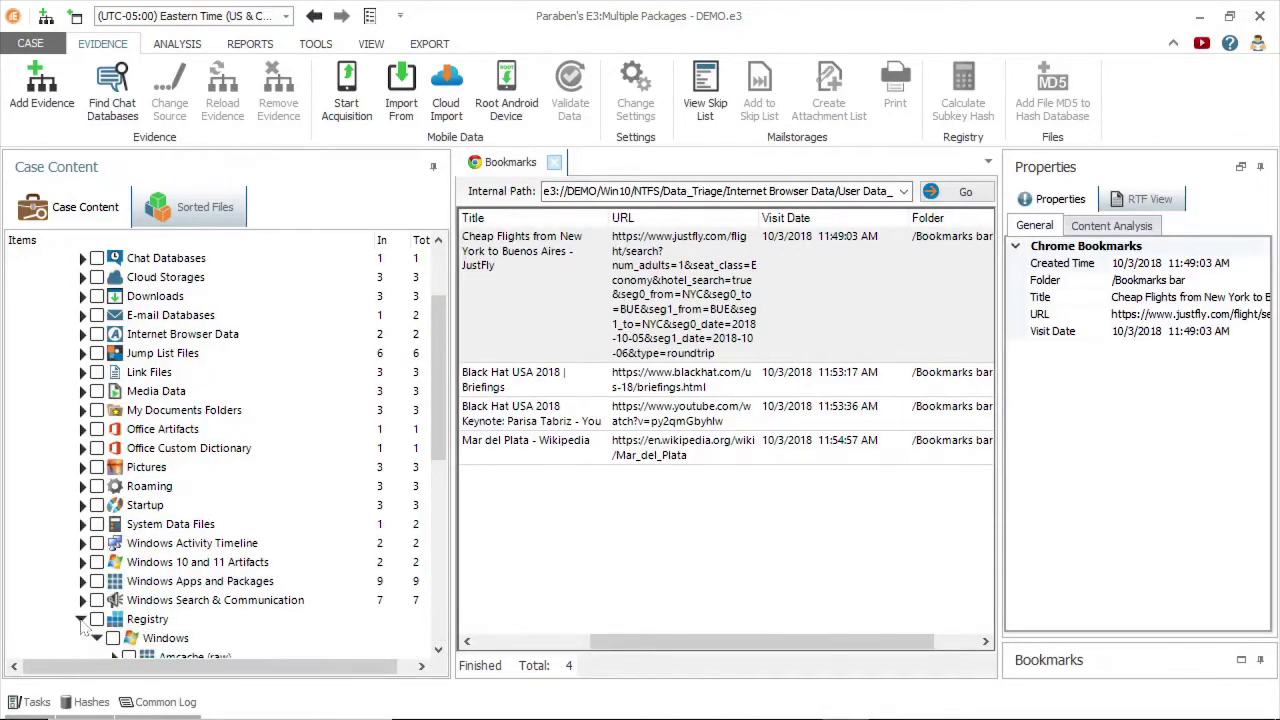
Expand the Devices registry key and inspect Mounted Devices, its GUID key and the first Disk key.
scroll(438, 447, down, 2)
drag(438, 447, 424, 577)
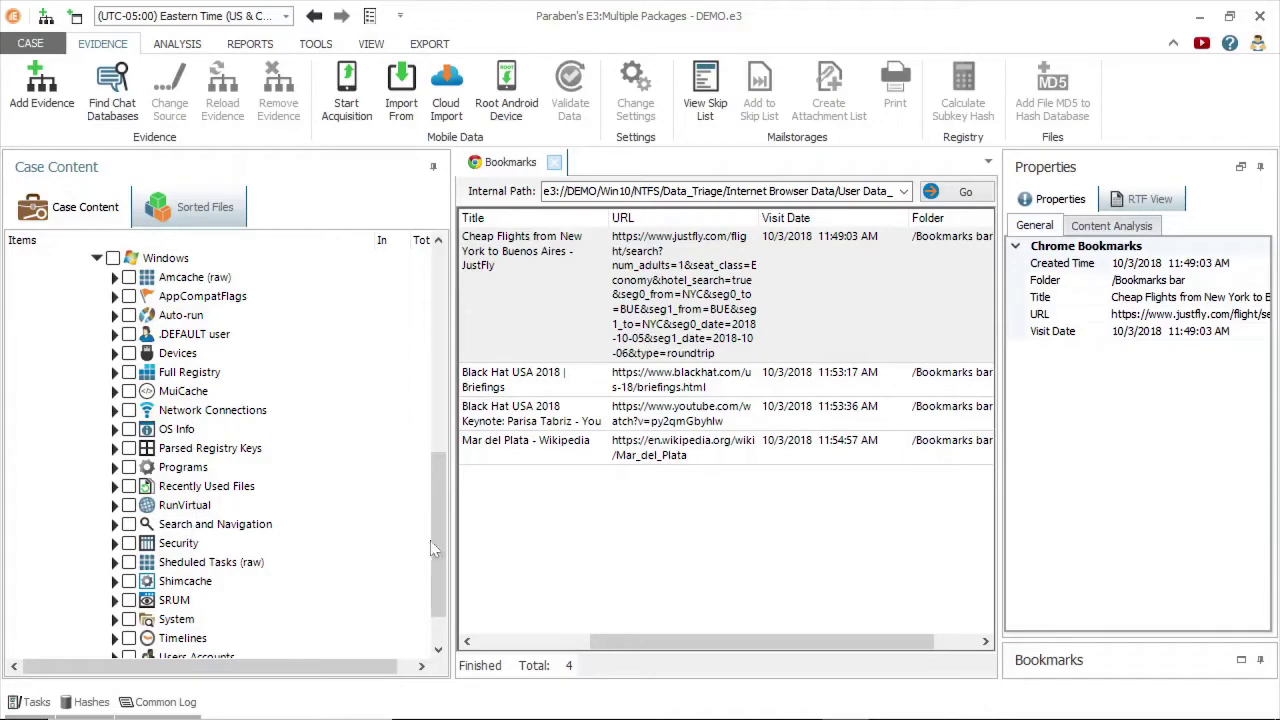
drag(430, 540, 432, 530)
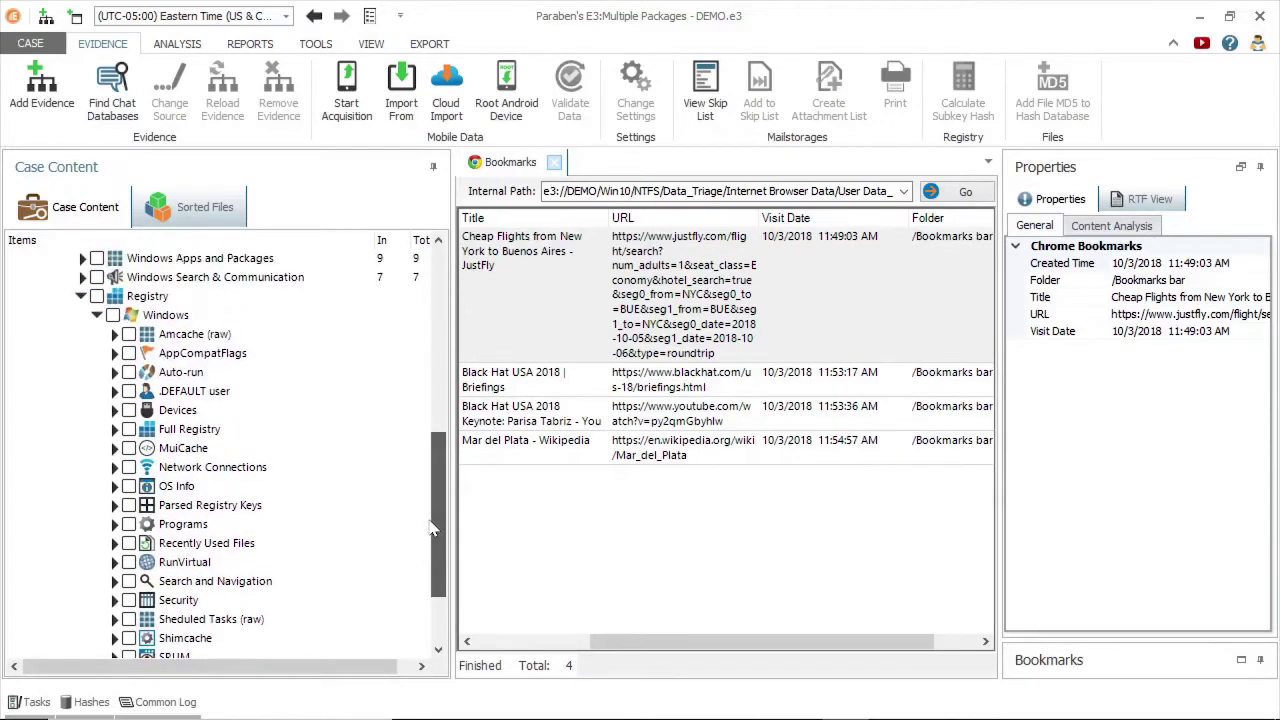
click(114, 410)
click(129, 448)
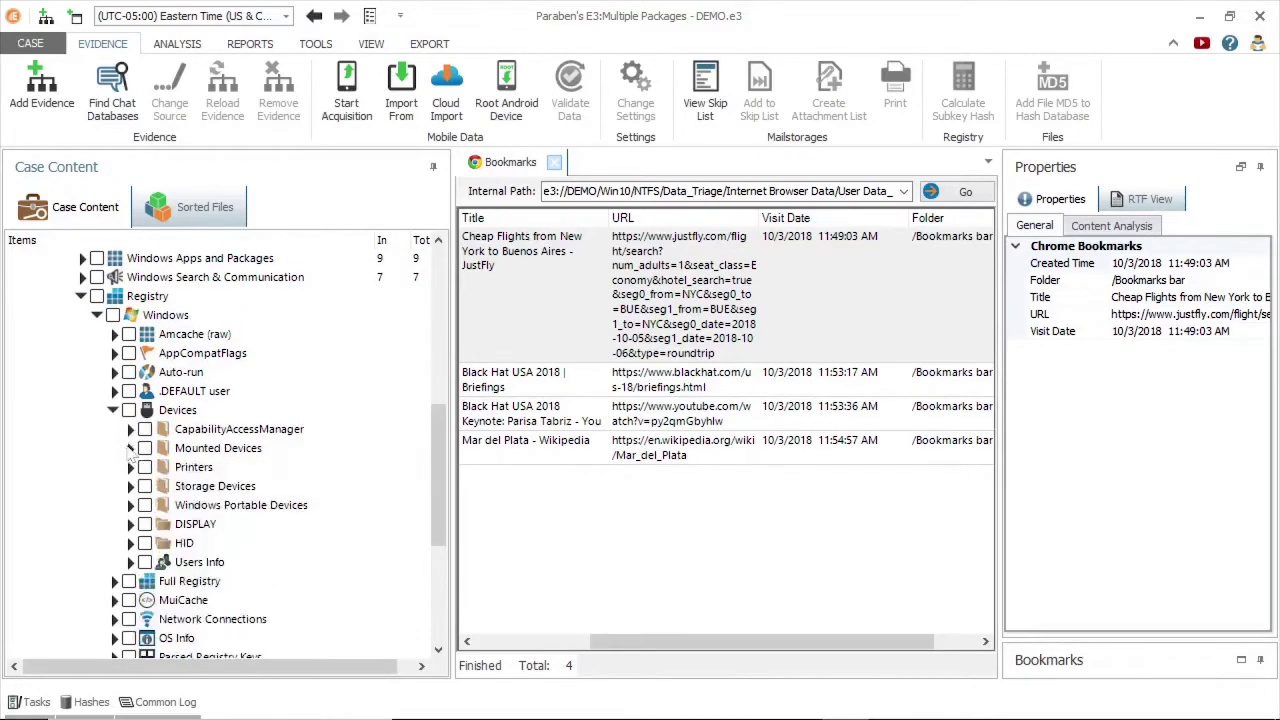
click(129, 448)
click(200, 486)
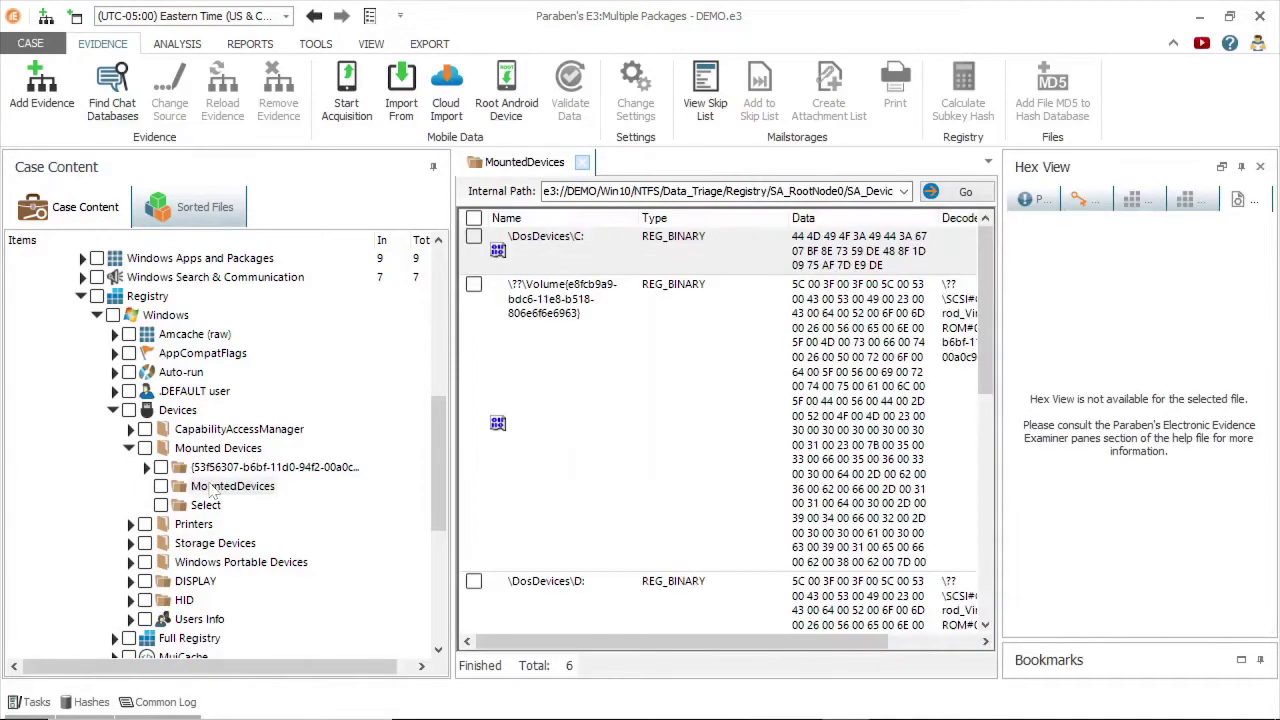
click(214, 469)
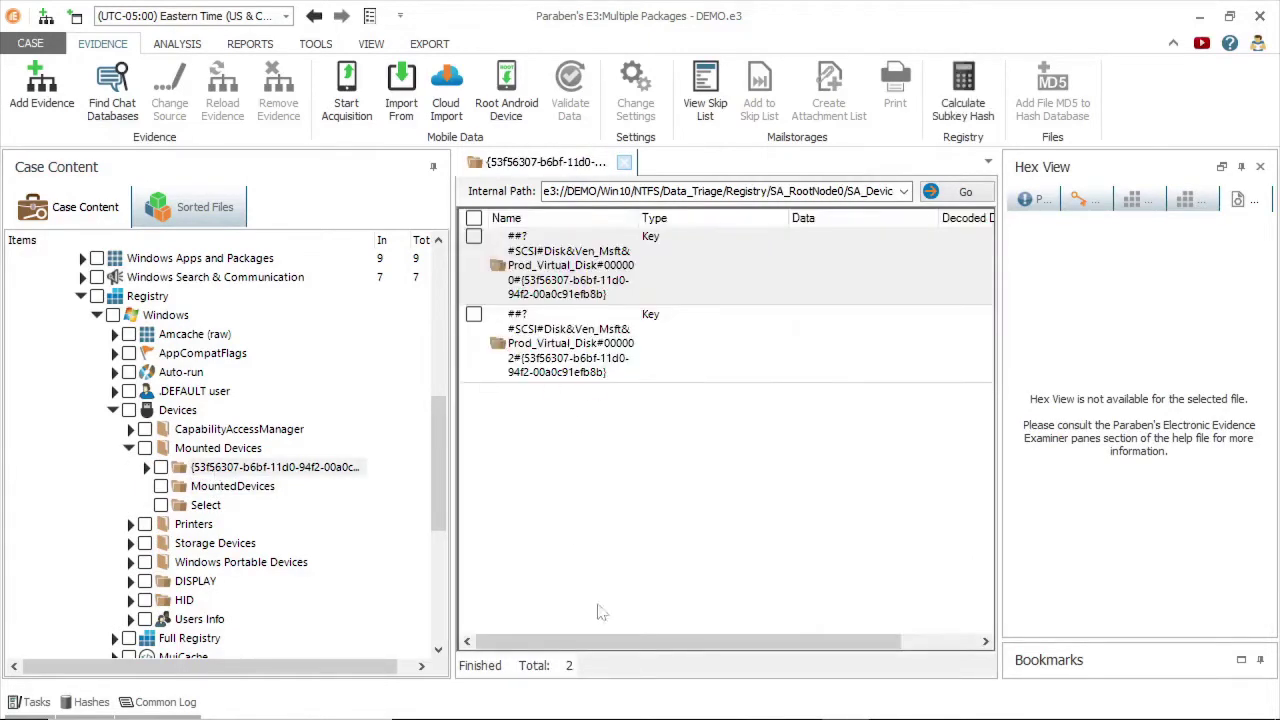
drag(545, 640, 533, 632)
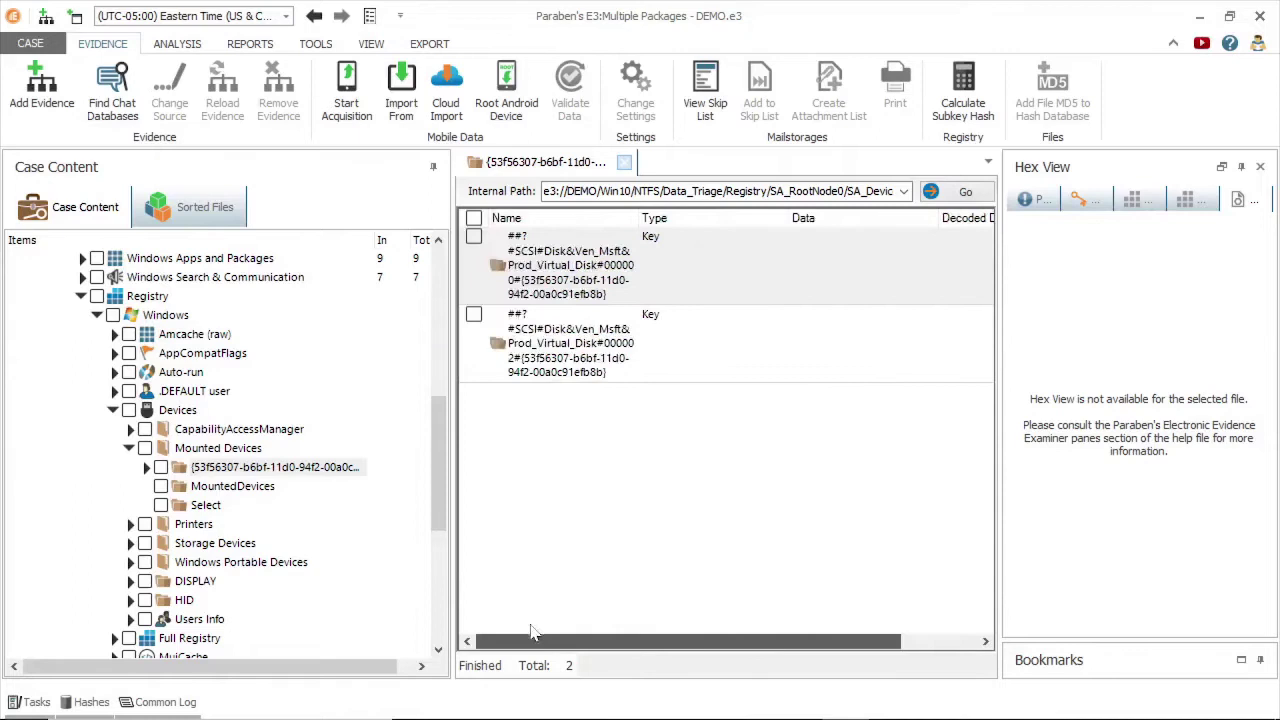
click(597, 274)
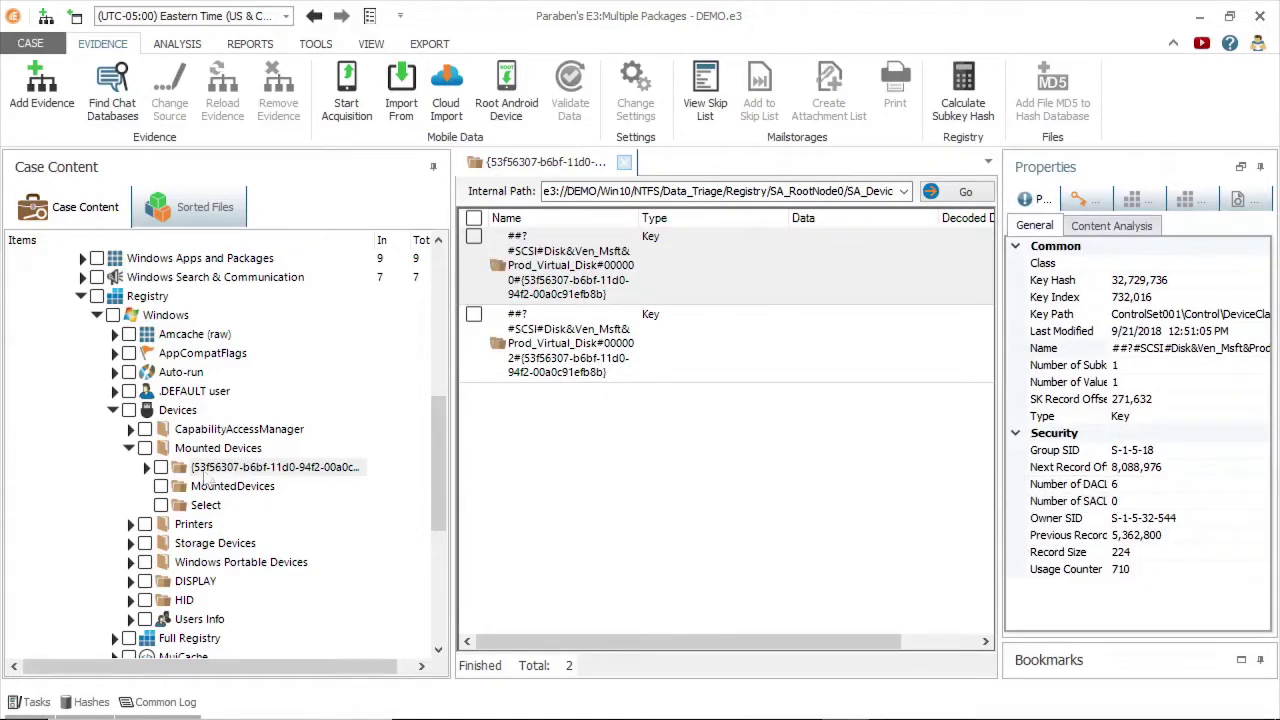
Browse the Printers and Storage Devices keys, including STORAGE and the first device GUID key.
click(129, 448)
click(129, 467)
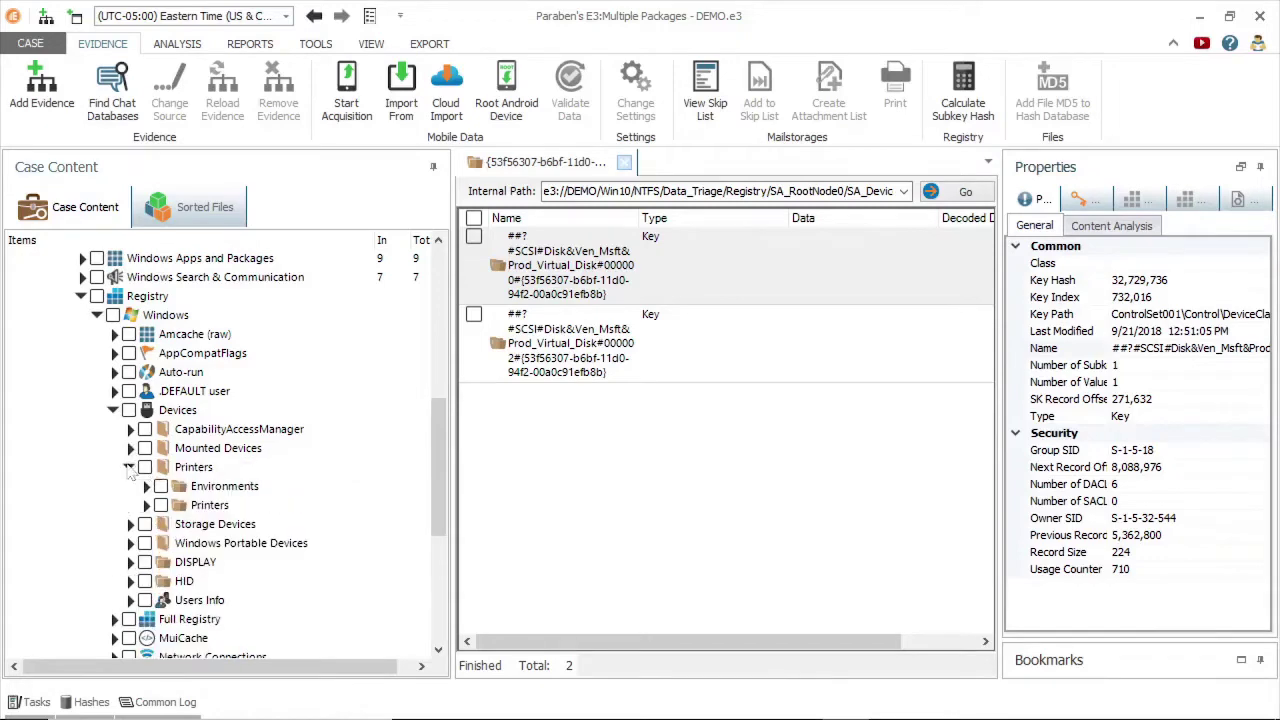
click(145, 505)
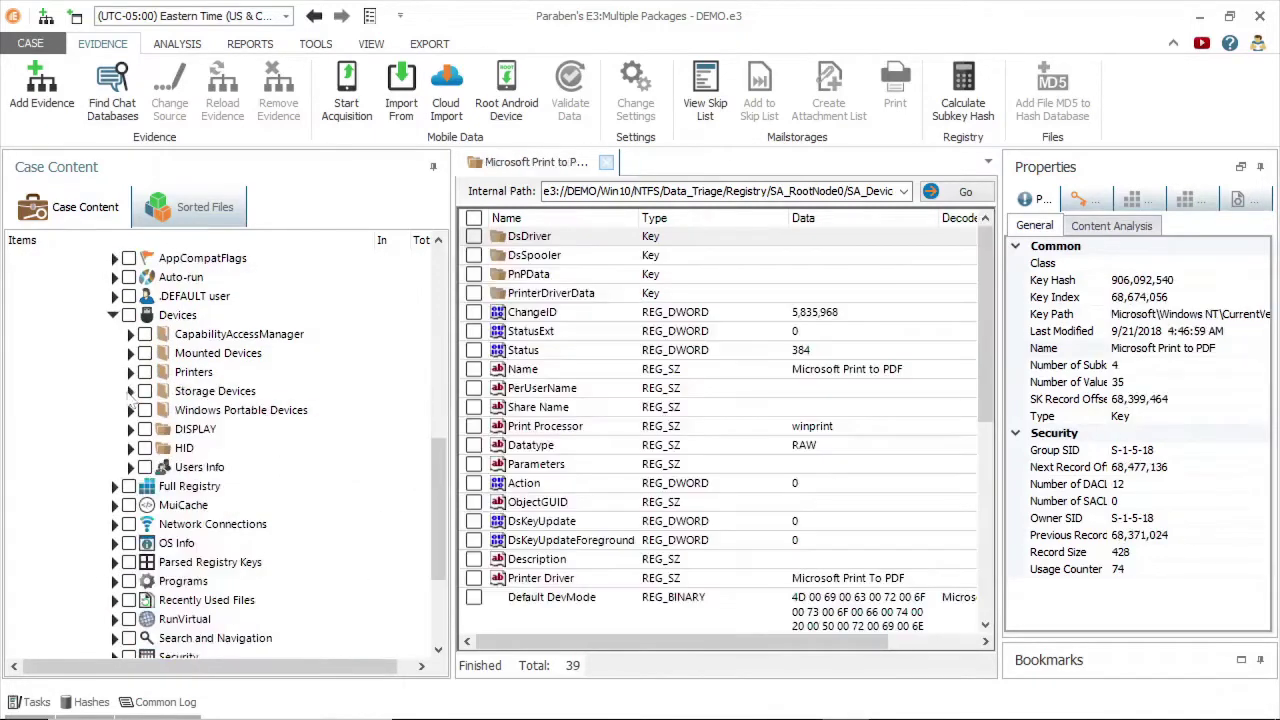
click(129, 391)
click(222, 451)
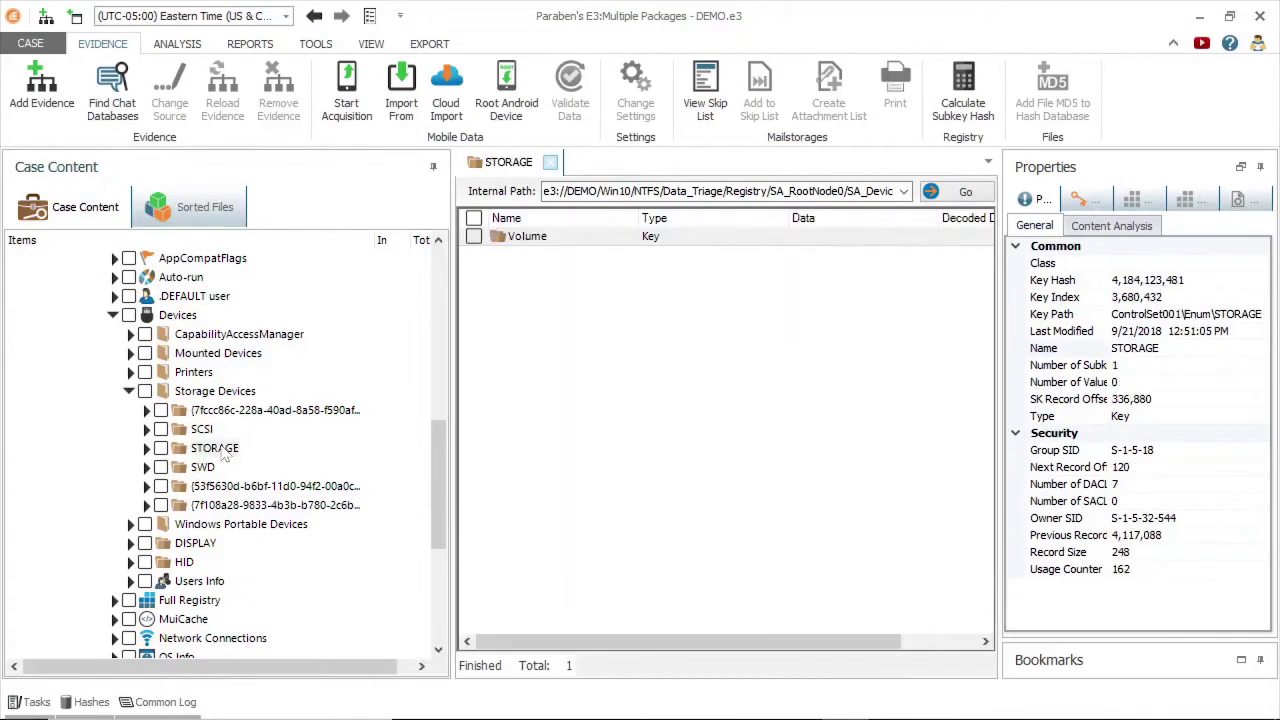
click(221, 412)
Collapse Devices and expand Timelines, from Summary Timeline (1301) to Uninstall Timeline (56).
click(113, 315)
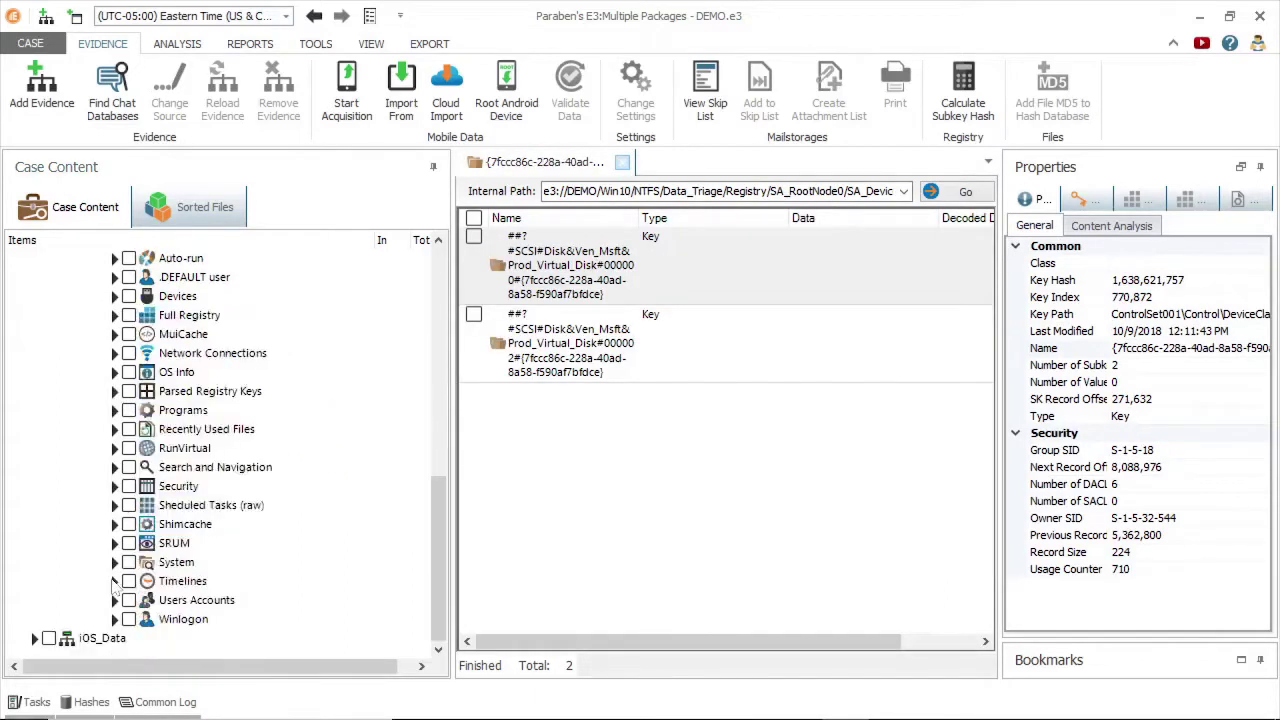
click(113, 581)
drag(449, 487, 443, 590)
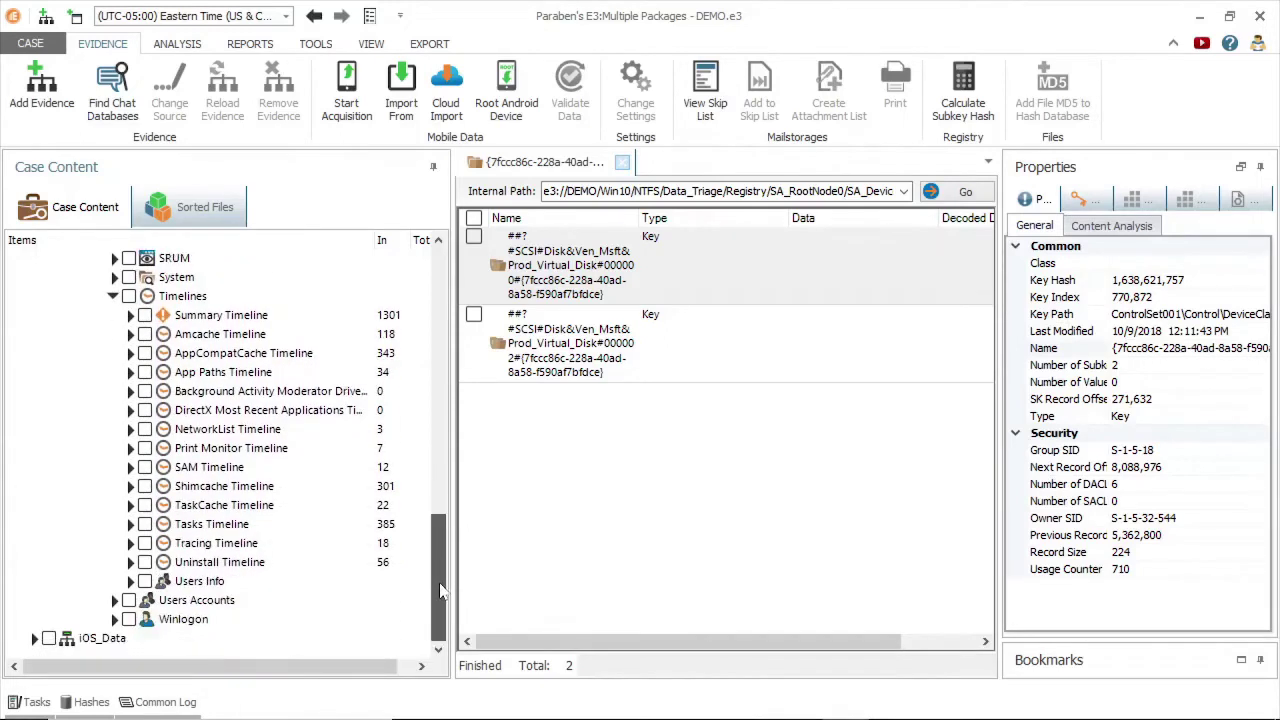
Step through the Summary, Amcache, Shimcache and Uninstall timelines, inspecting the Office OSM UX MUI uninstall event.
click(134, 322)
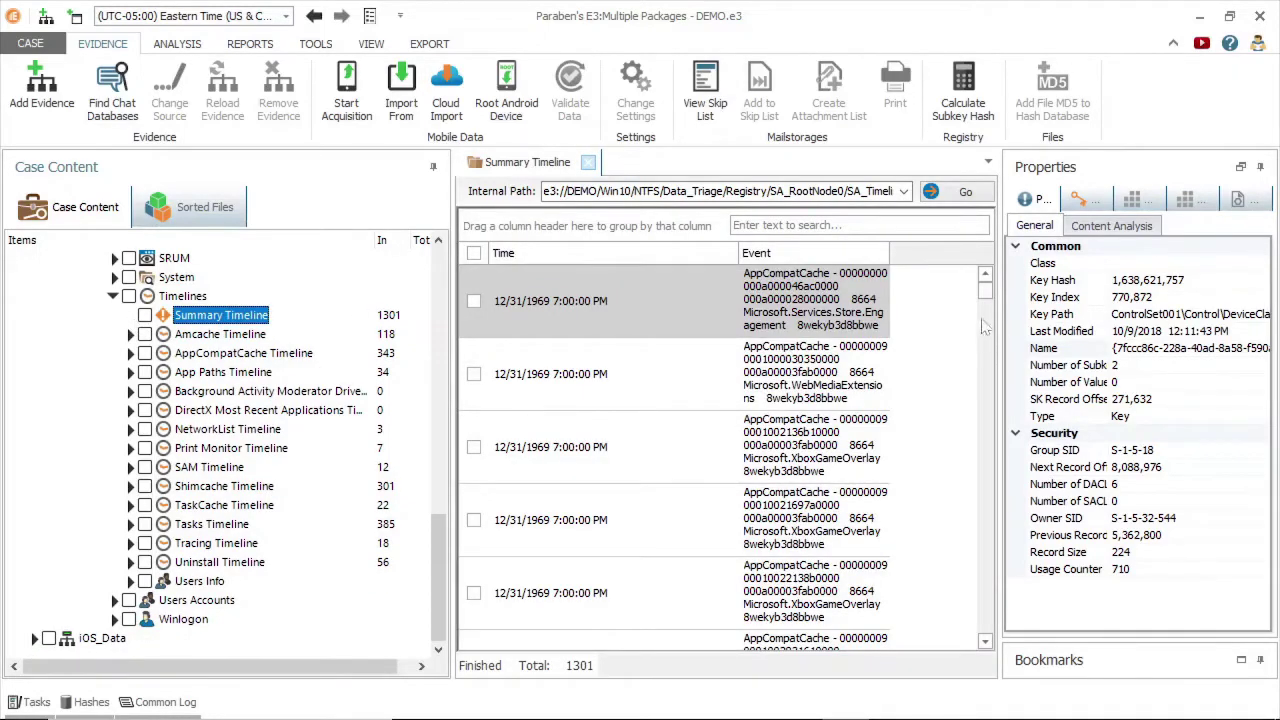
drag(986, 296, 986, 318)
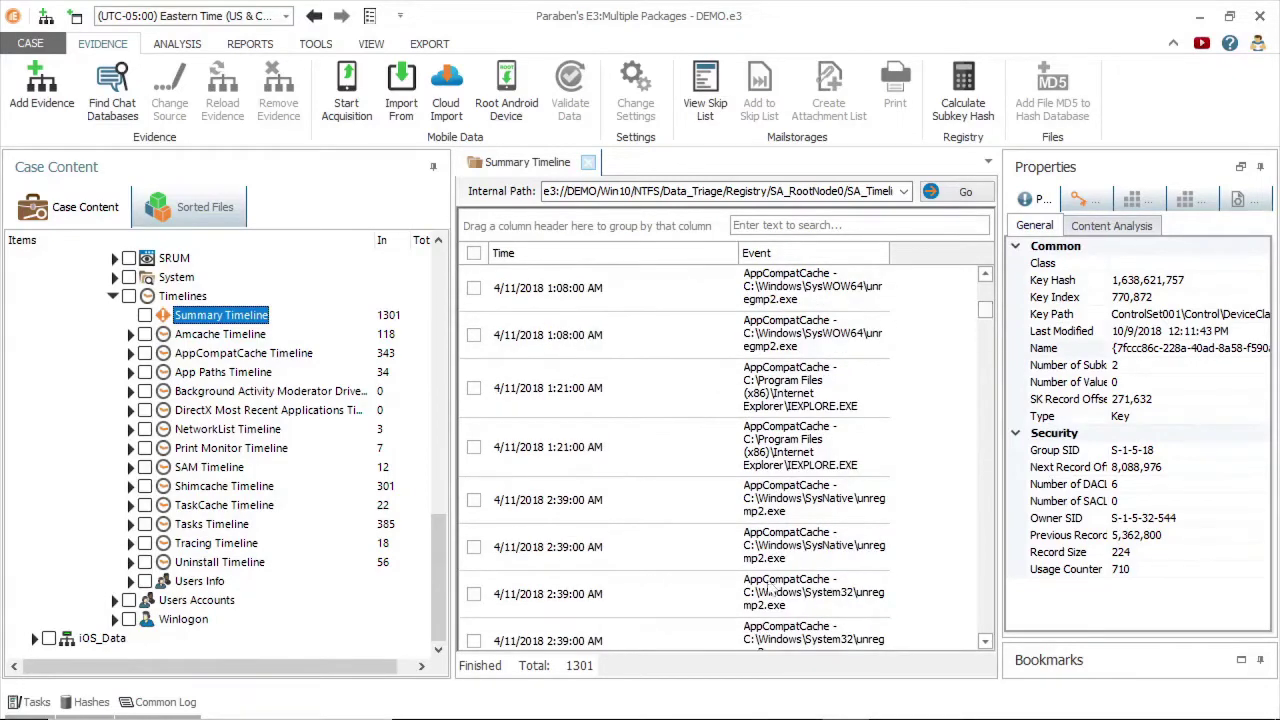
click(210, 336)
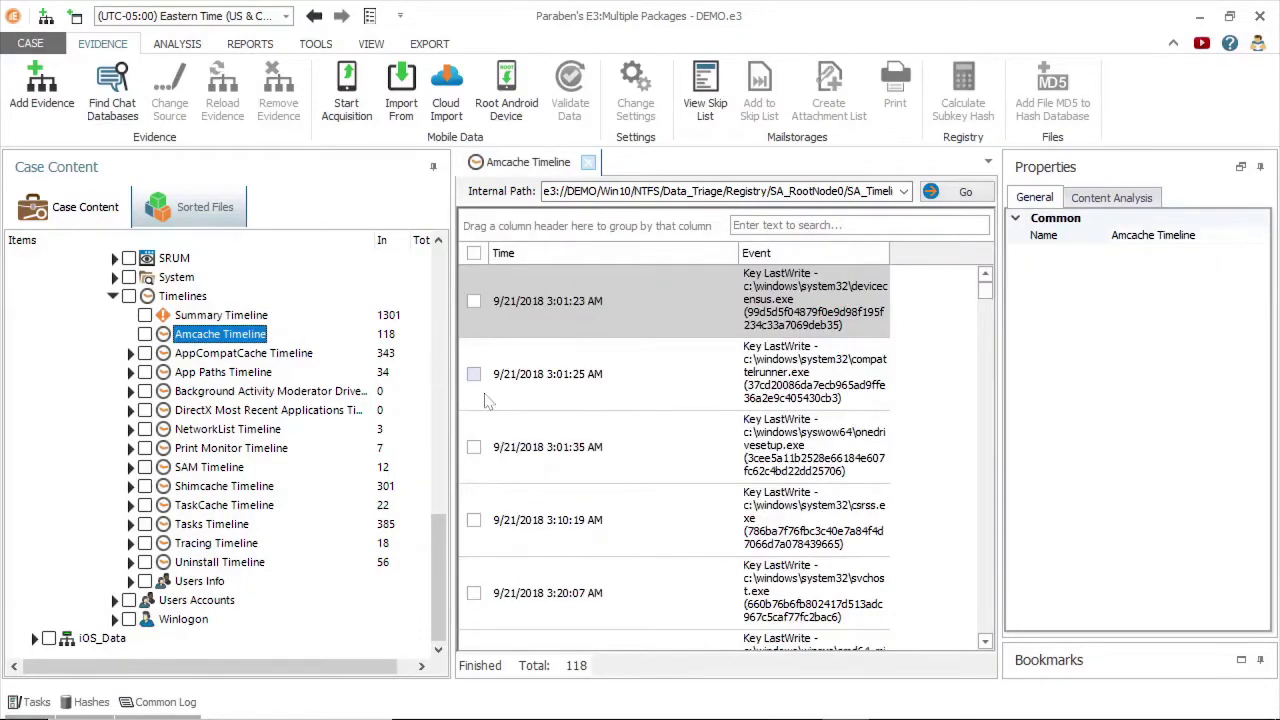
click(190, 486)
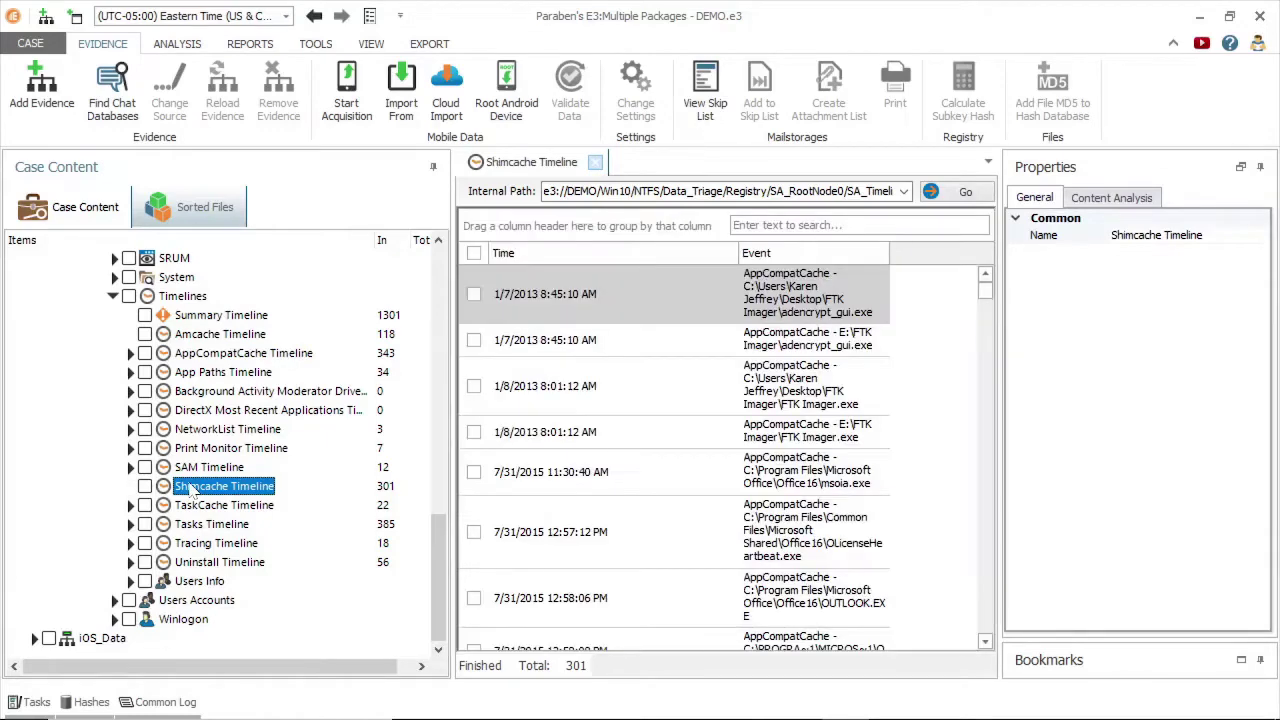
click(200, 562)
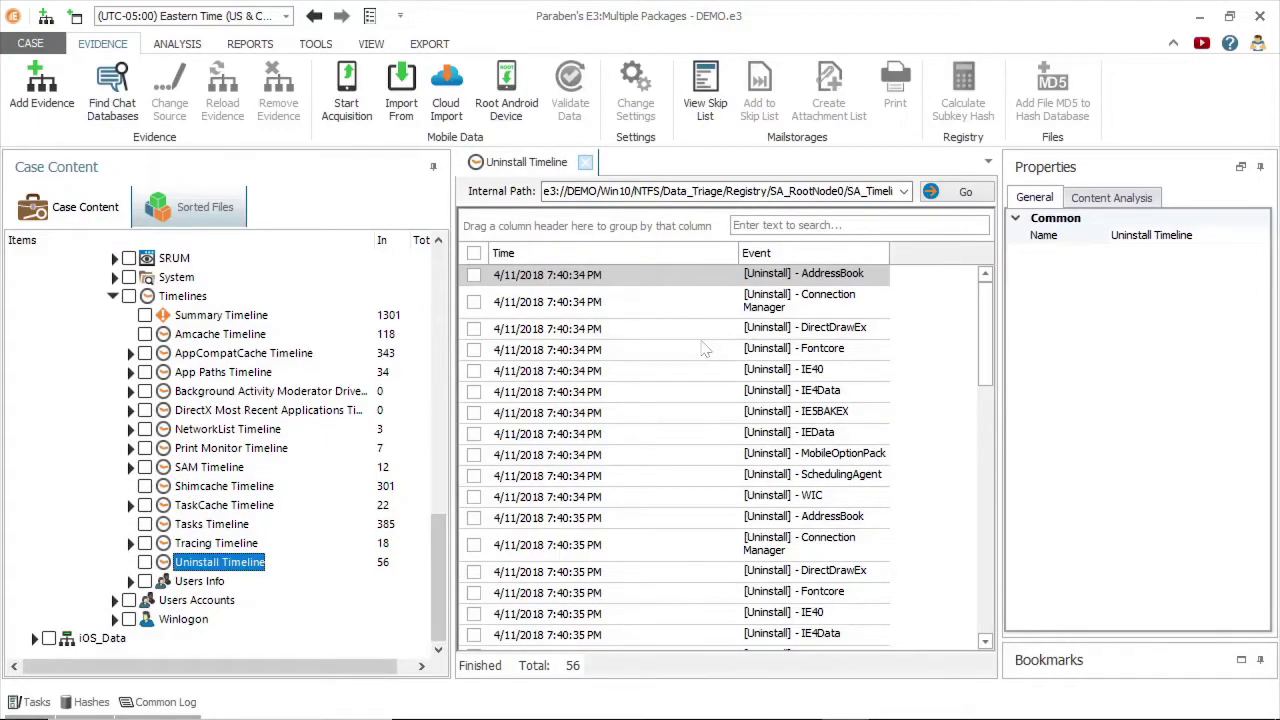
drag(985, 290, 982, 540)
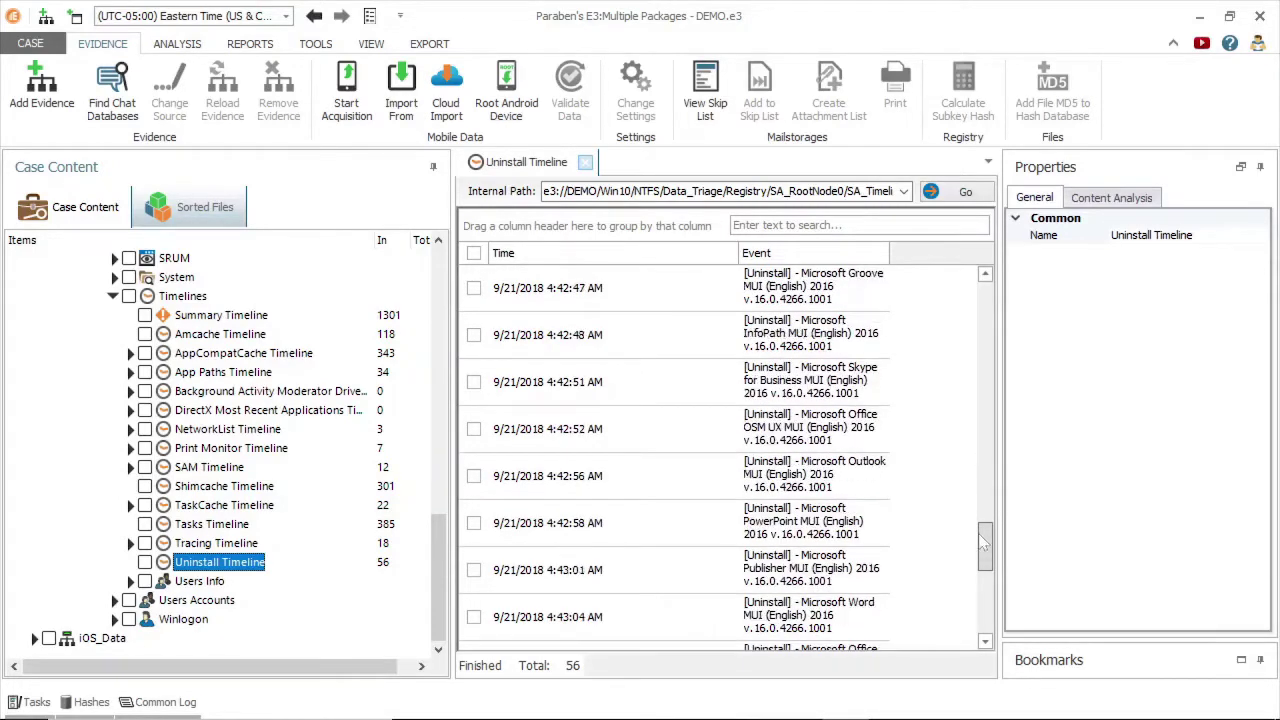
click(871, 436)
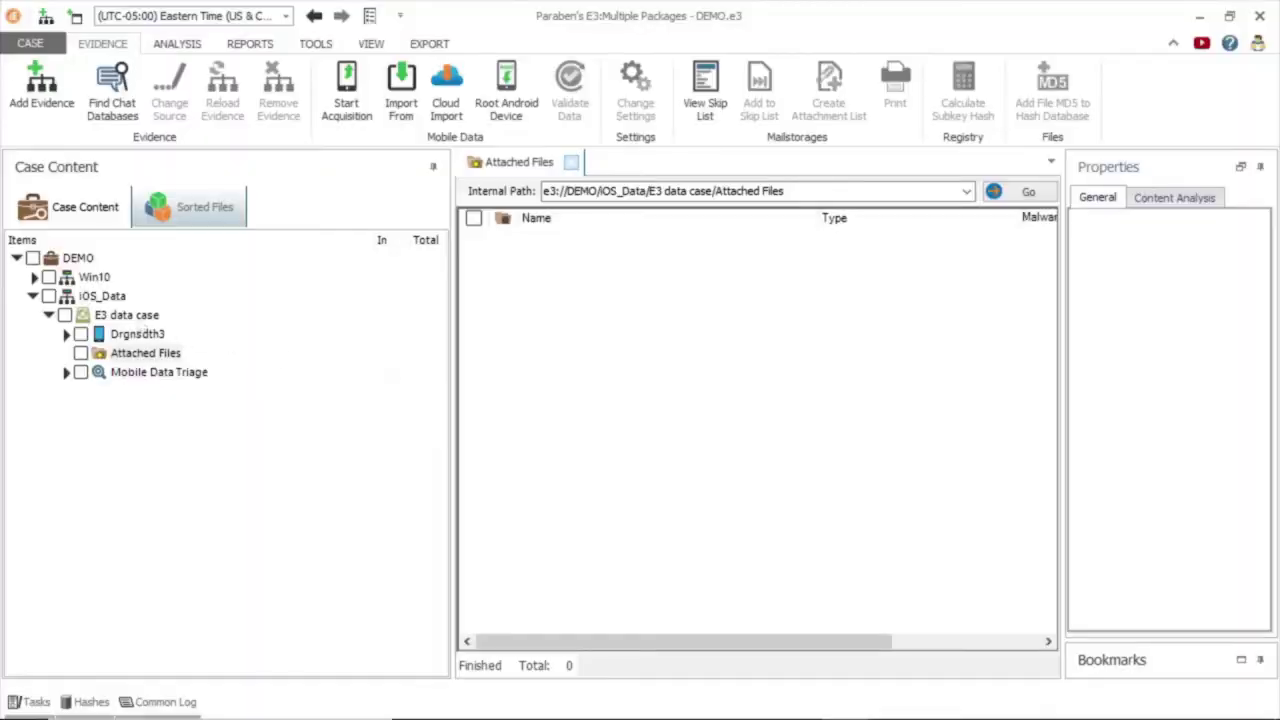
Open iOS_Data, expand Drgnsdth3's Parsed Data, and list the 24 parsed Messages.
click(102, 298)
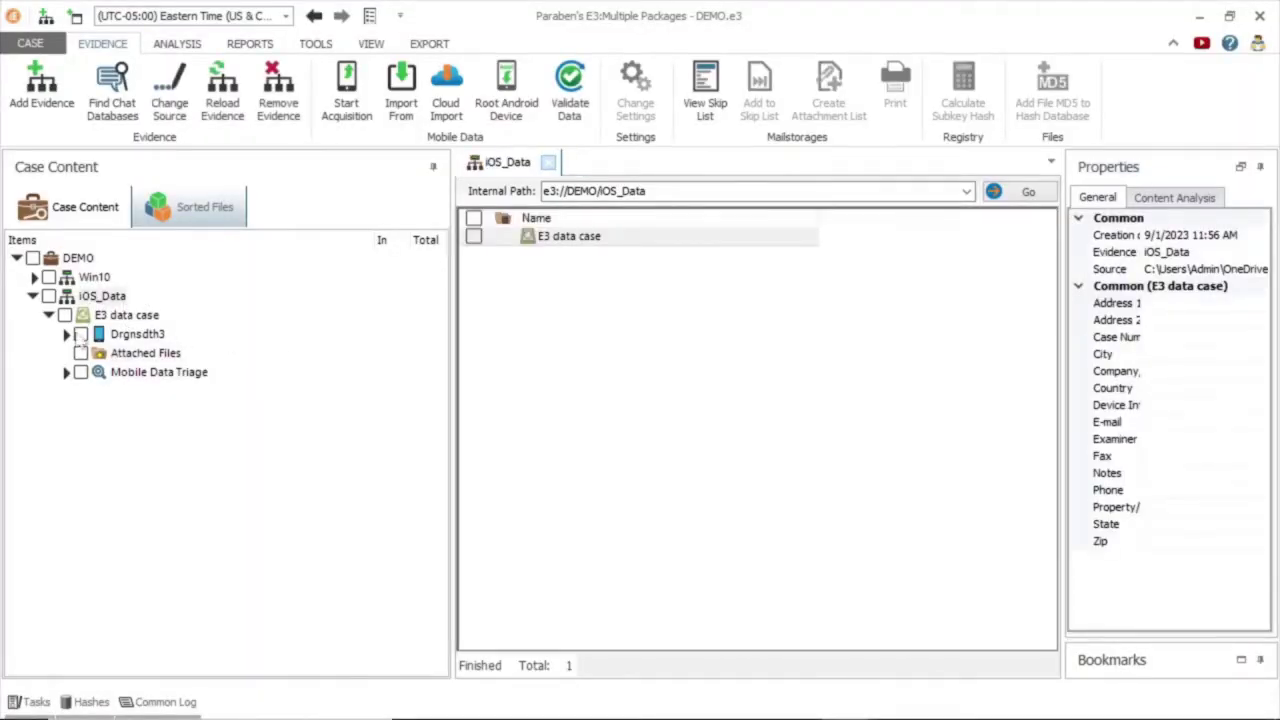
click(66, 334)
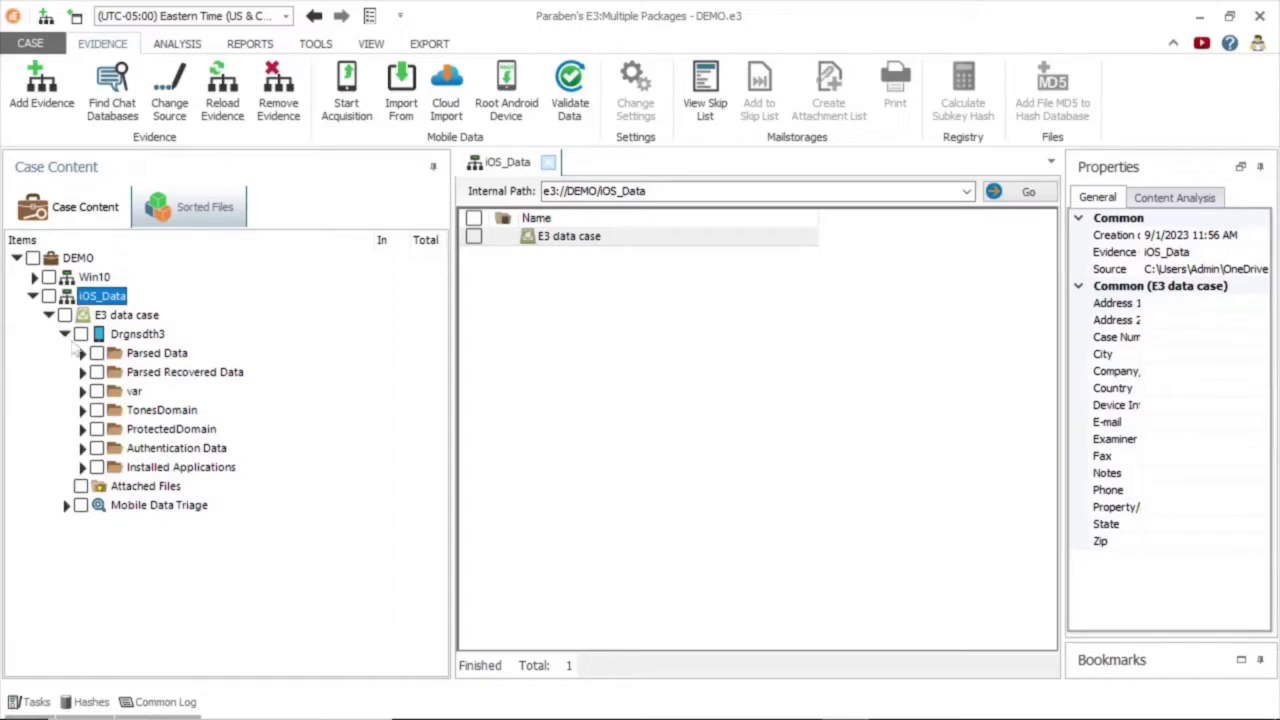
click(82, 353)
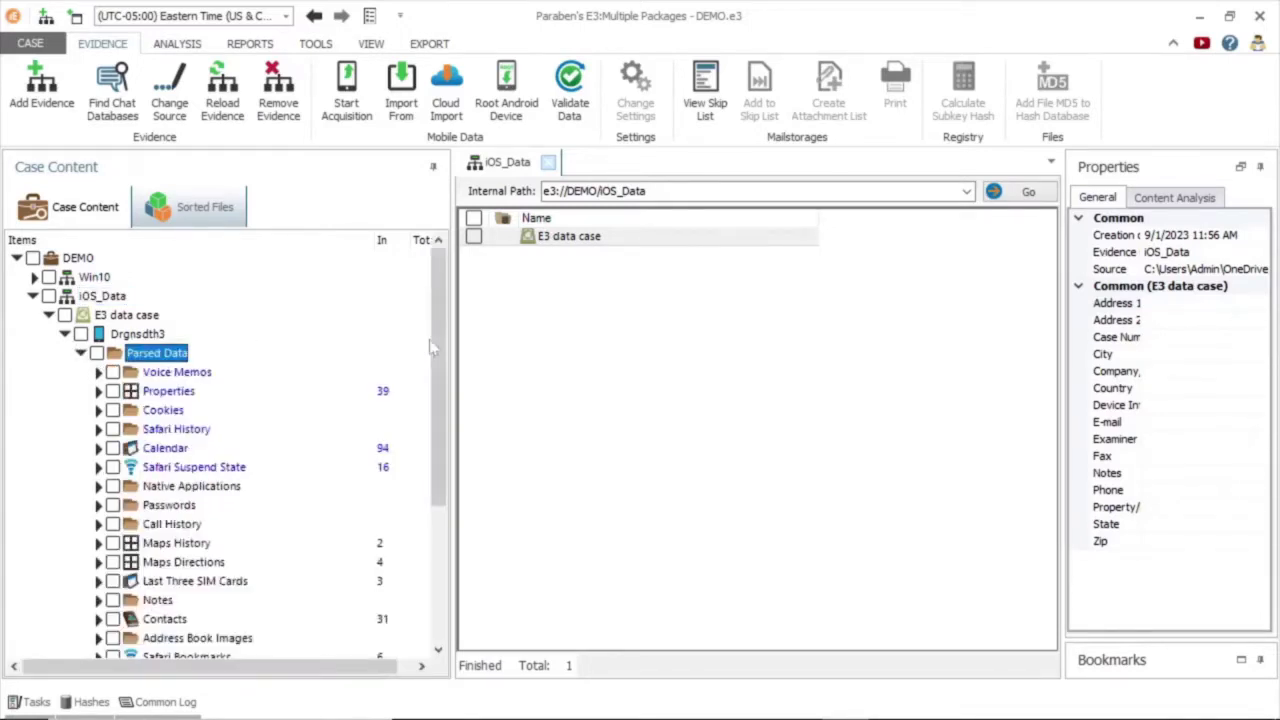
drag(432, 345, 437, 405)
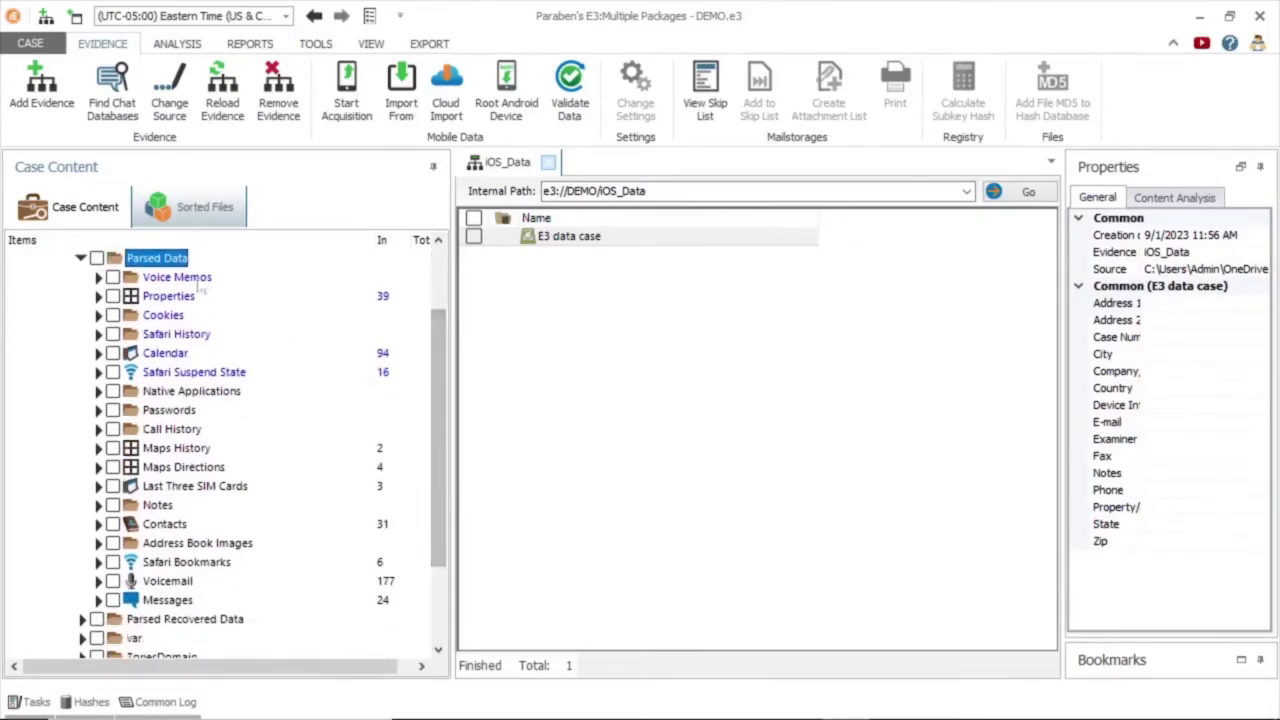
click(130, 564)
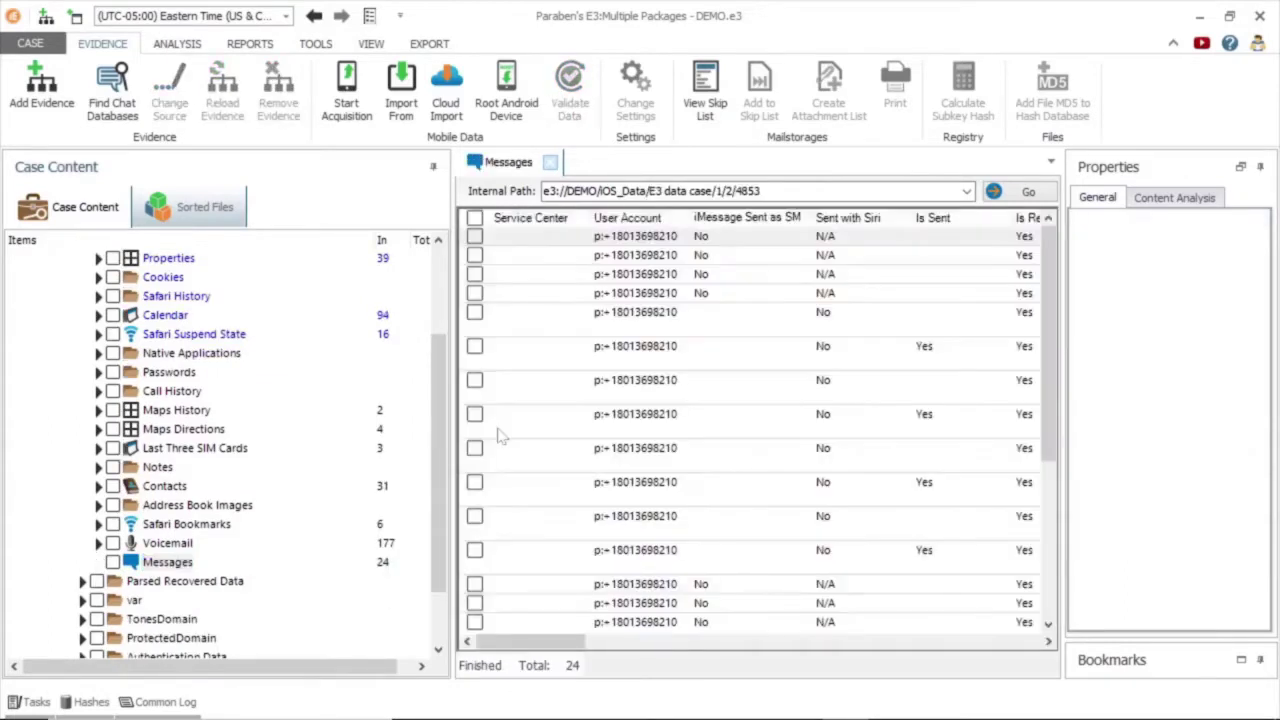
Scroll across the Messages columns and inspect Inbox SMS 52,339, read 2/12/2020 at 8:25:06 PM.
drag(531, 648, 531, 648)
drag(550, 648, 727, 596)
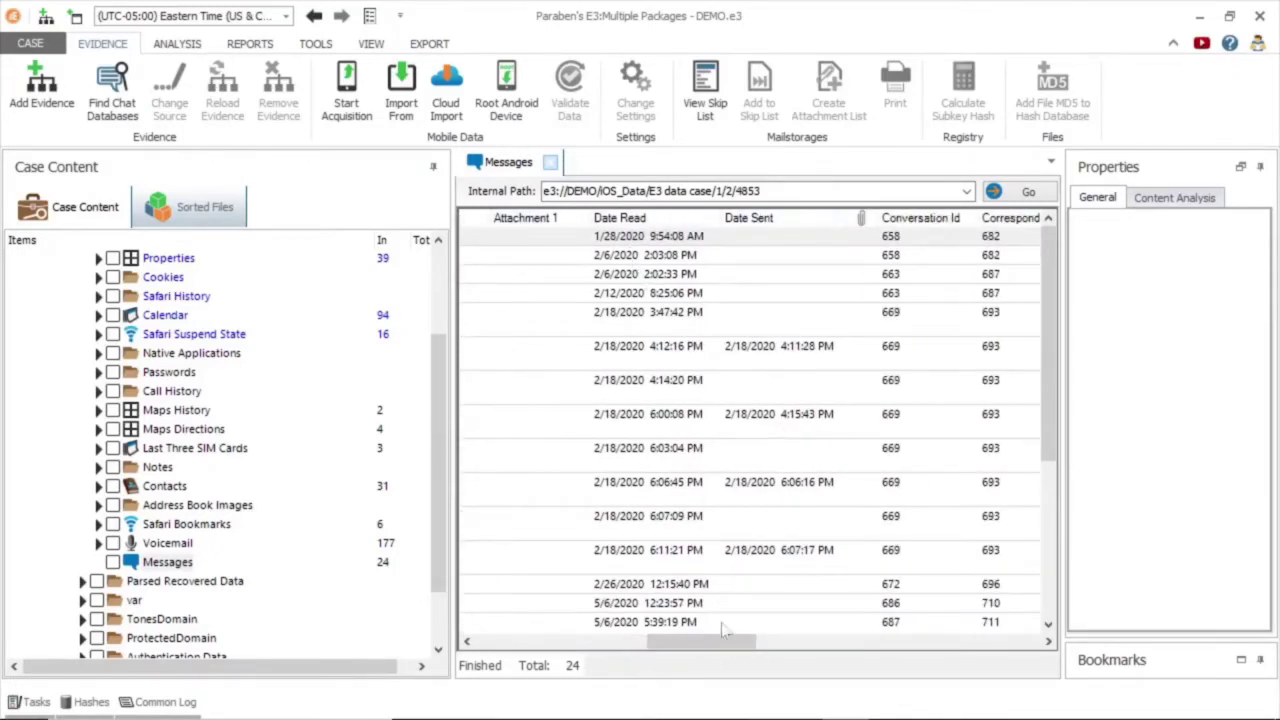
drag(710, 642, 860, 640)
click(766, 298)
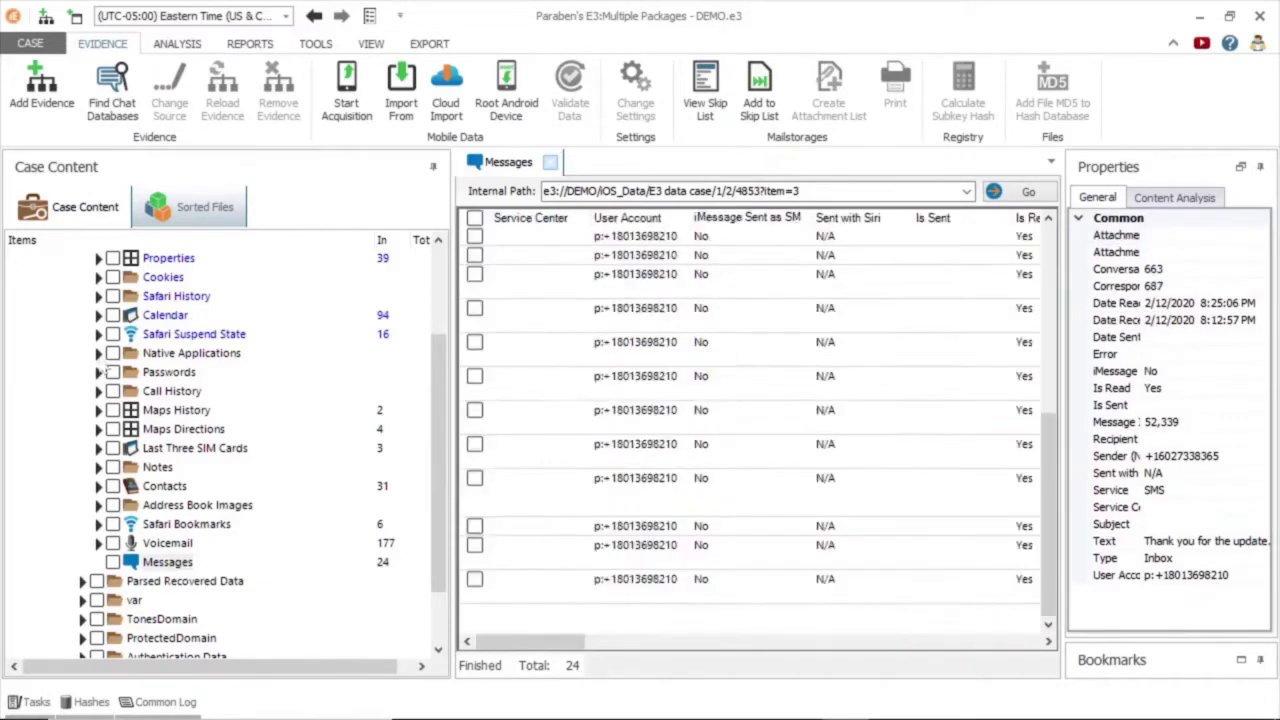
click(160, 353)
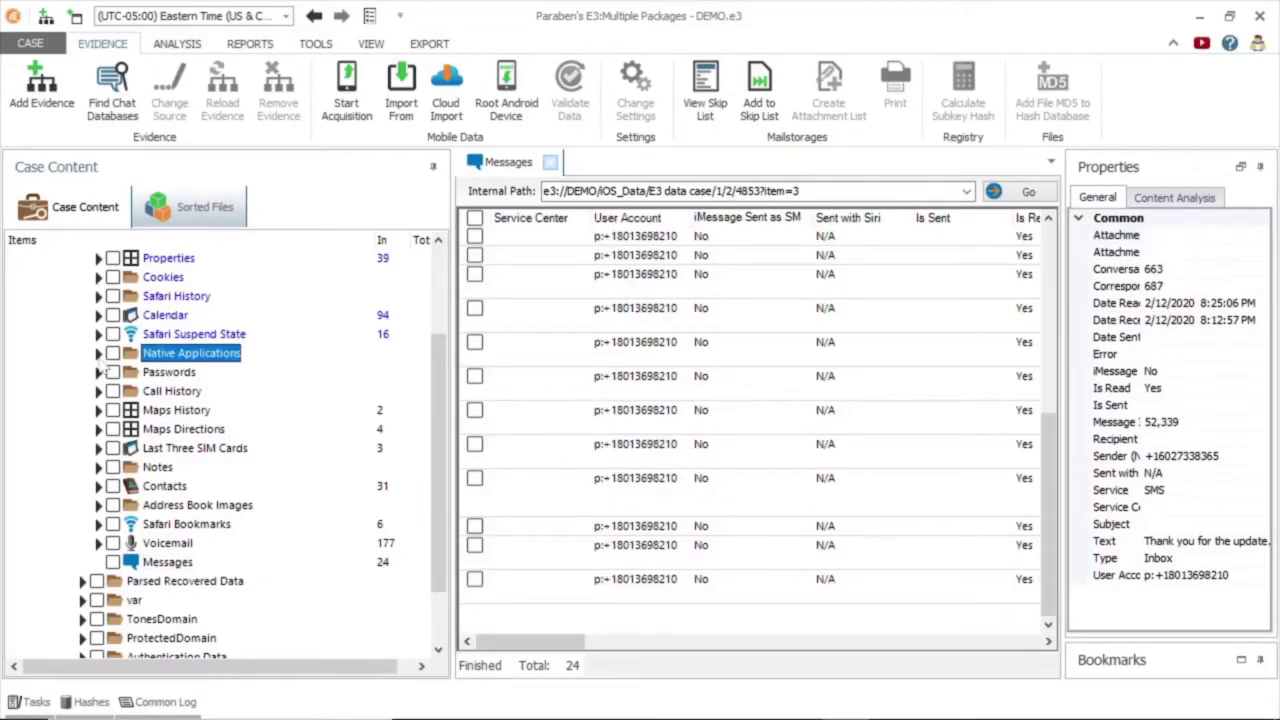
Expand Native Applications > Health and inspect the 12:44:31 AM Heart Rate reading.
click(98, 354)
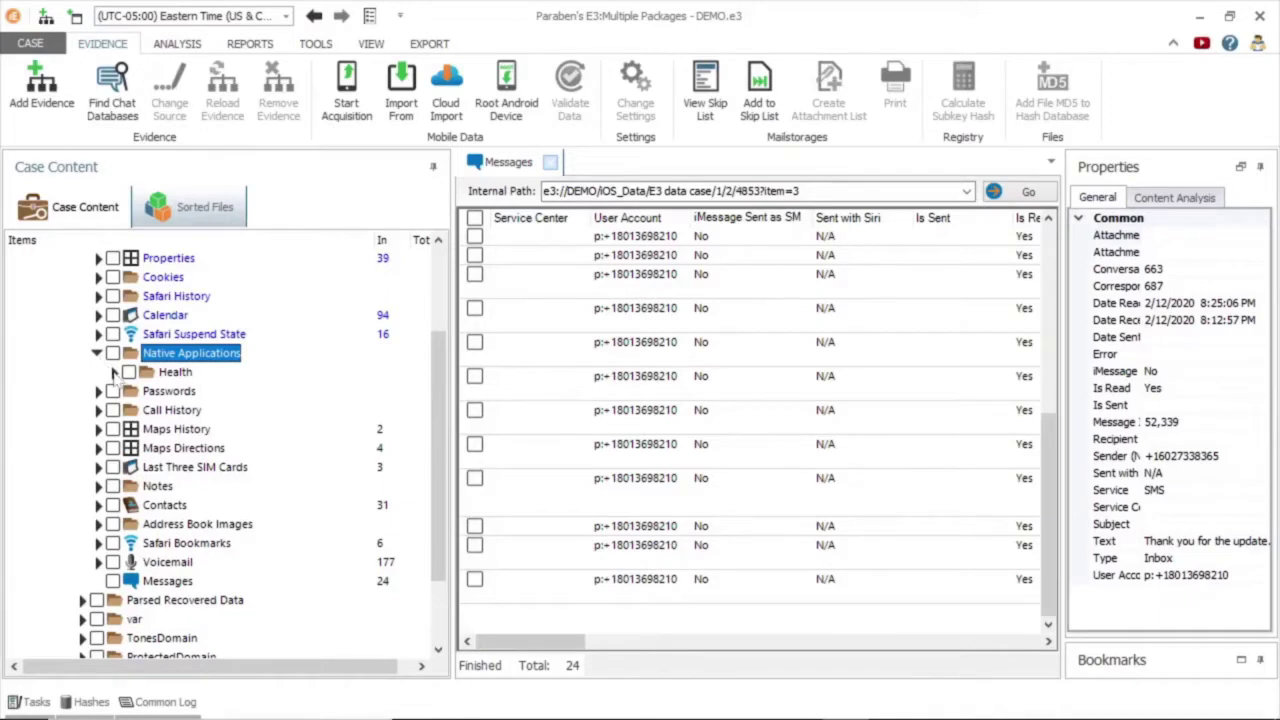
click(114, 372)
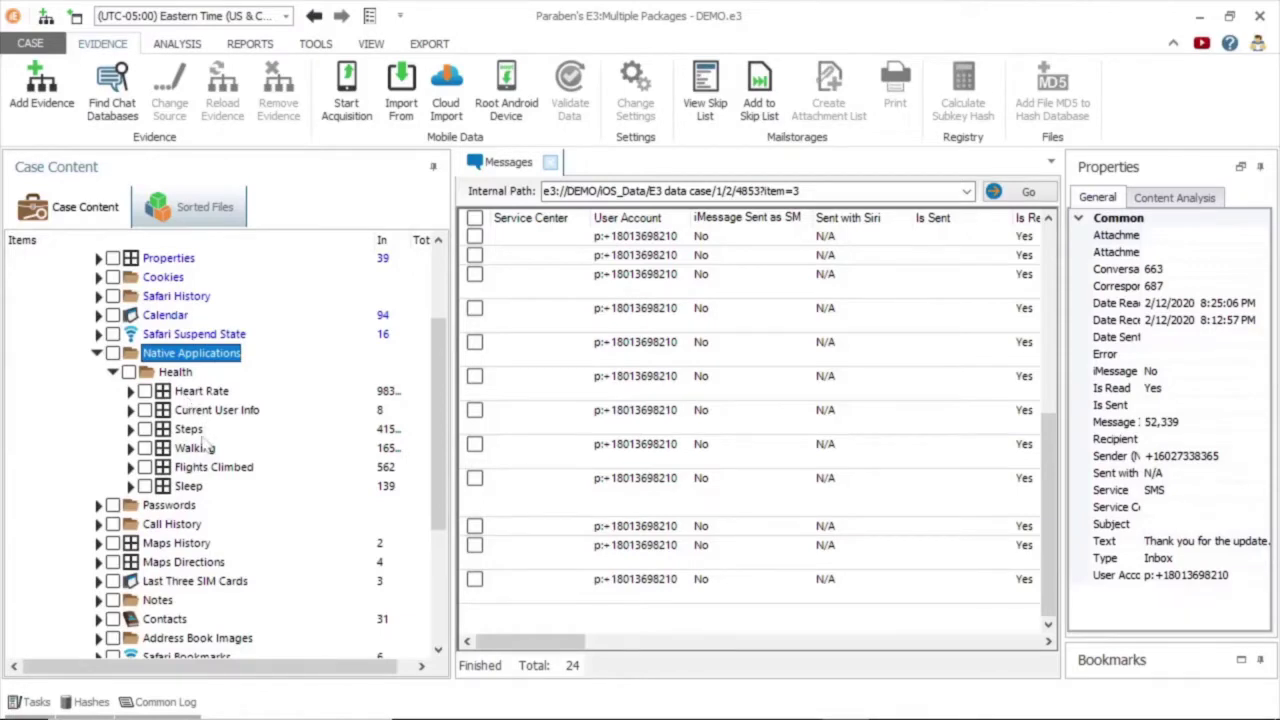
click(192, 393)
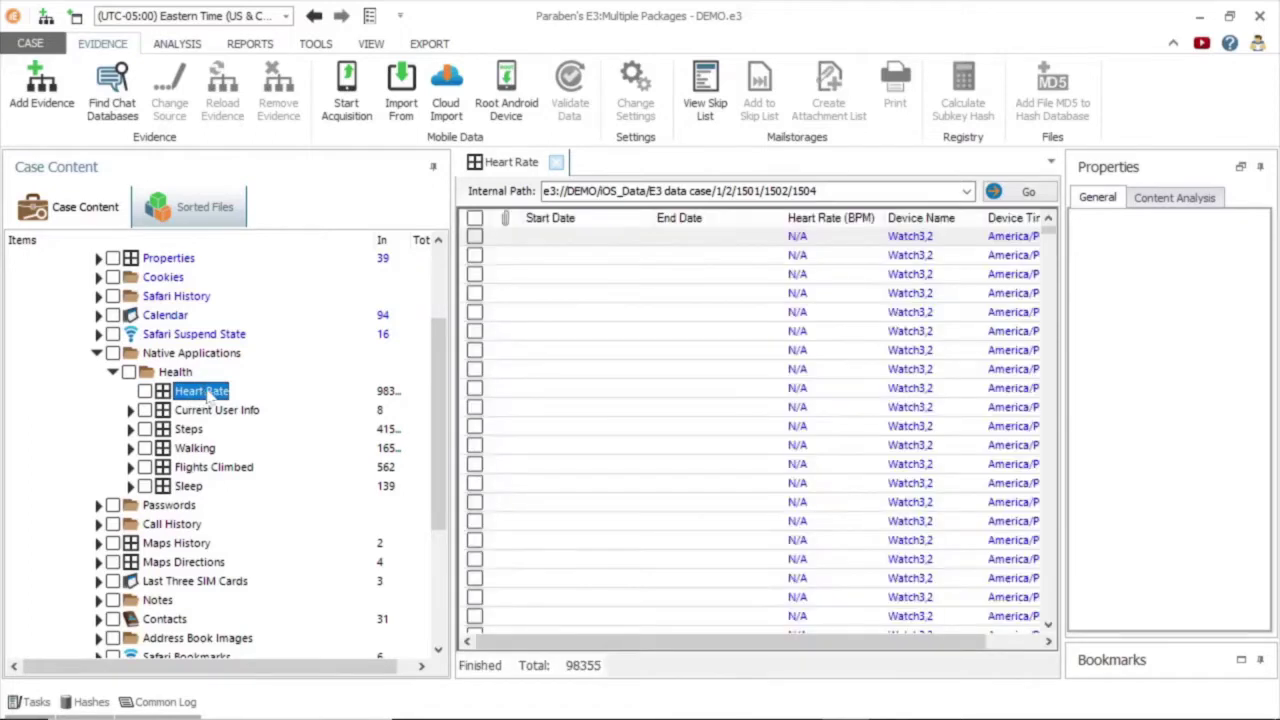
drag(778, 652, 894, 631)
click(1053, 572)
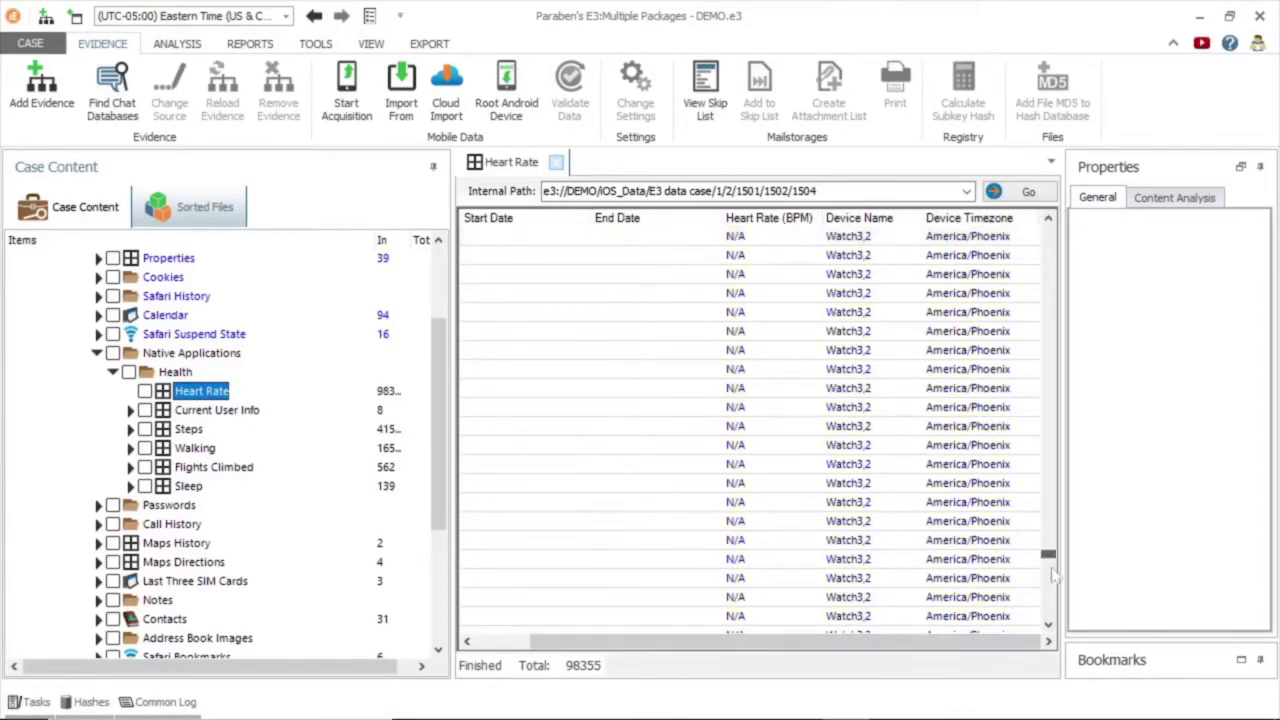
drag(1053, 572, 1049, 597)
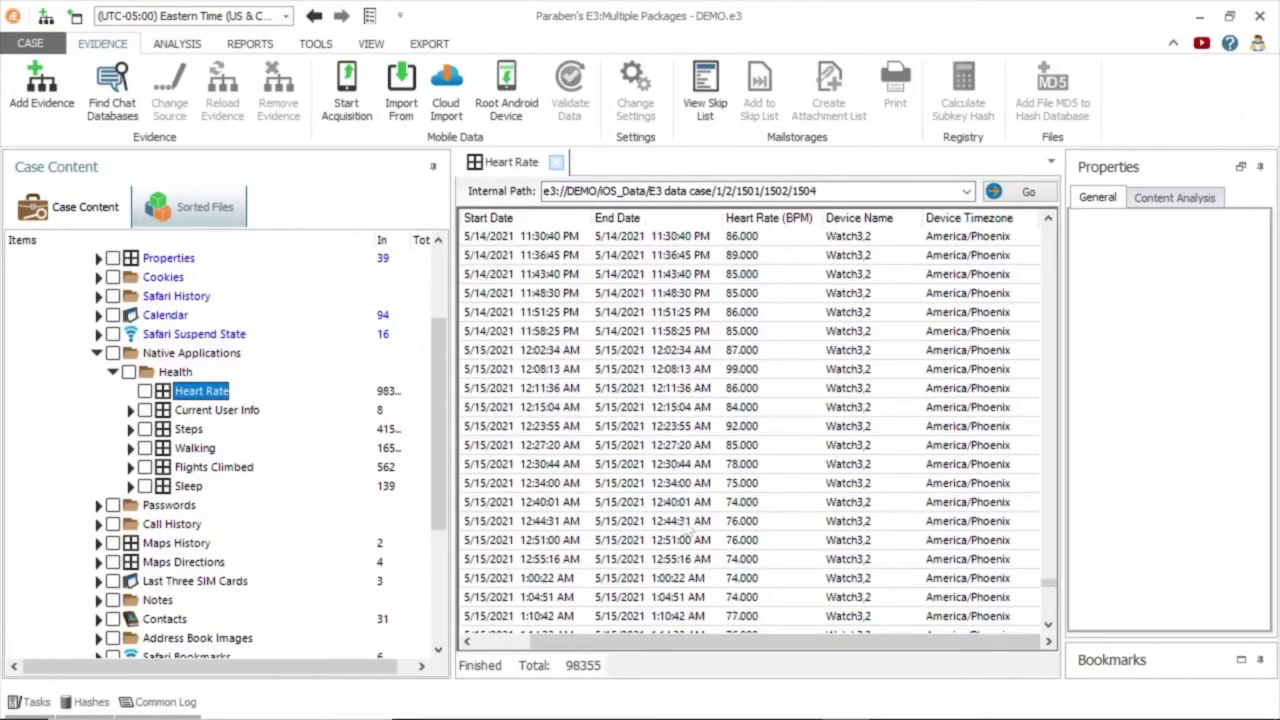
click(690, 522)
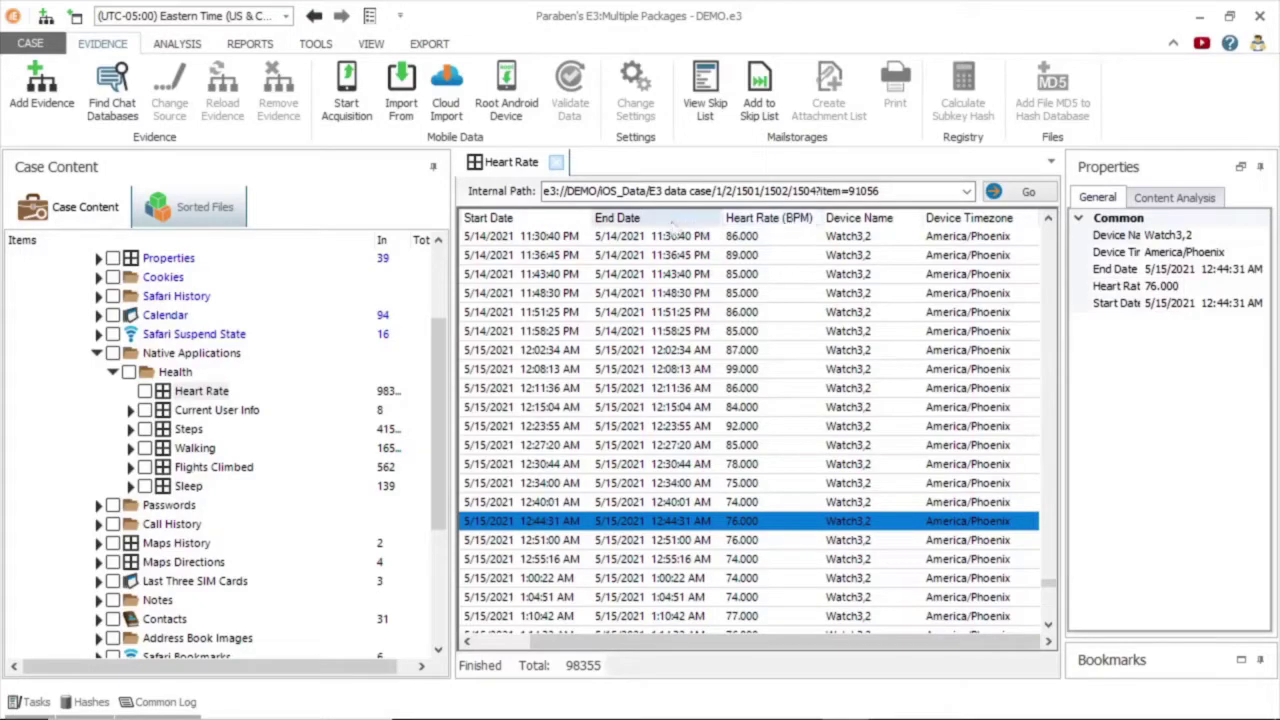
Review the first of 139 Sleep records, then expand Passwords to show its five subfolders.
click(188, 486)
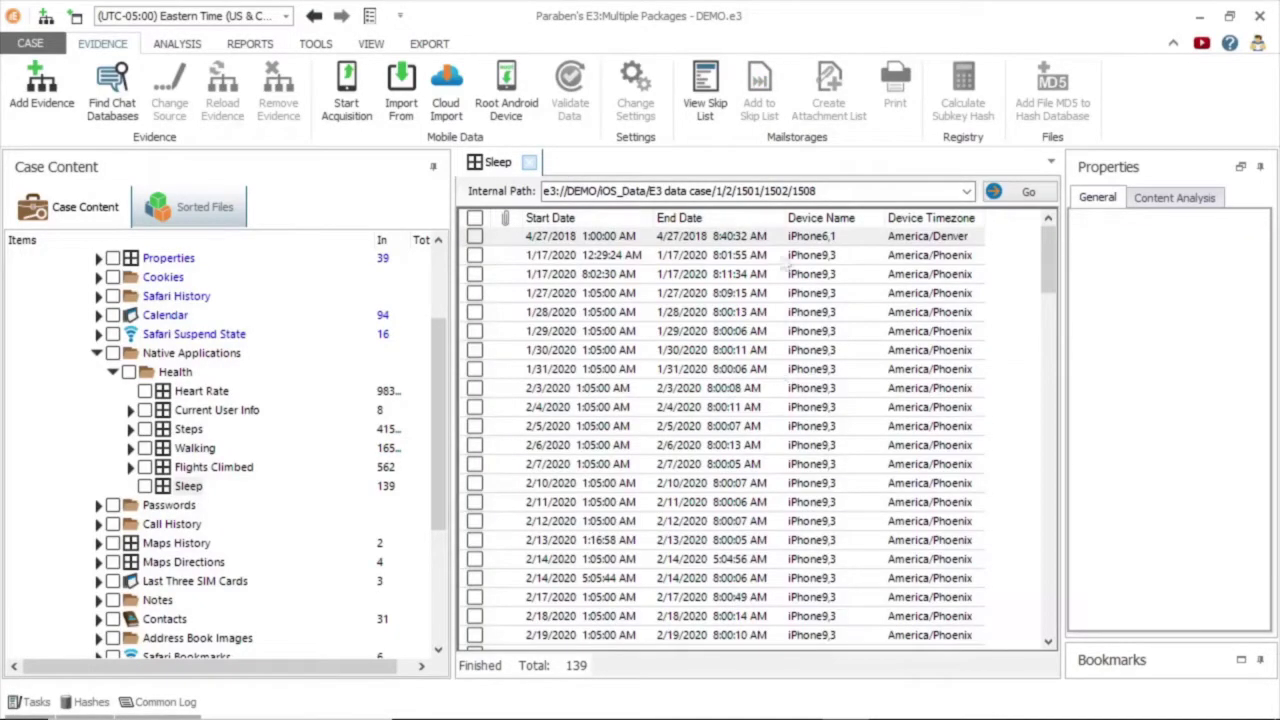
click(630, 238)
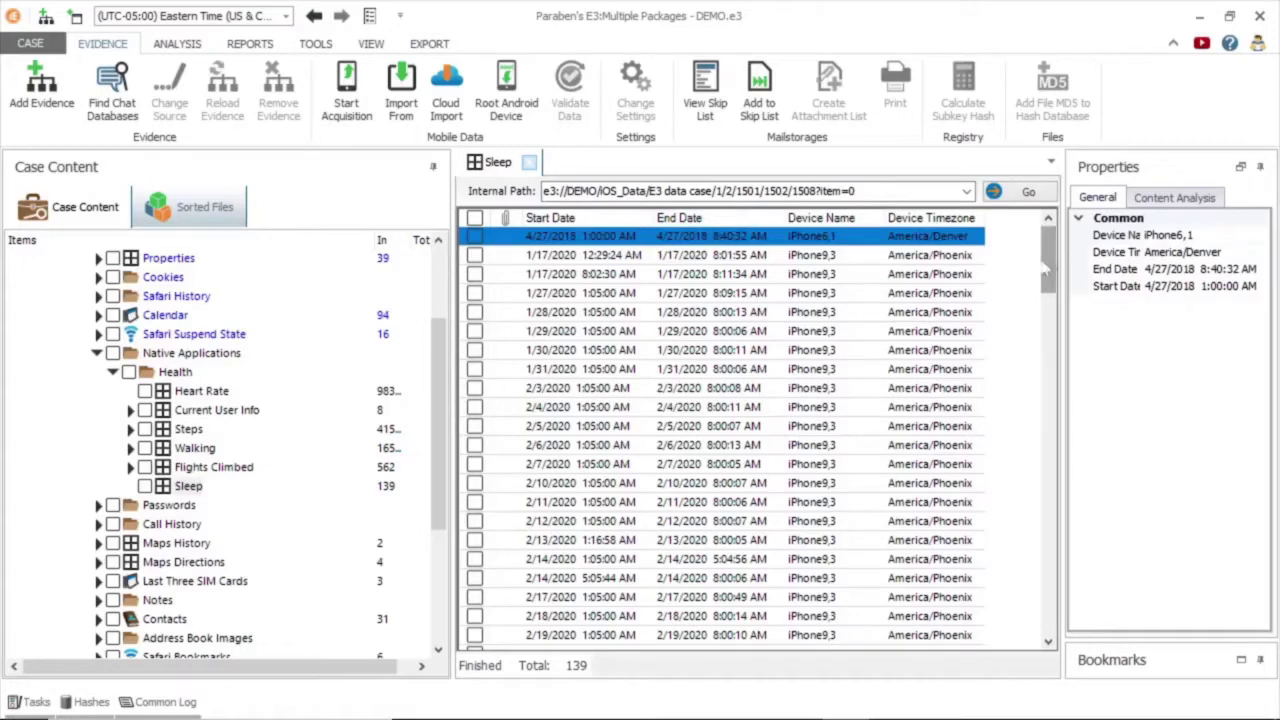
scroll(943, 345, down, 6)
click(97, 353)
click(98, 372)
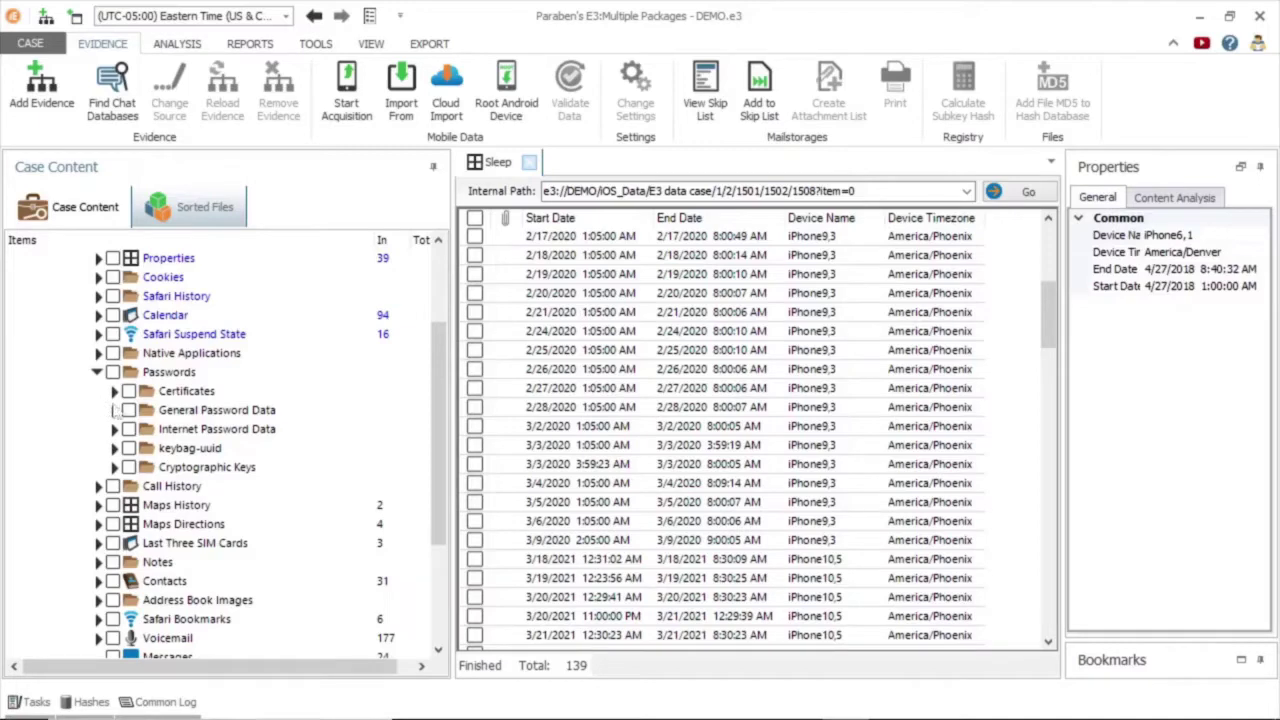
Expand General Password Data and review the saved Wi-Fi Passwords records.
click(116, 418)
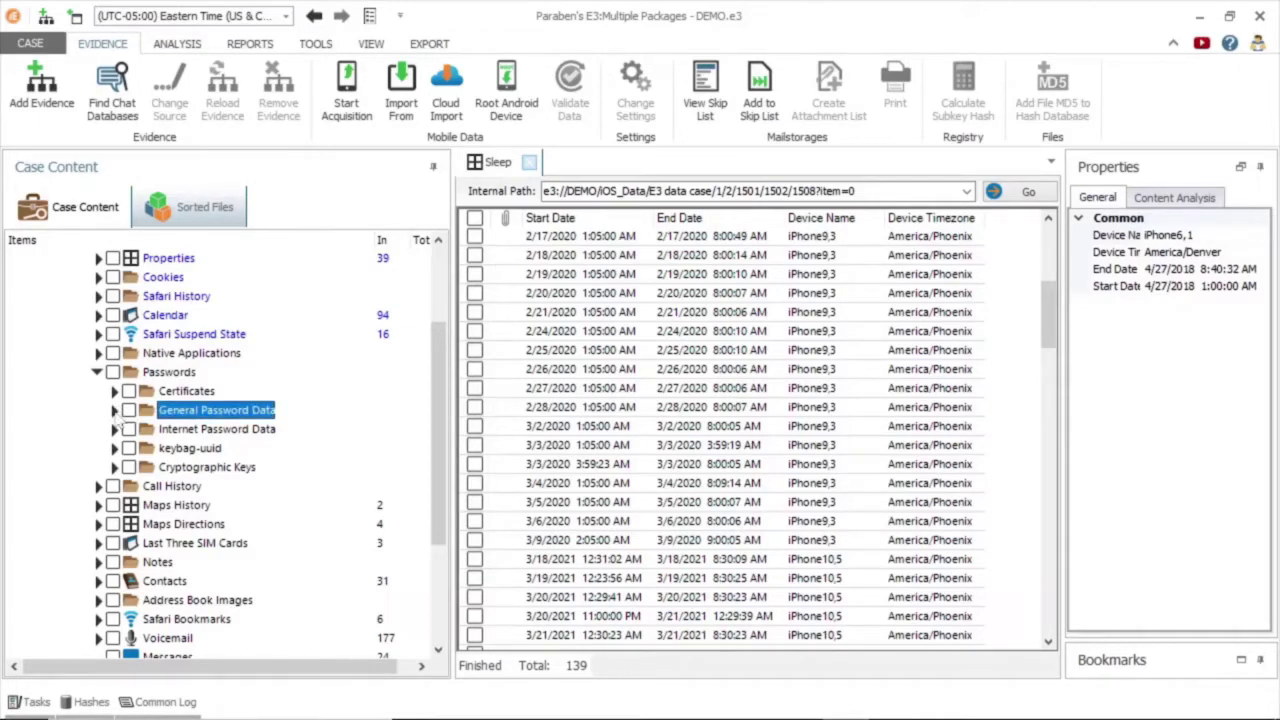
click(115, 412)
click(216, 449)
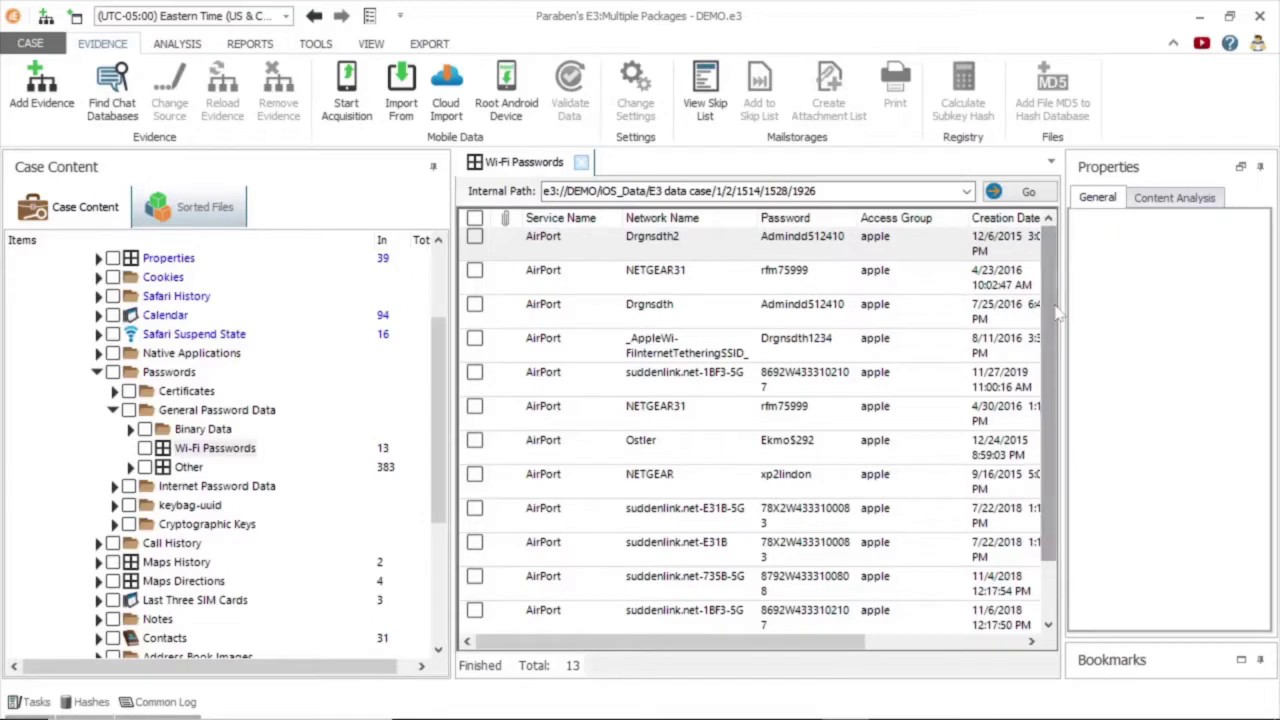
drag(733, 653, 890, 627)
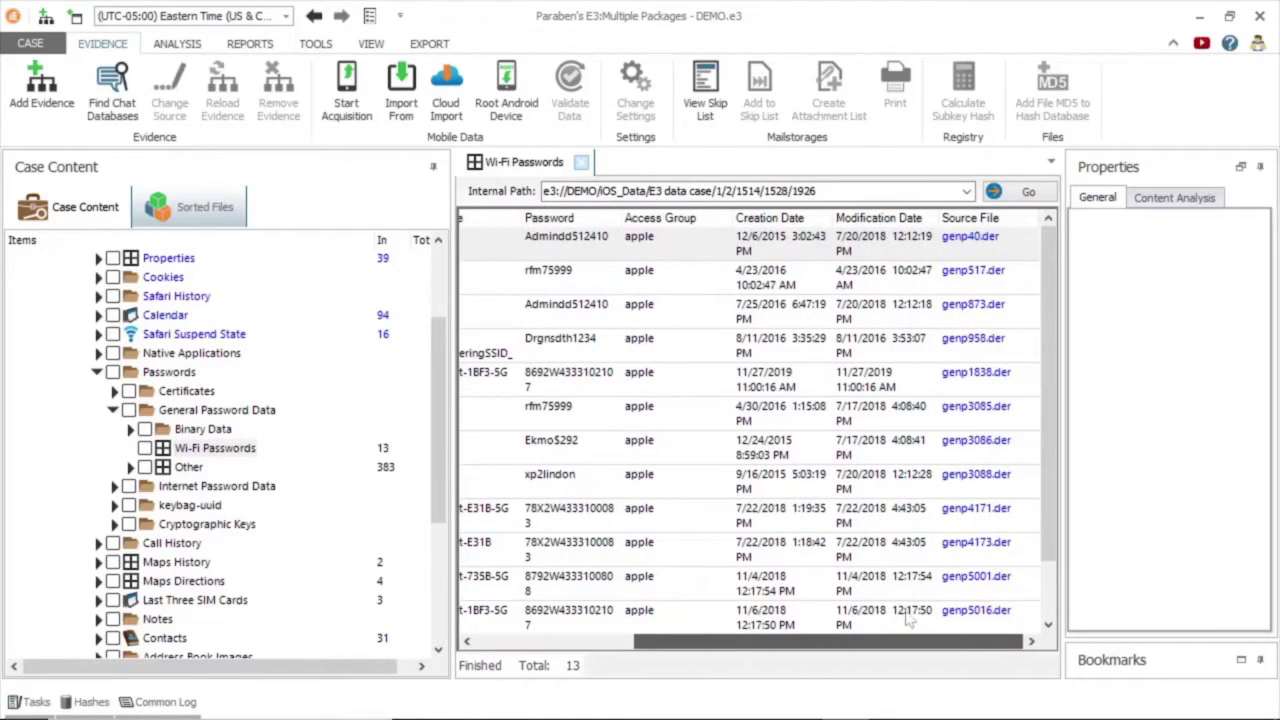
List the Web Form Passwords and view the facebook.com saved login's details.
click(213, 468)
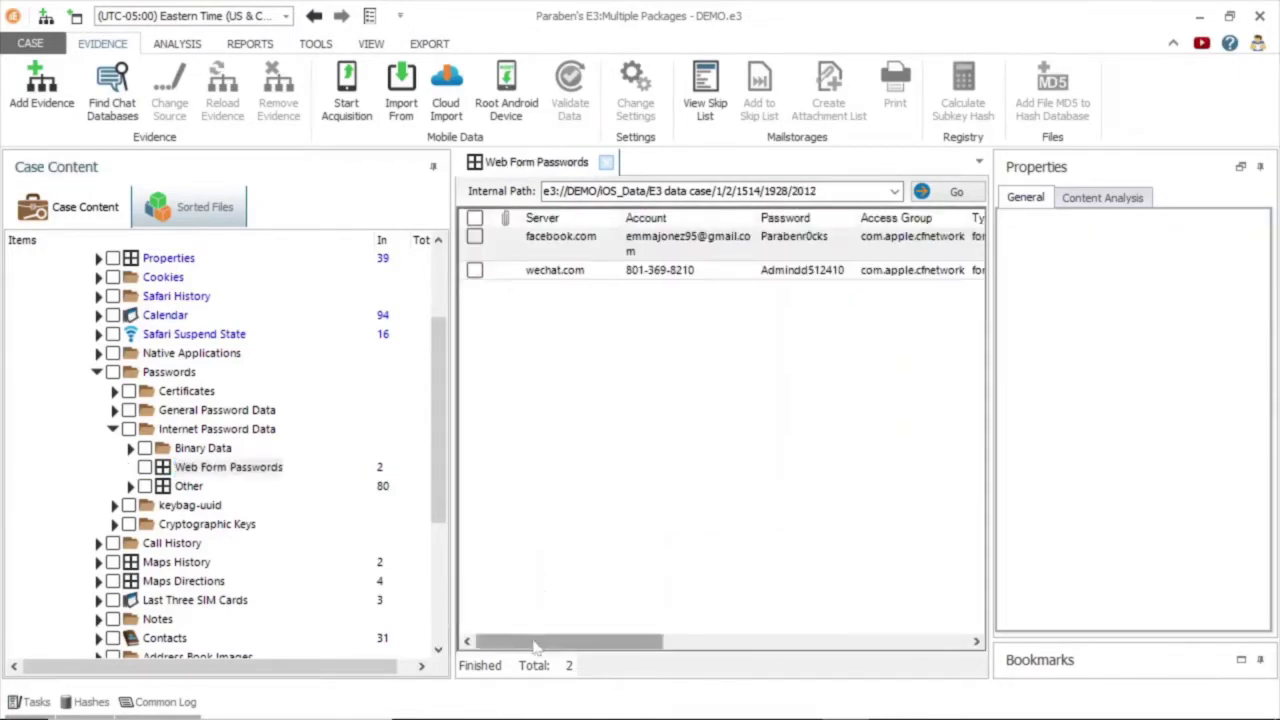
drag(535, 646, 505, 598)
click(727, 251)
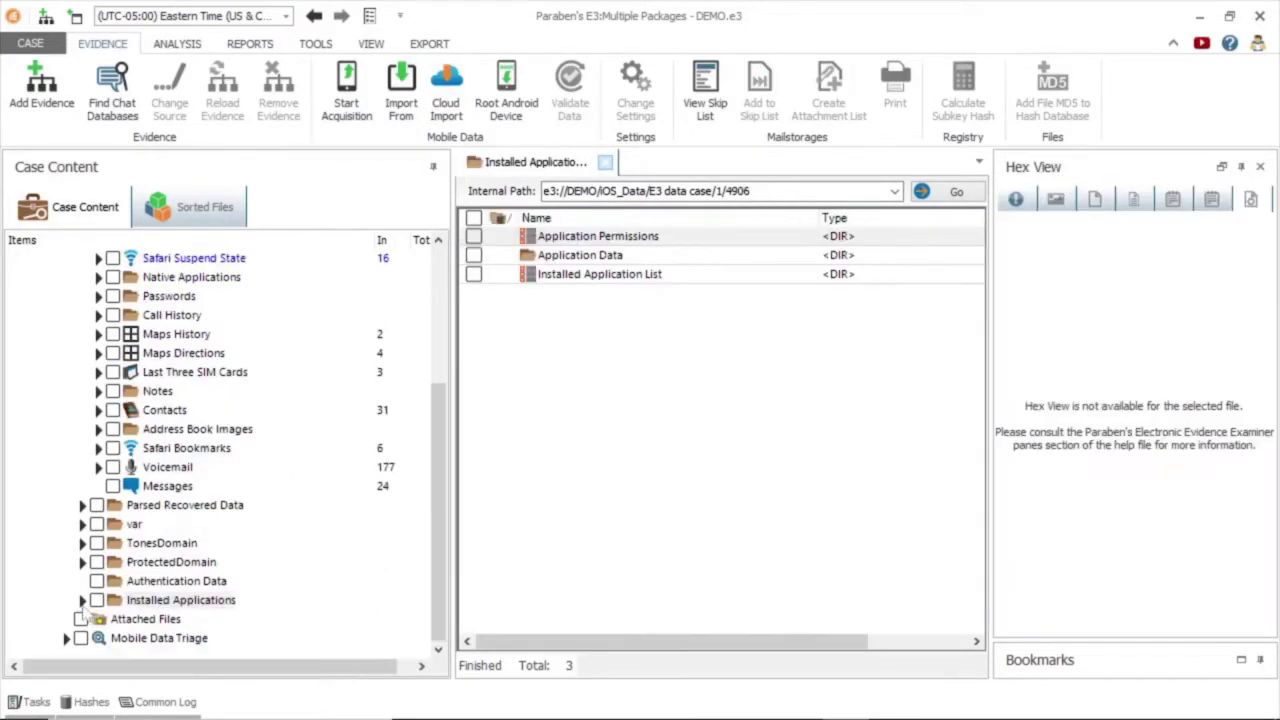
List the iOS apps under Installed Applications > Application Permissions.
click(83, 600)
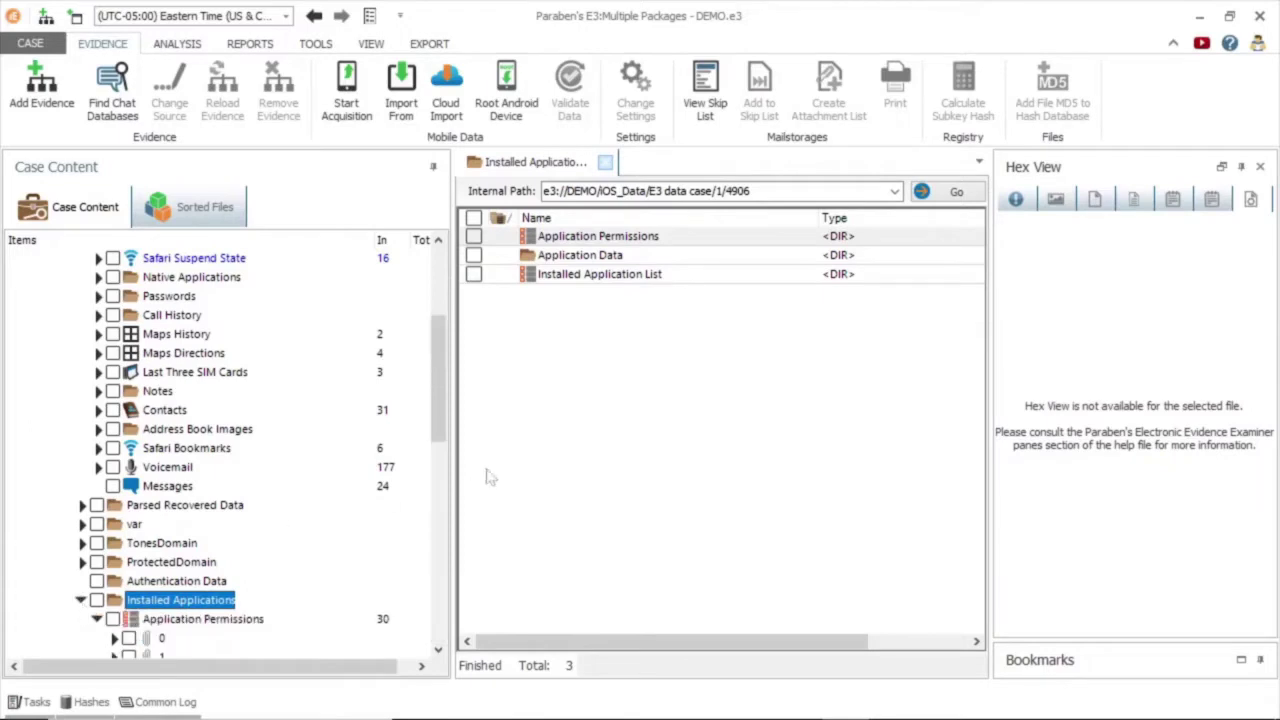
scroll(446, 390, down, 3)
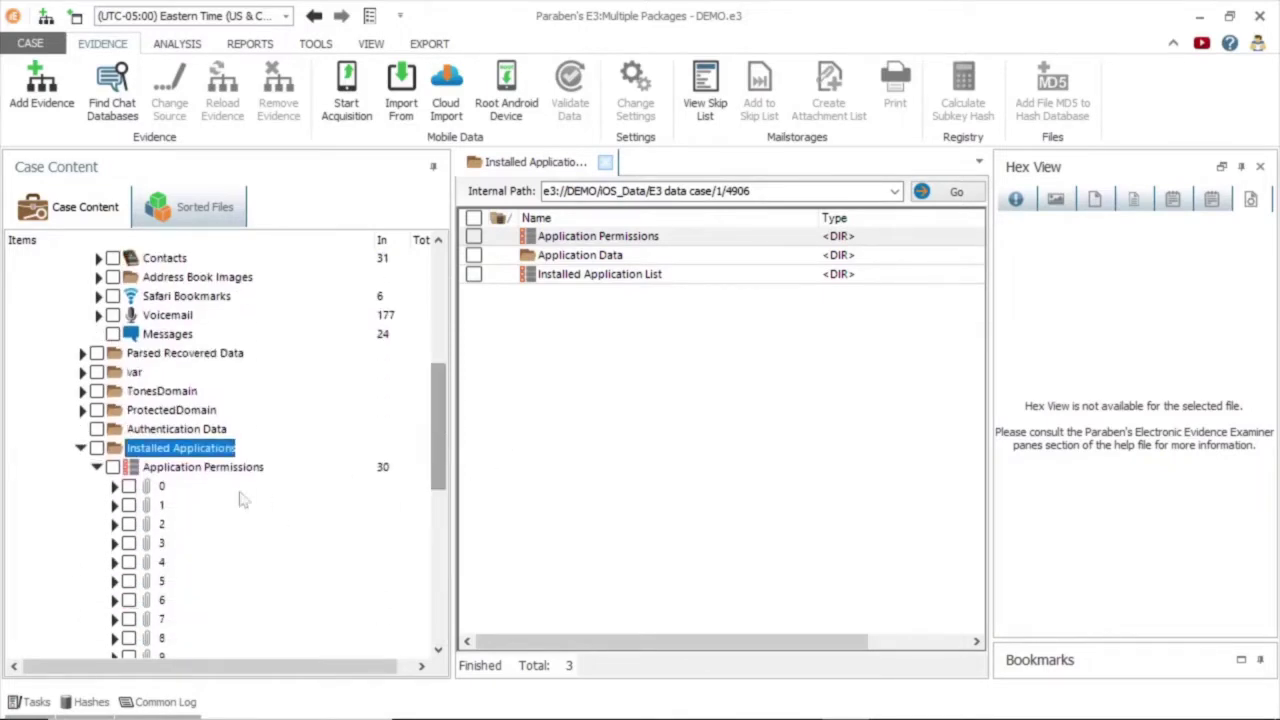
click(224, 470)
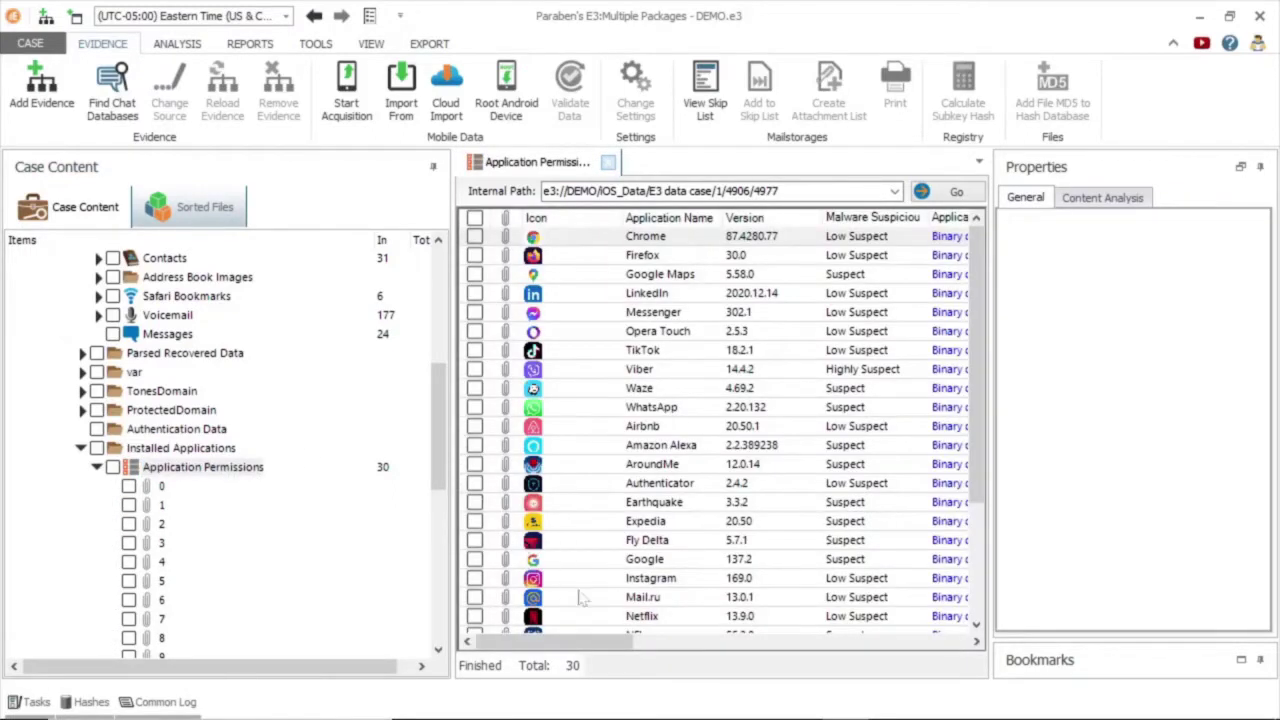
drag(570, 643, 601, 645)
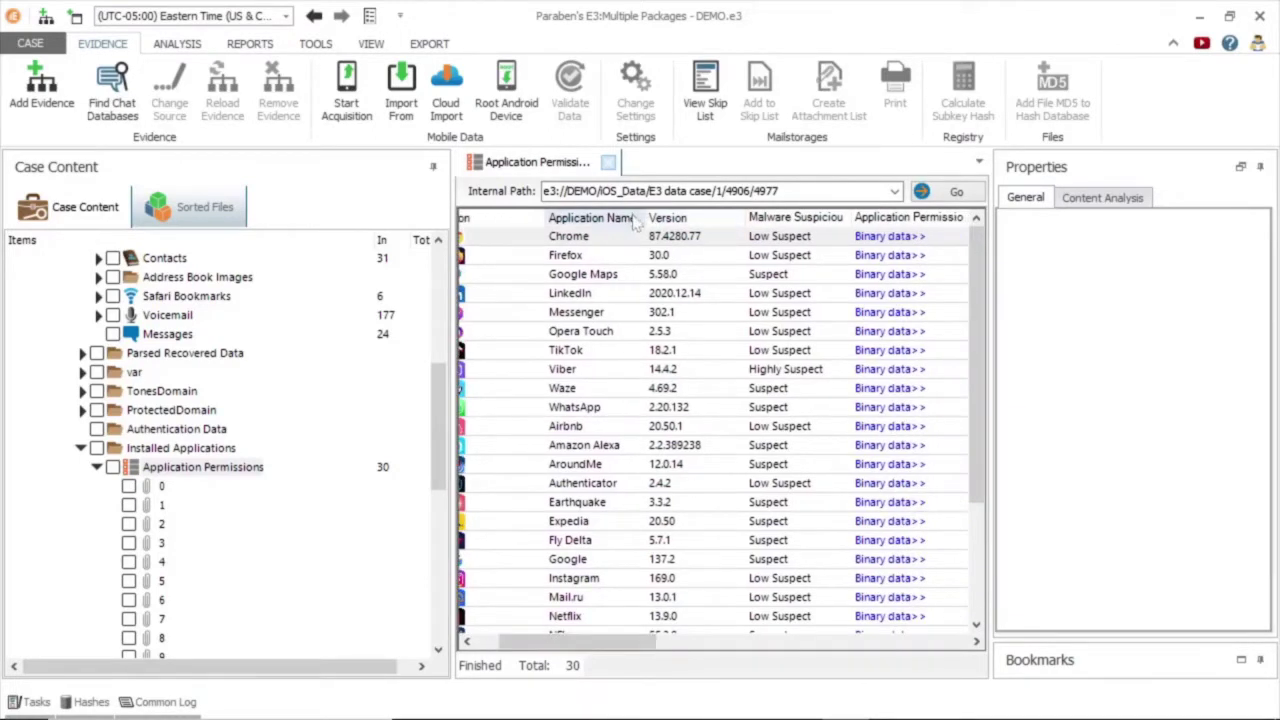
scroll(762, 221, left, 3)
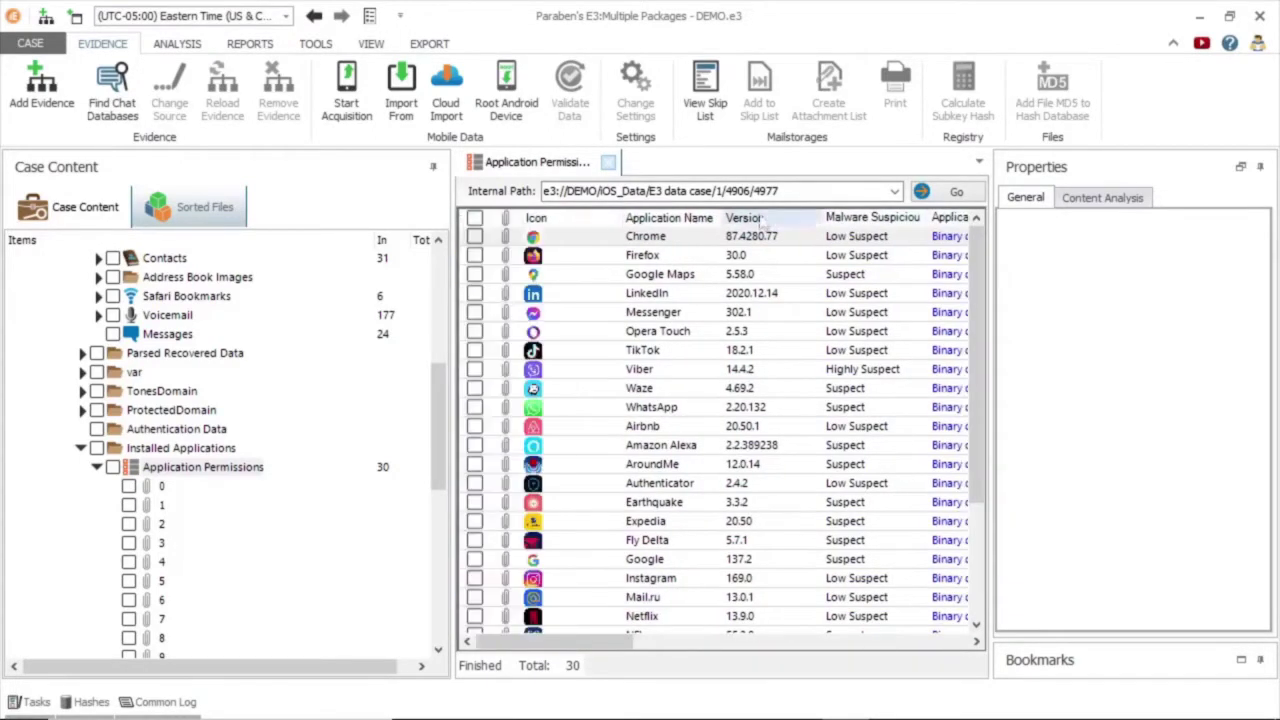
Show Chrome's permission properties, then the Mobile Data Triage Device Information.
click(757, 242)
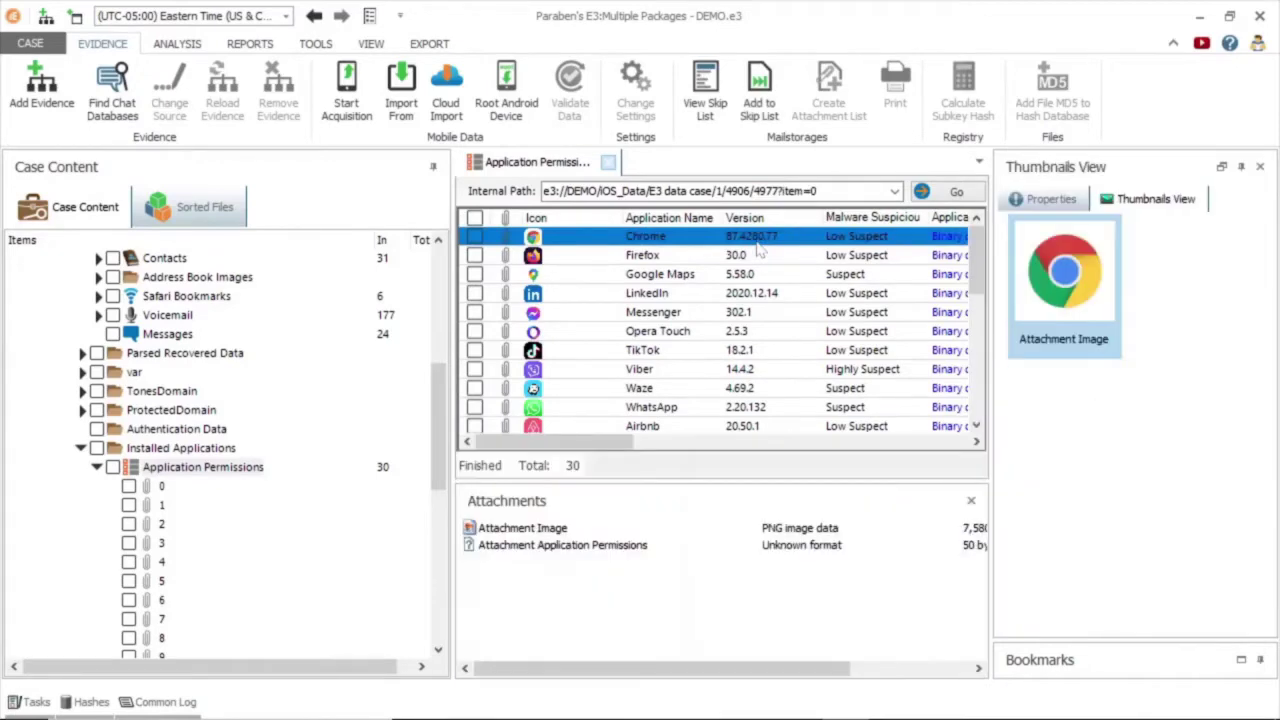
click(1047, 199)
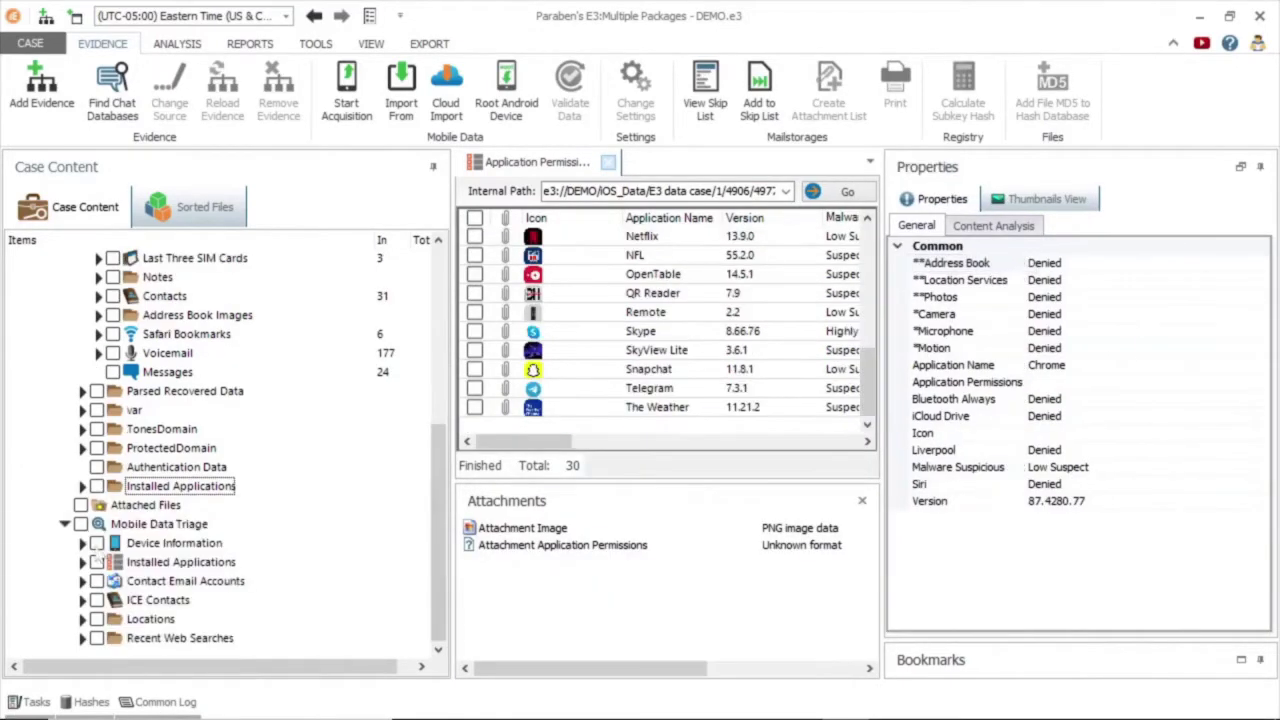
click(88, 548)
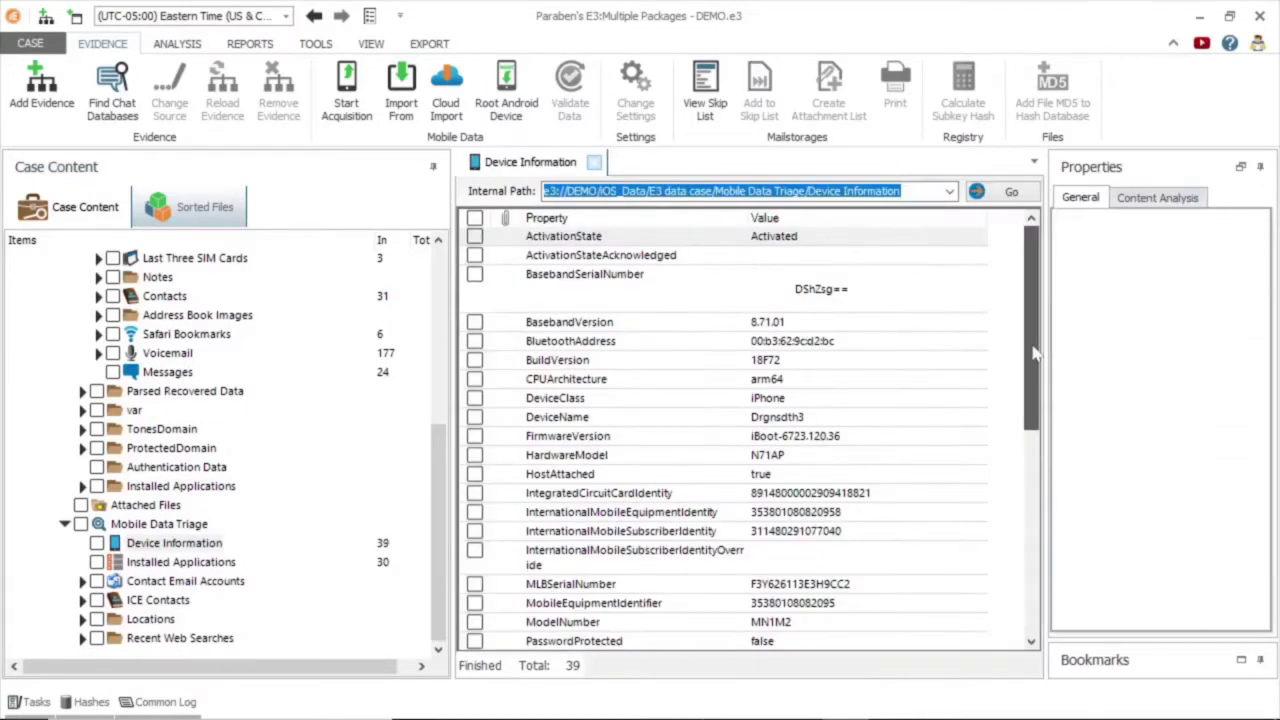
Scroll through the 39 iOS Device Information properties such as build 18F72 and arm64 CPU.
drag(1036, 342, 1030, 385)
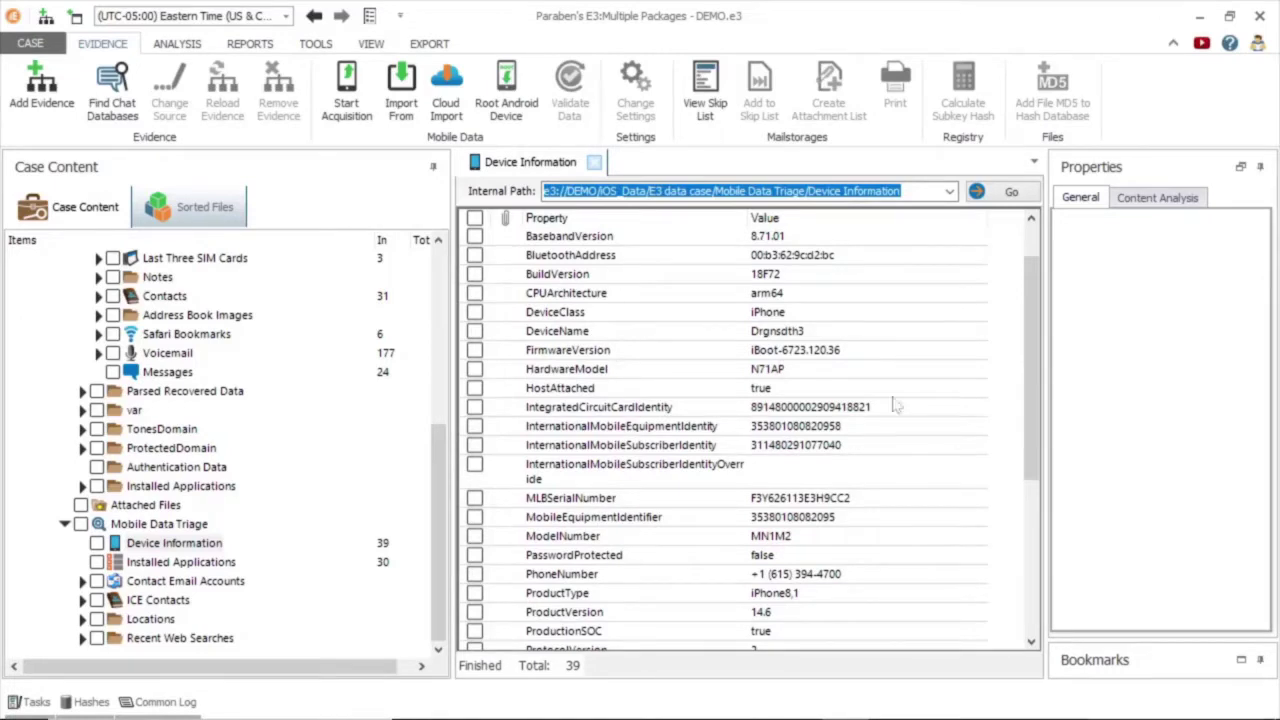
drag(1026, 410, 1036, 600)
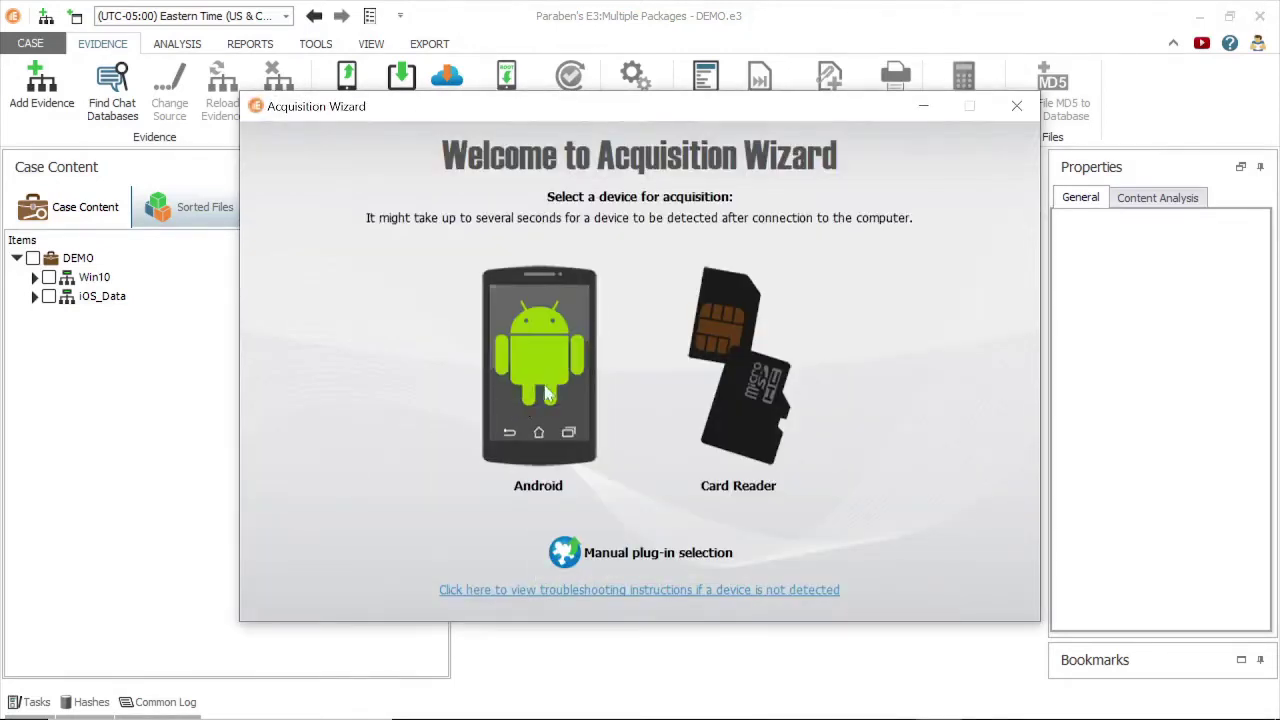
Choose Android Custom Logical Acquisition with only ADB Backup (File System) selected, then continue.
click(553, 392)
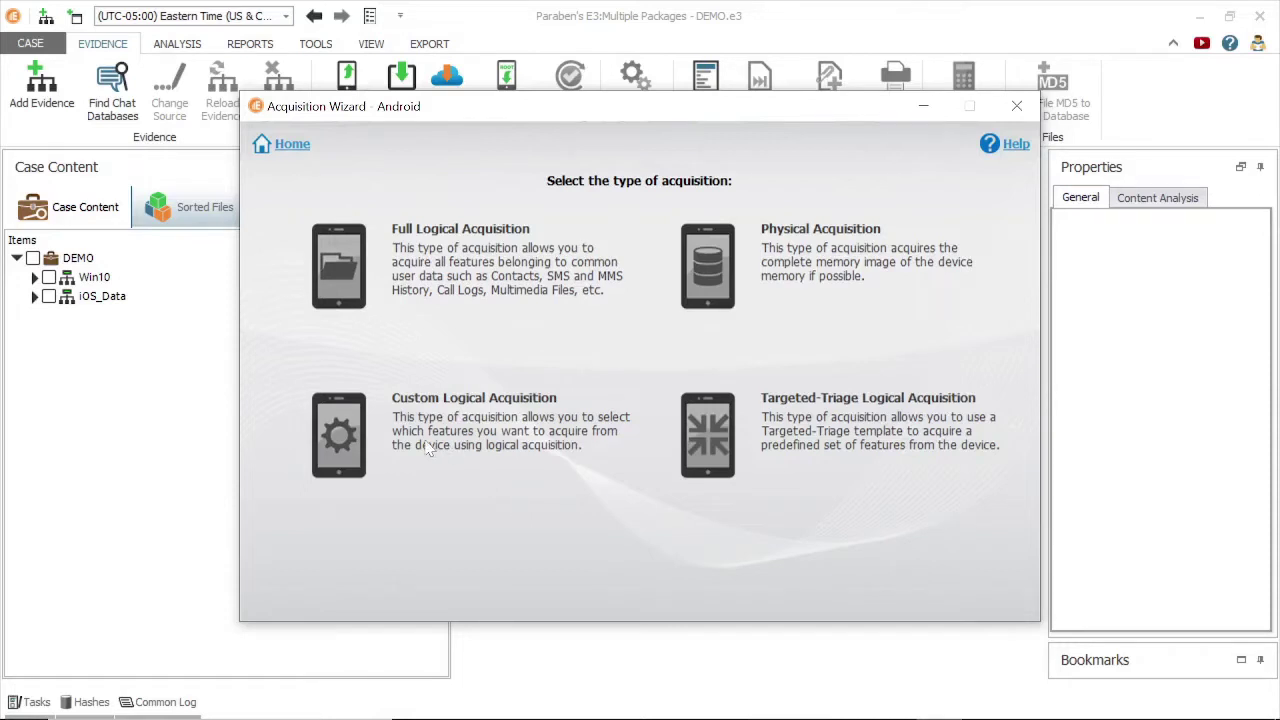
click(352, 443)
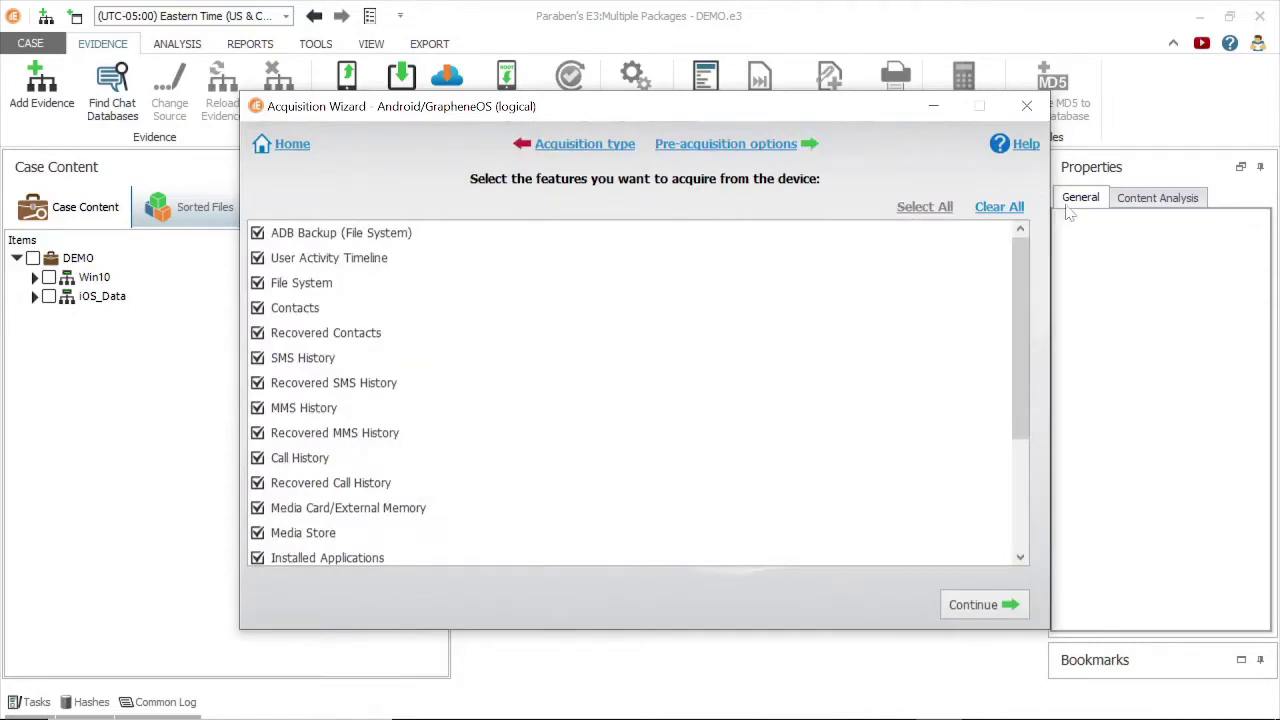
click(1017, 207)
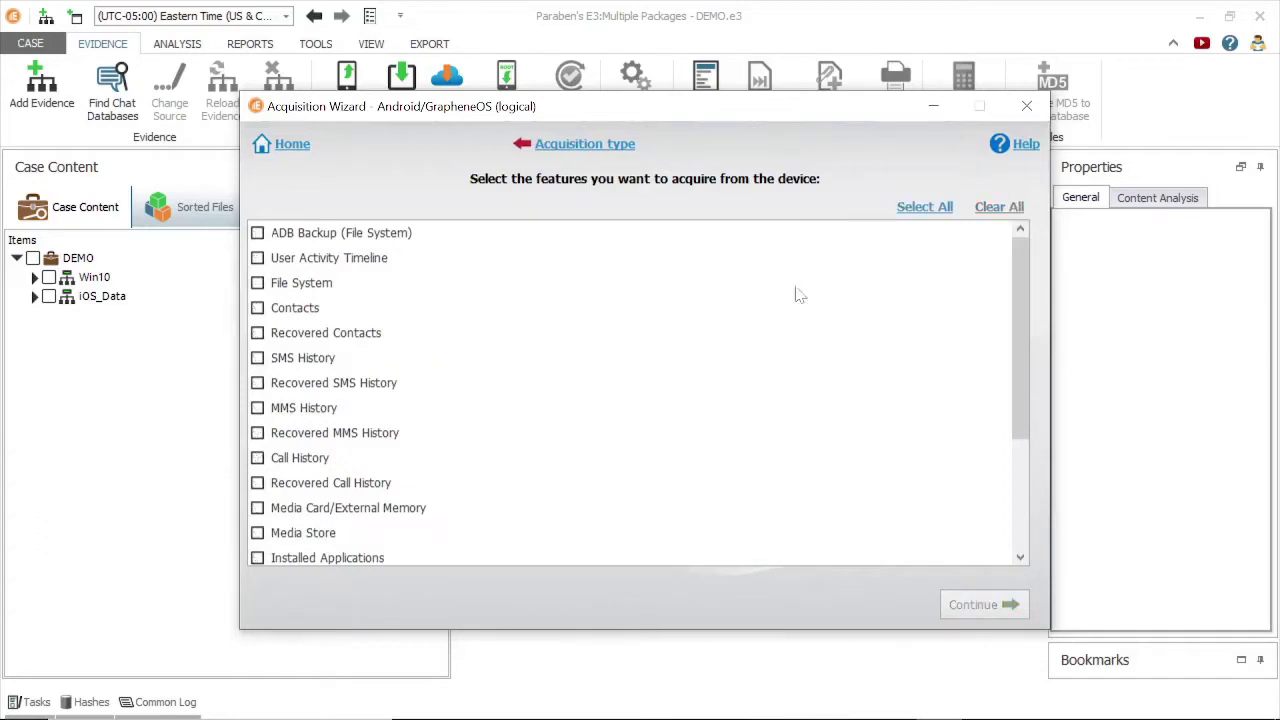
click(258, 233)
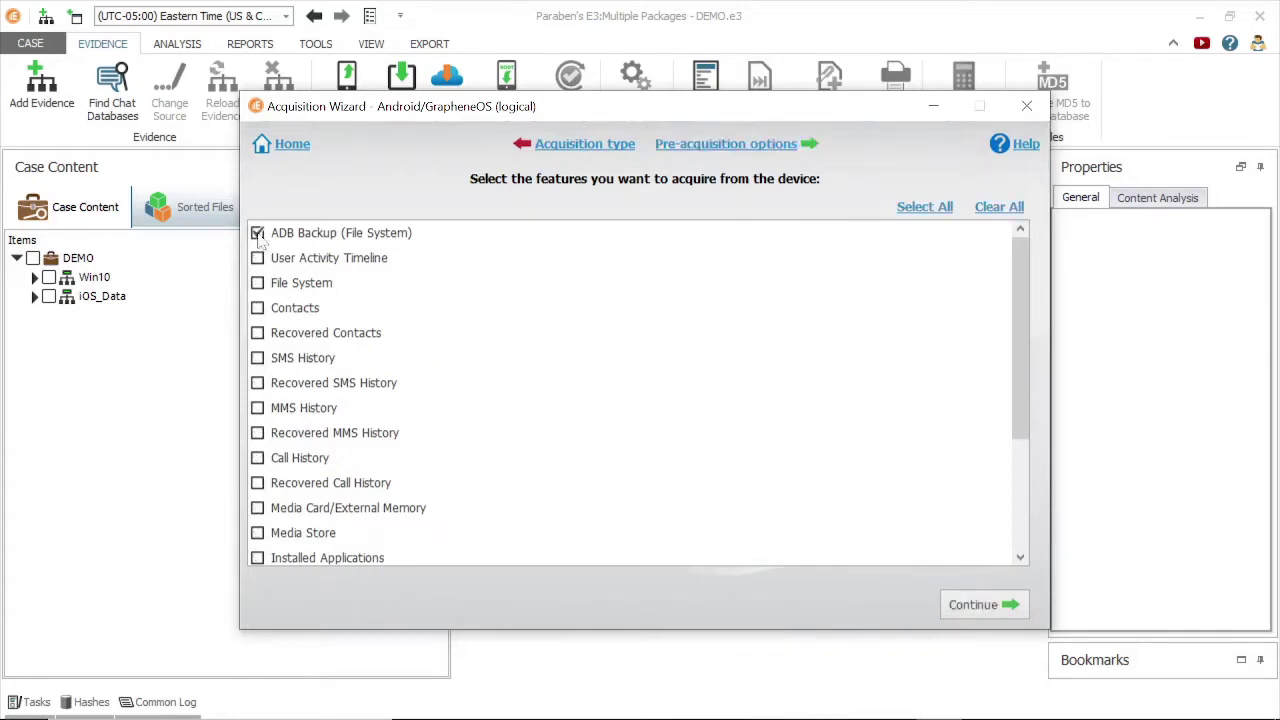
scroll(992, 316, down, 3)
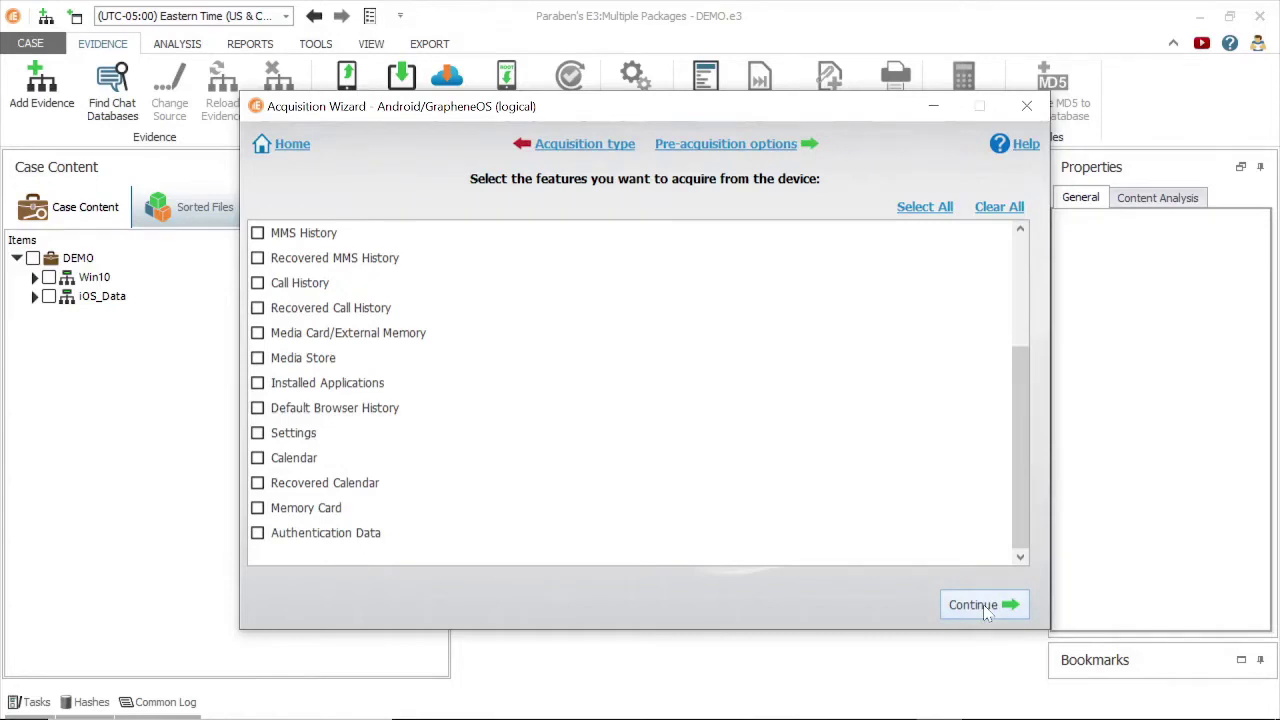
click(983, 606)
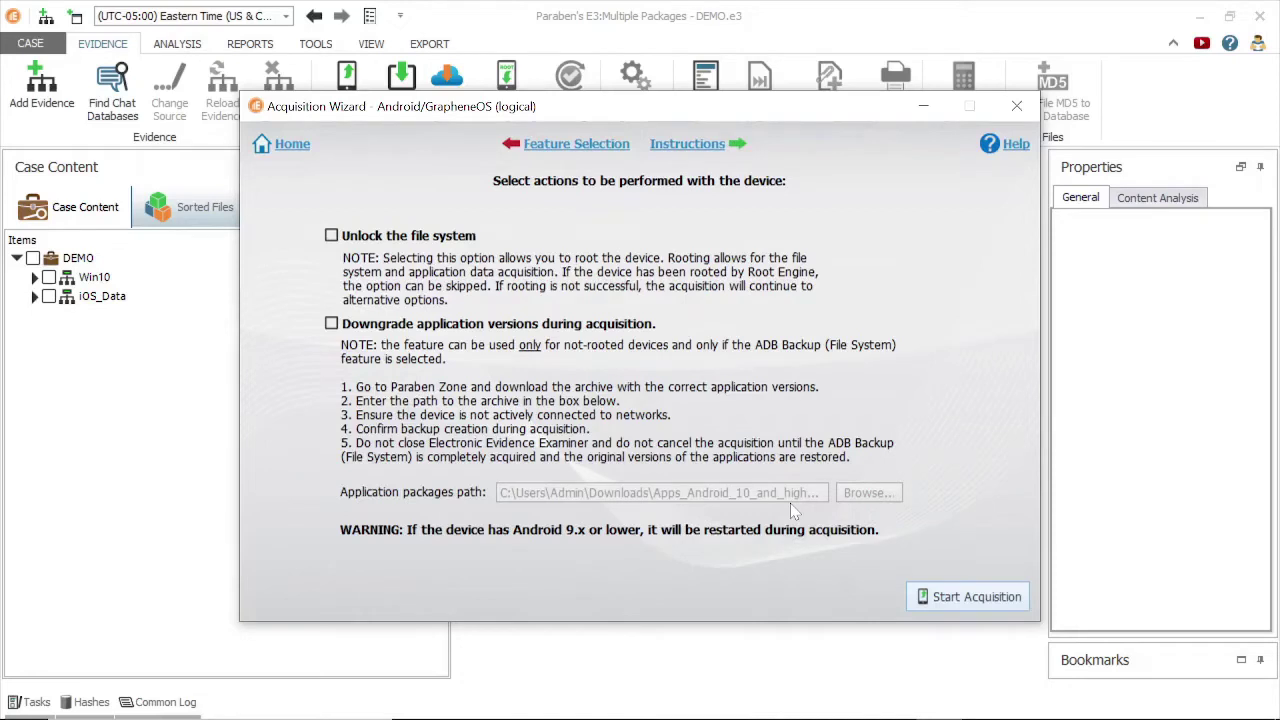
Enable application version downgrade using Downloads' WhatsApp.zip and start the Android acquisition.
click(331, 325)
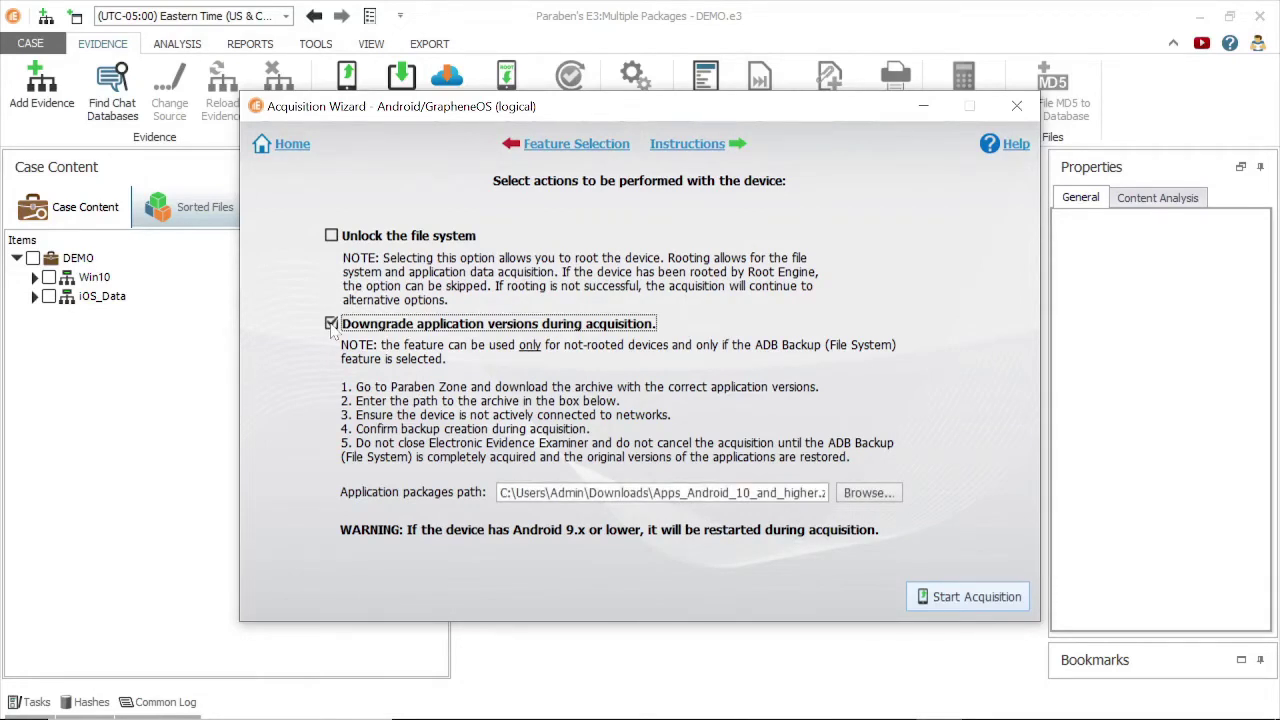
click(858, 504)
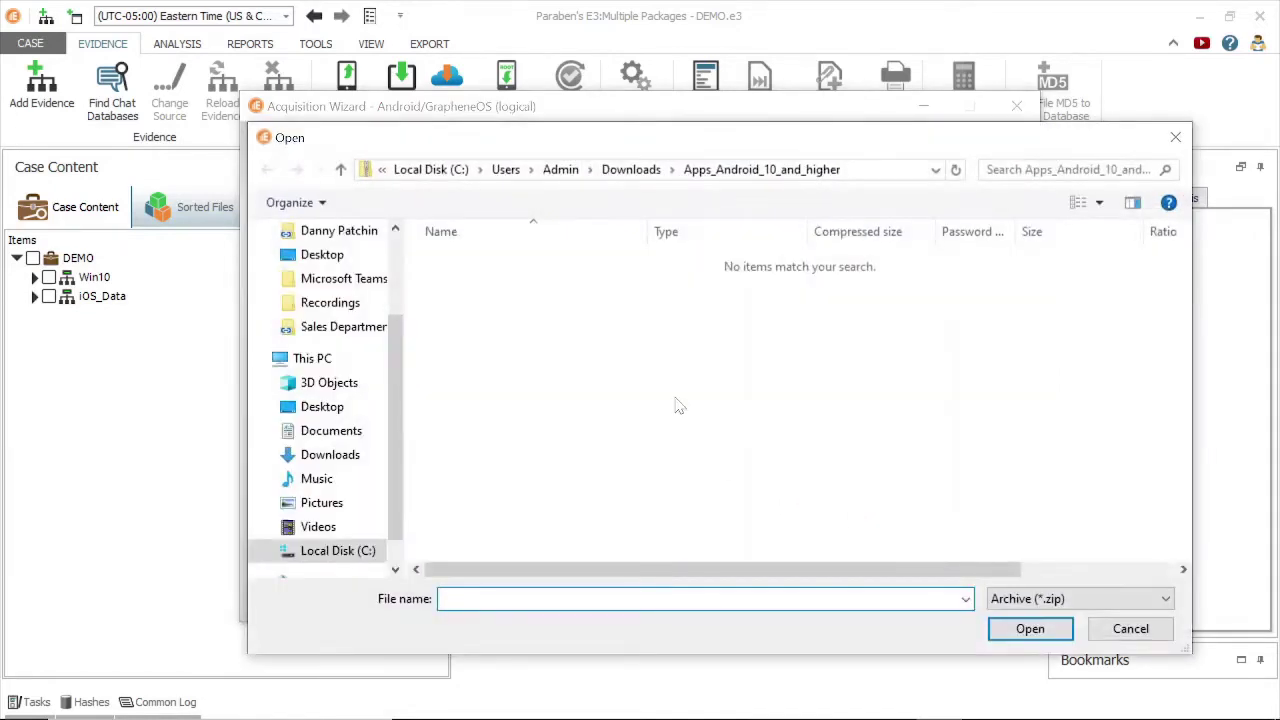
click(625, 170)
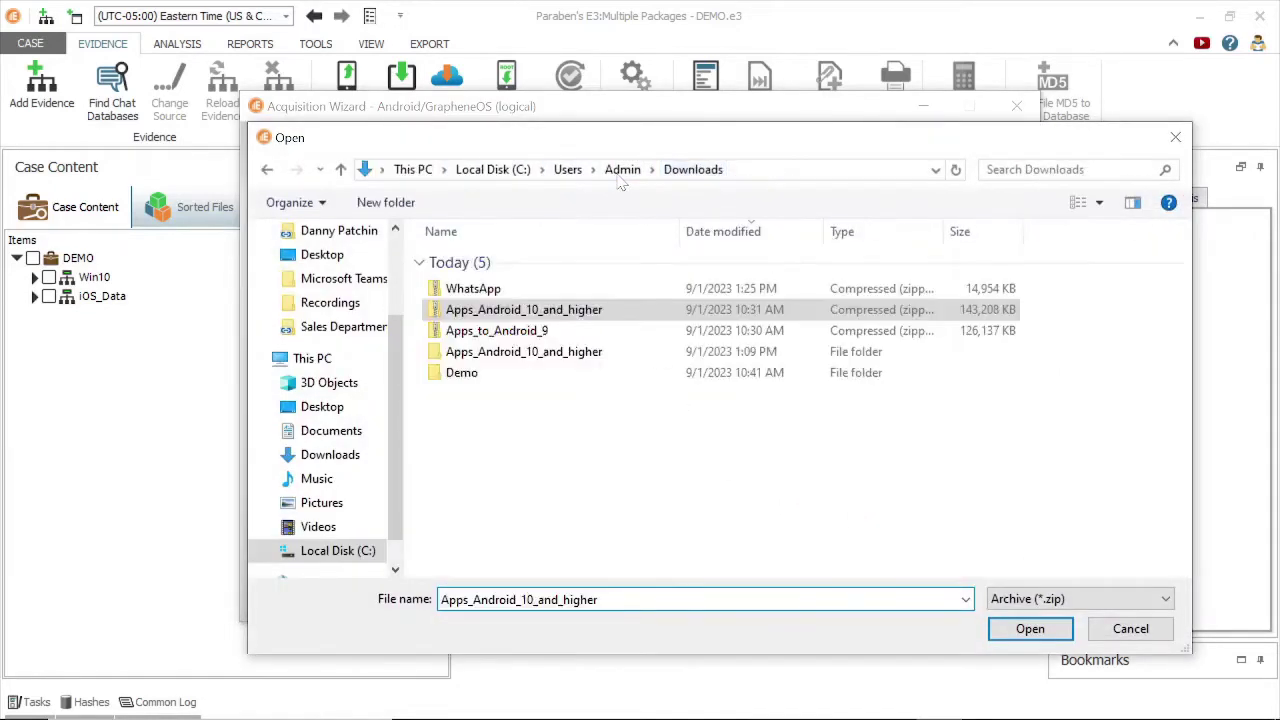
double_click(484, 288)
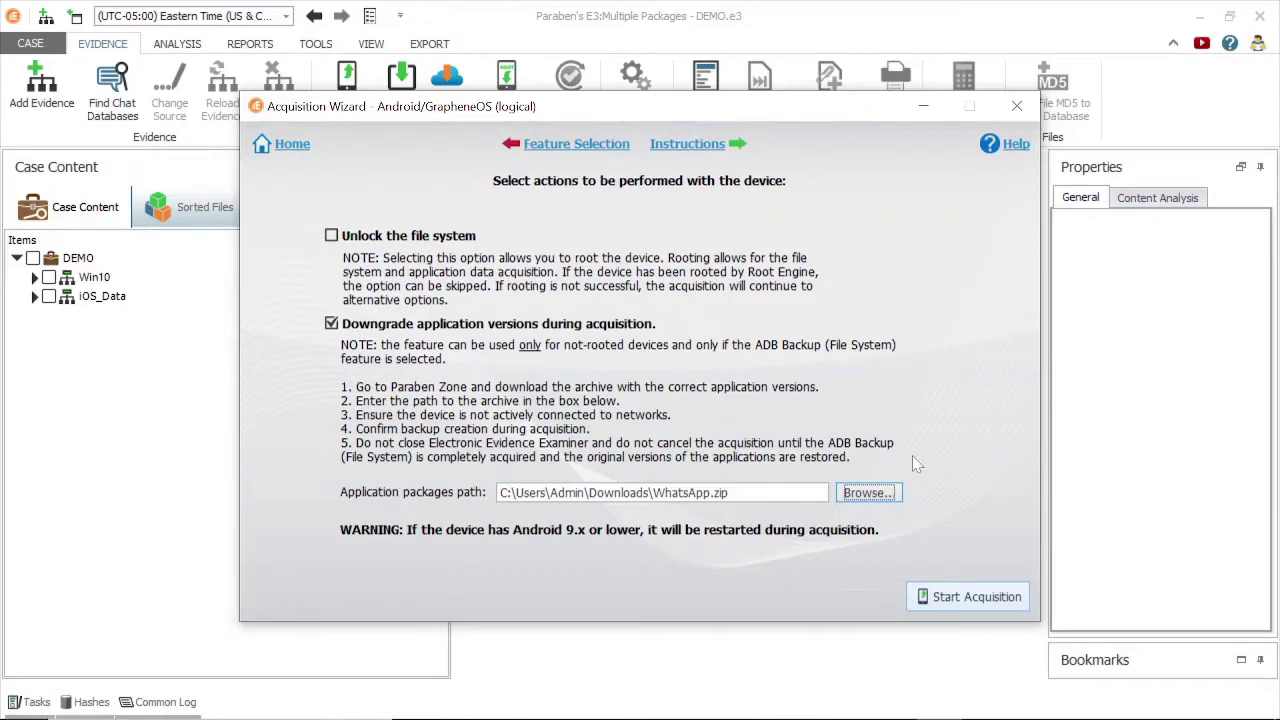
click(951, 596)
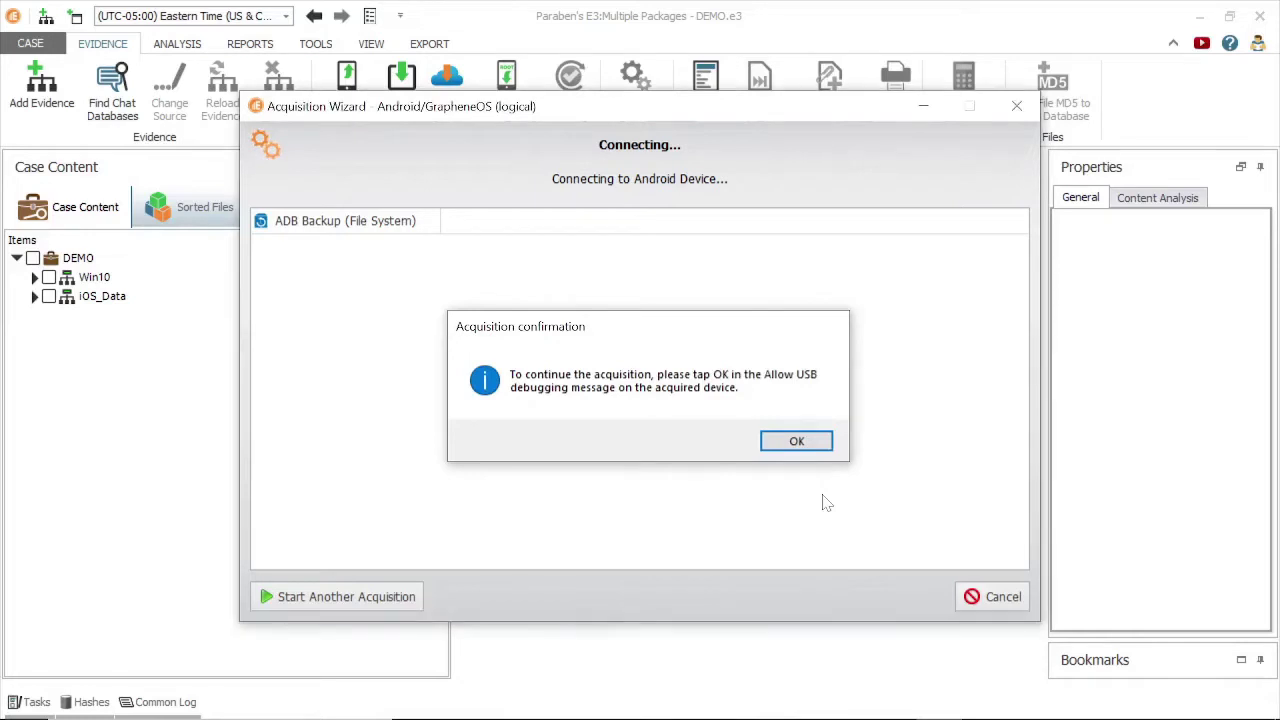
Accept the USB debugging and usage prompts, finish the acquisition, and open msgstore.db's message records.
key(Return)
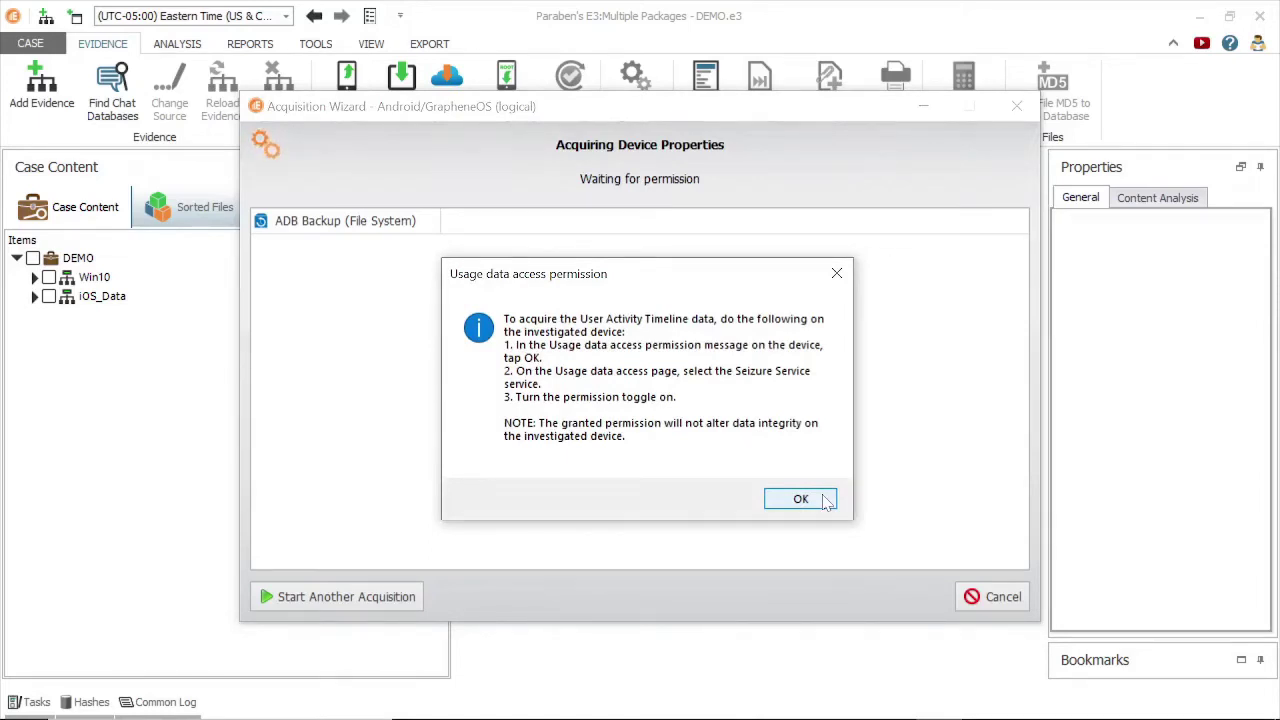
click(801, 499)
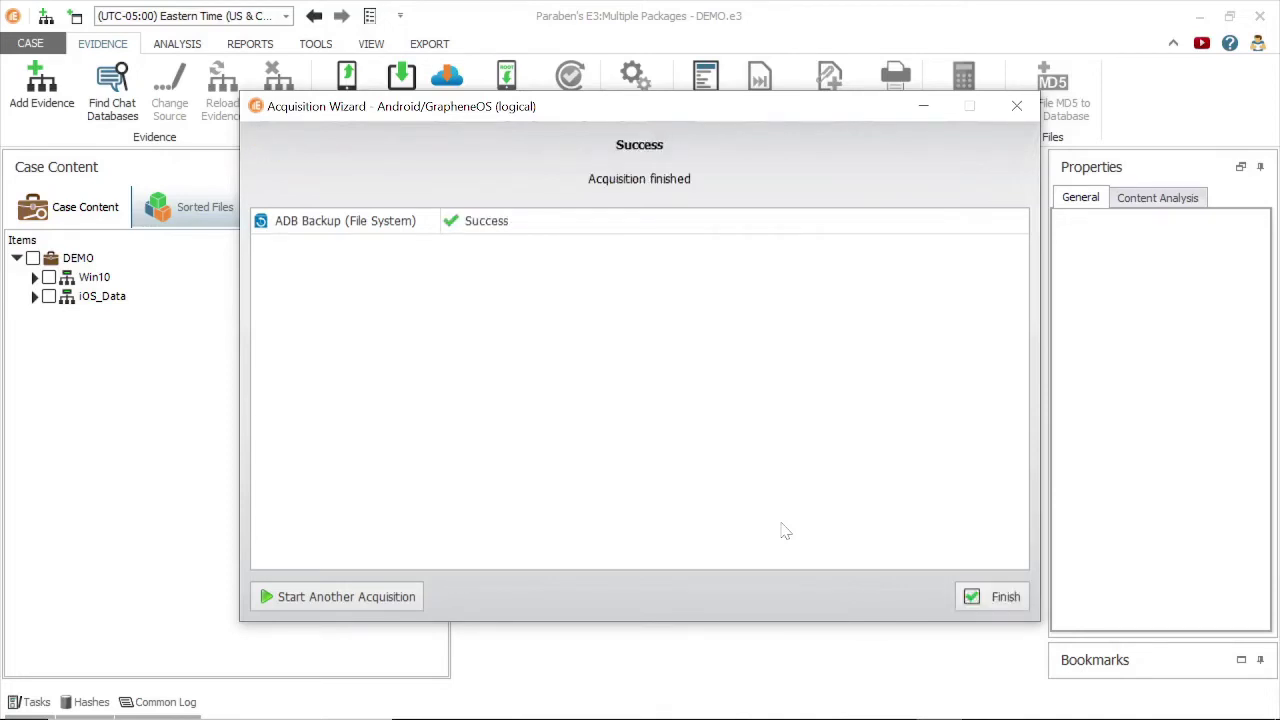
key(Return)
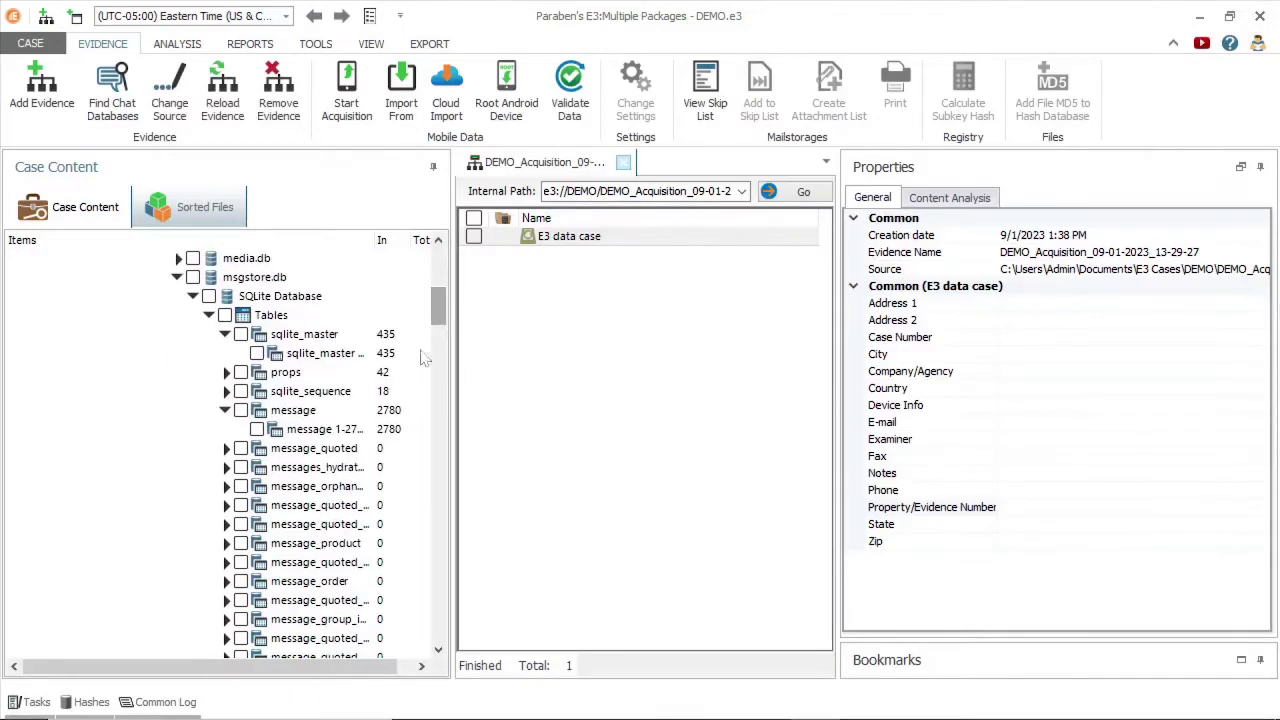
click(307, 431)
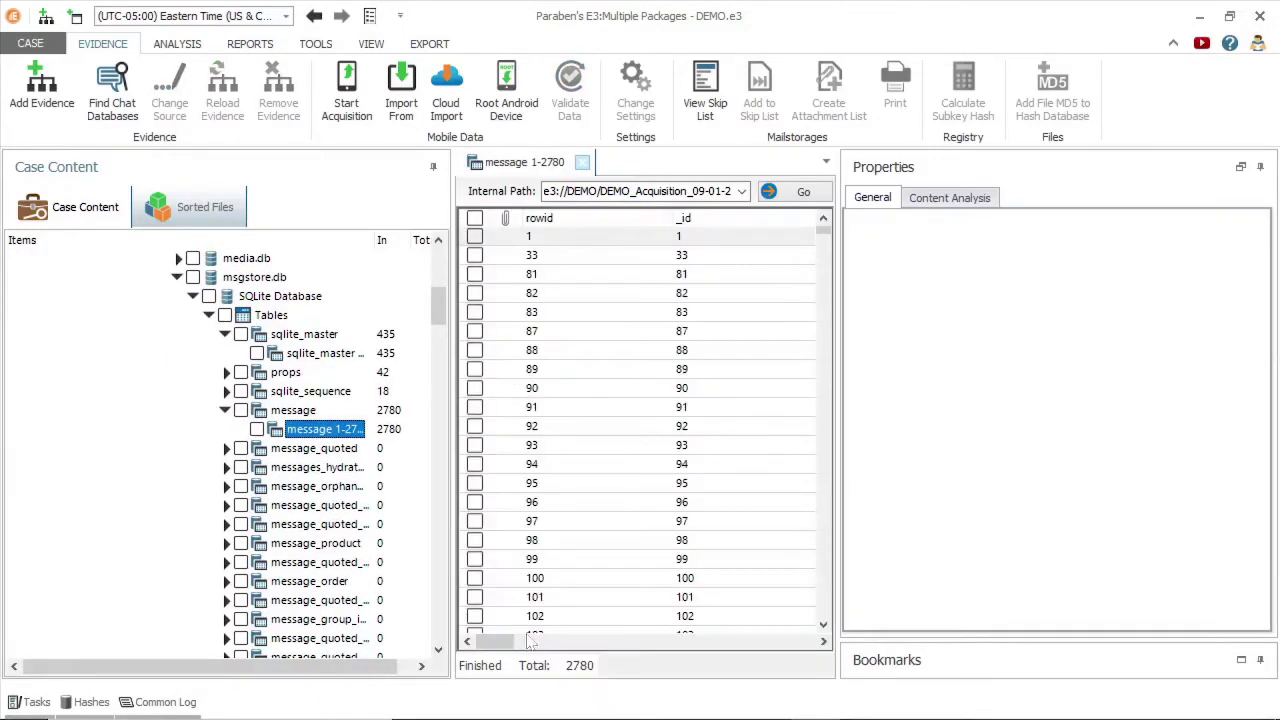
Widen the grid and scroll through the 2780-row message table.
drag(838, 409, 985, 430)
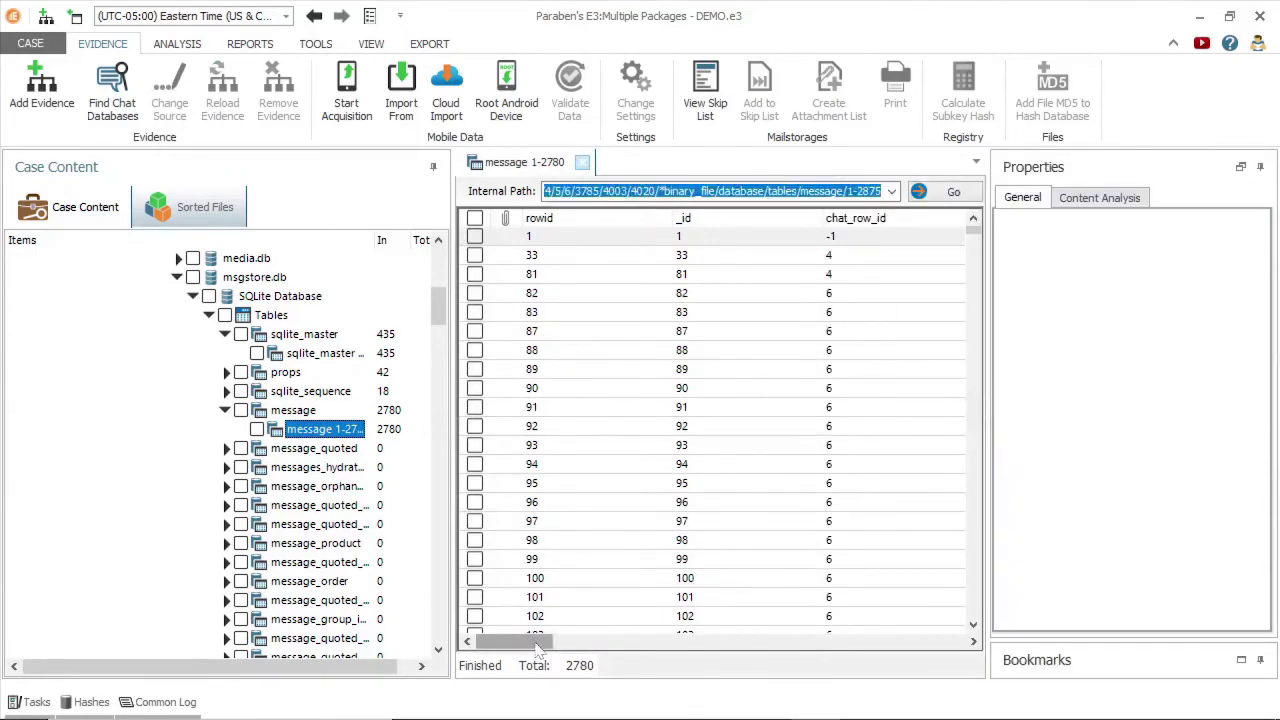
drag(538, 642, 871, 539)
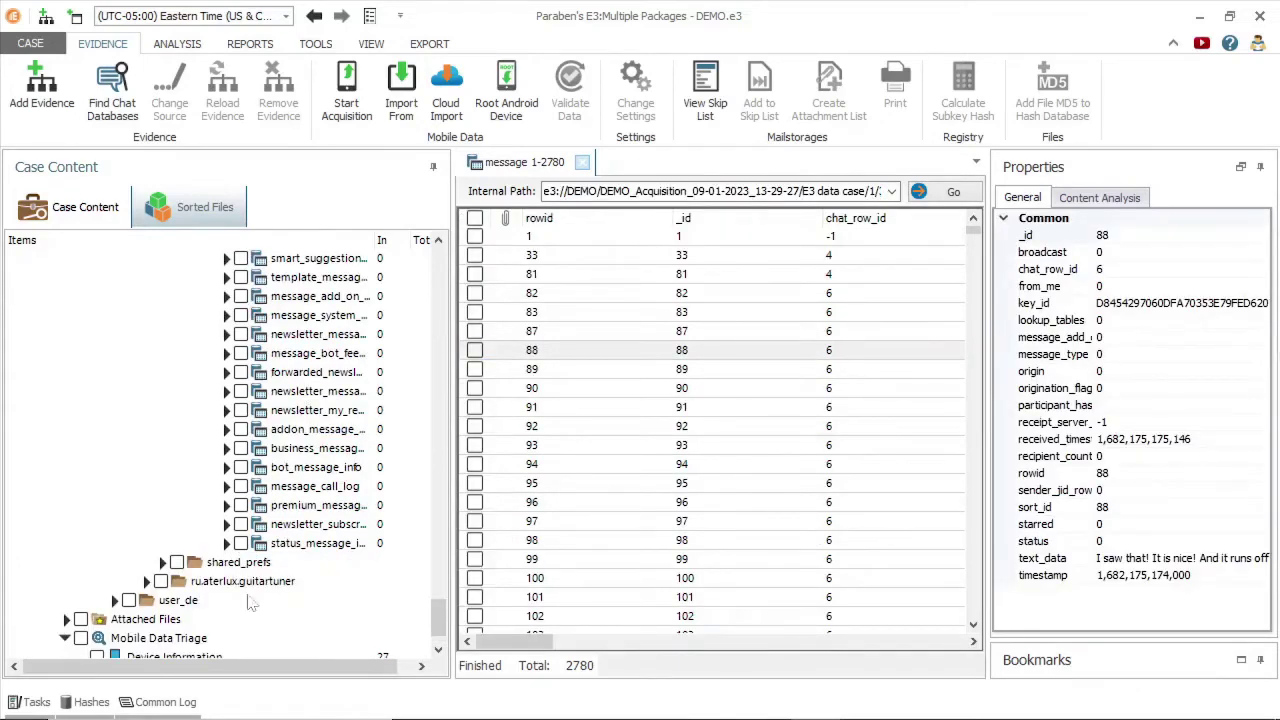
scroll(440, 620, down, 1)
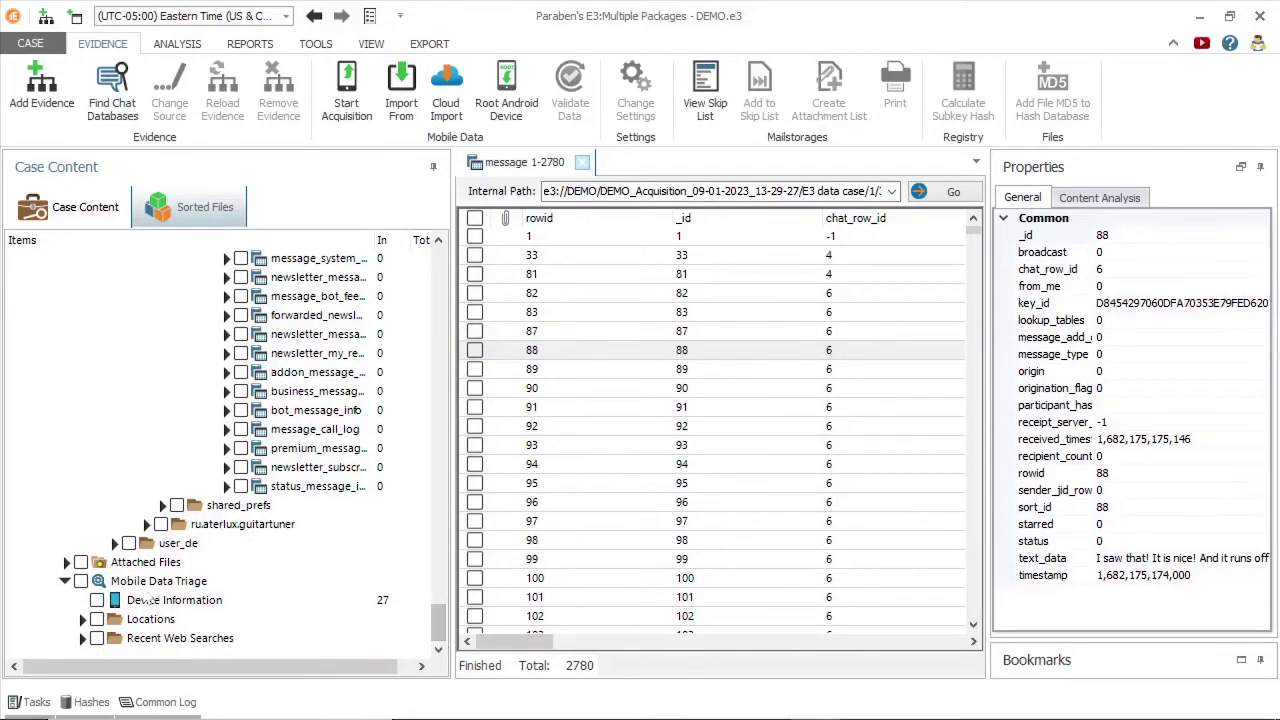
Review the Android Device Information records, then open the Pixel 4 device's folders.
click(160, 600)
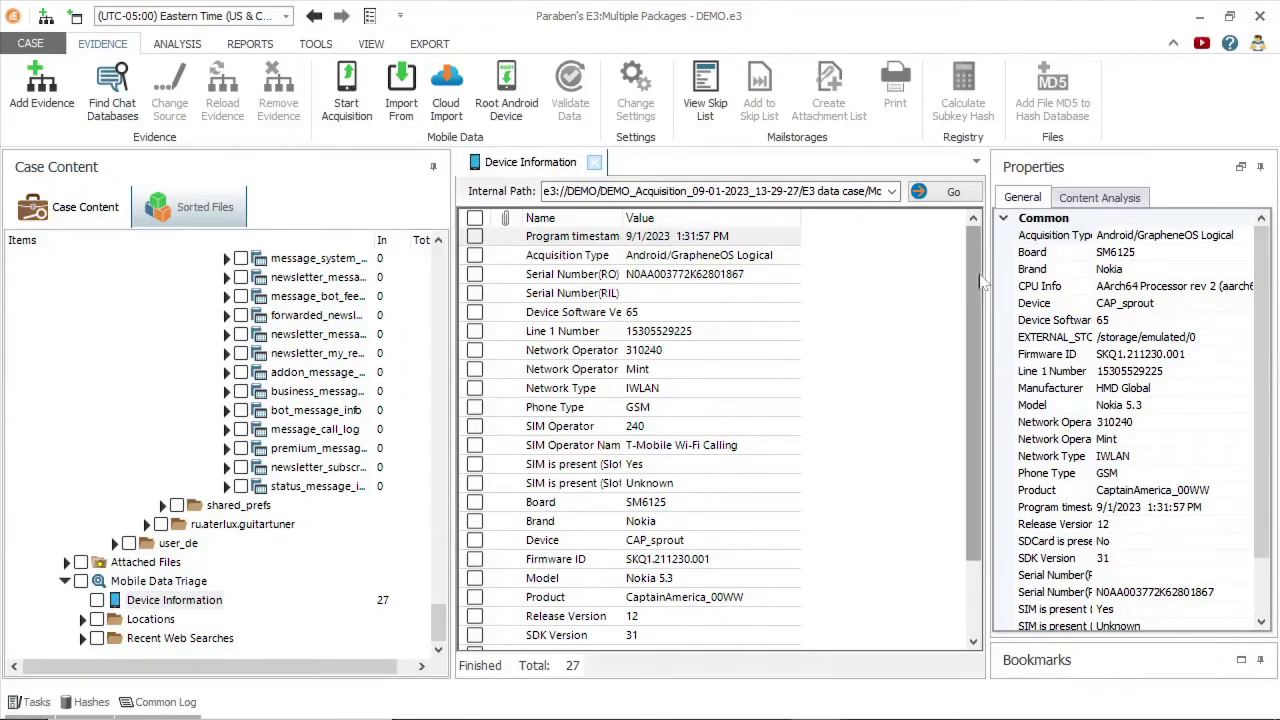
drag(981, 283, 986, 362)
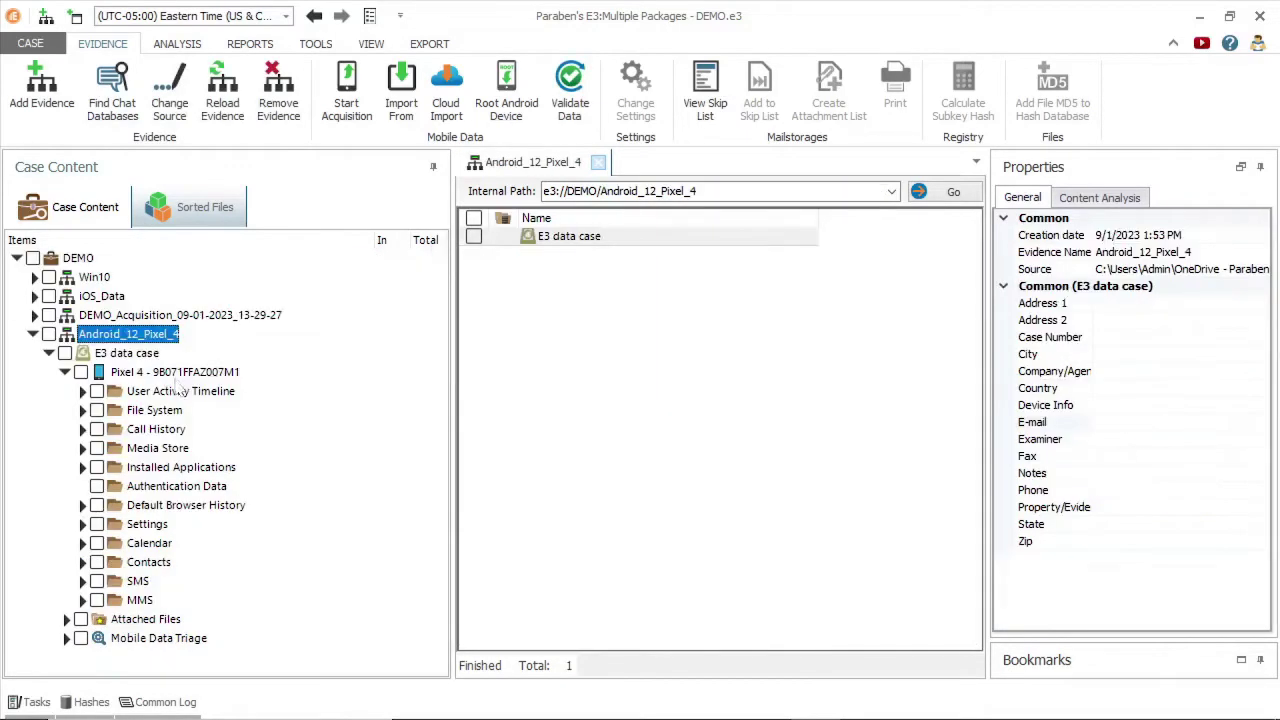
click(175, 371)
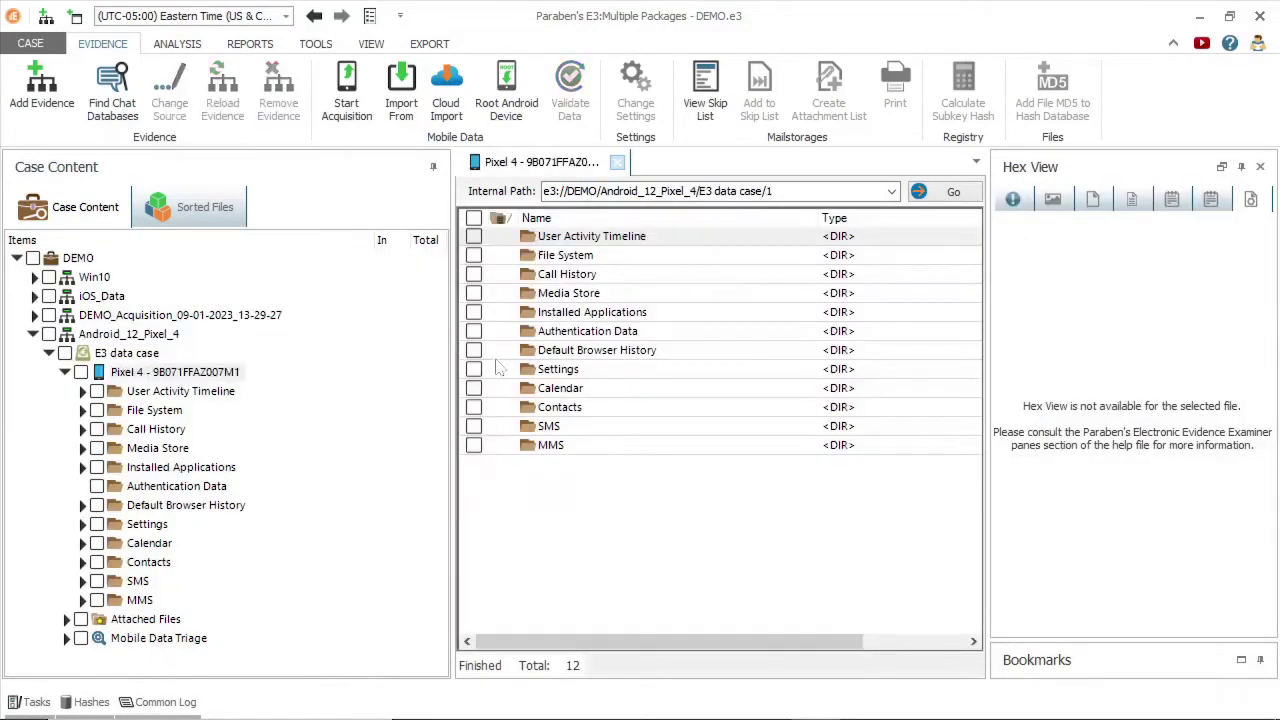
Show the Pixel 4 properties and open the User Activity Timeline table.
click(1013, 199)
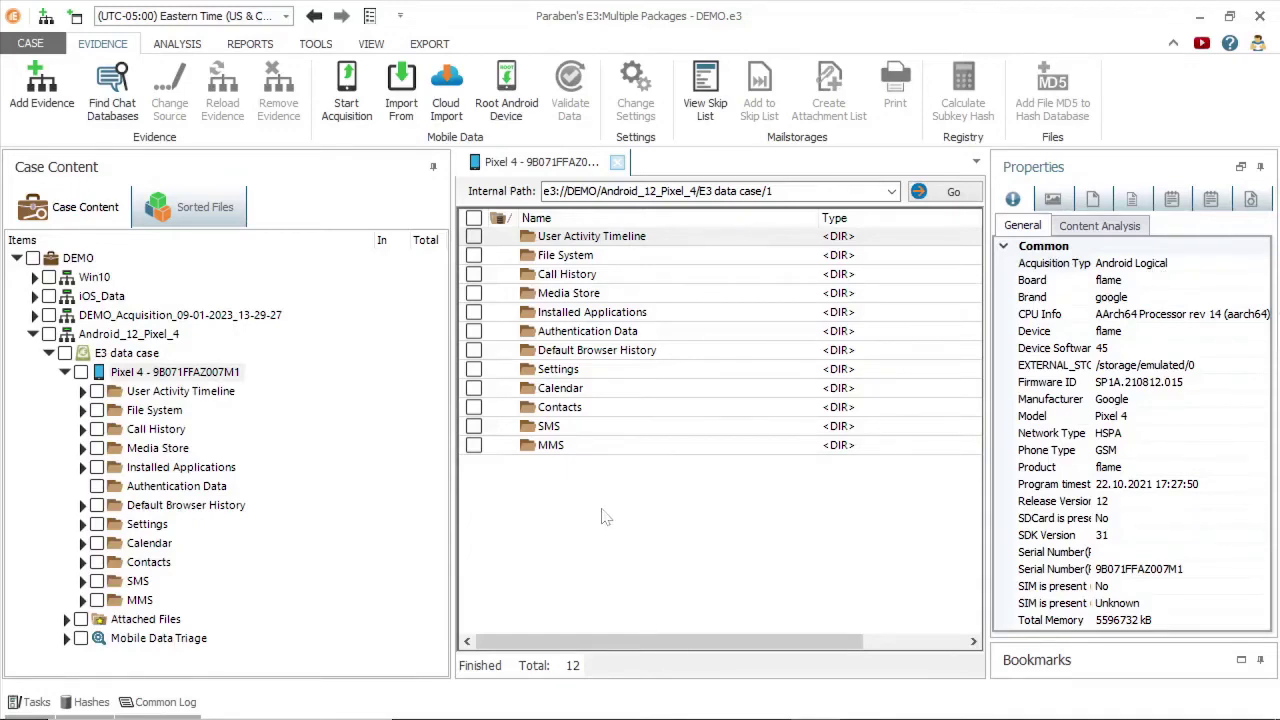
click(205, 392)
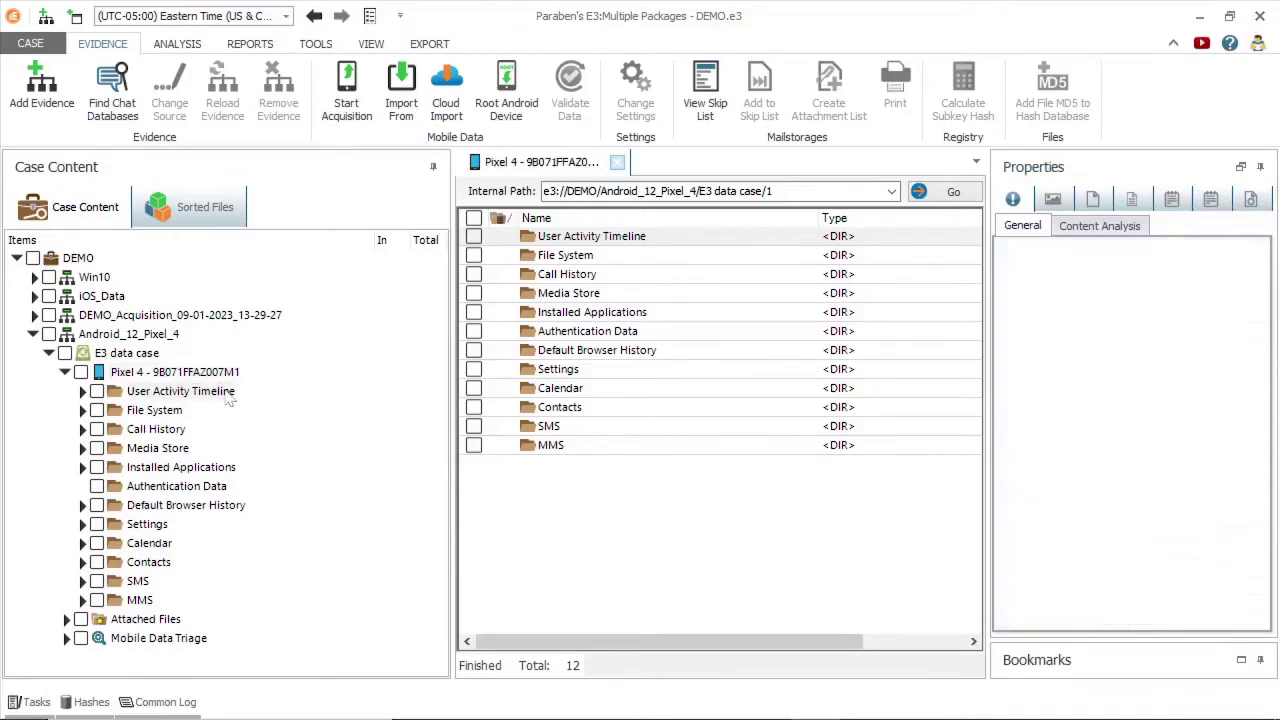
double_click(622, 243)
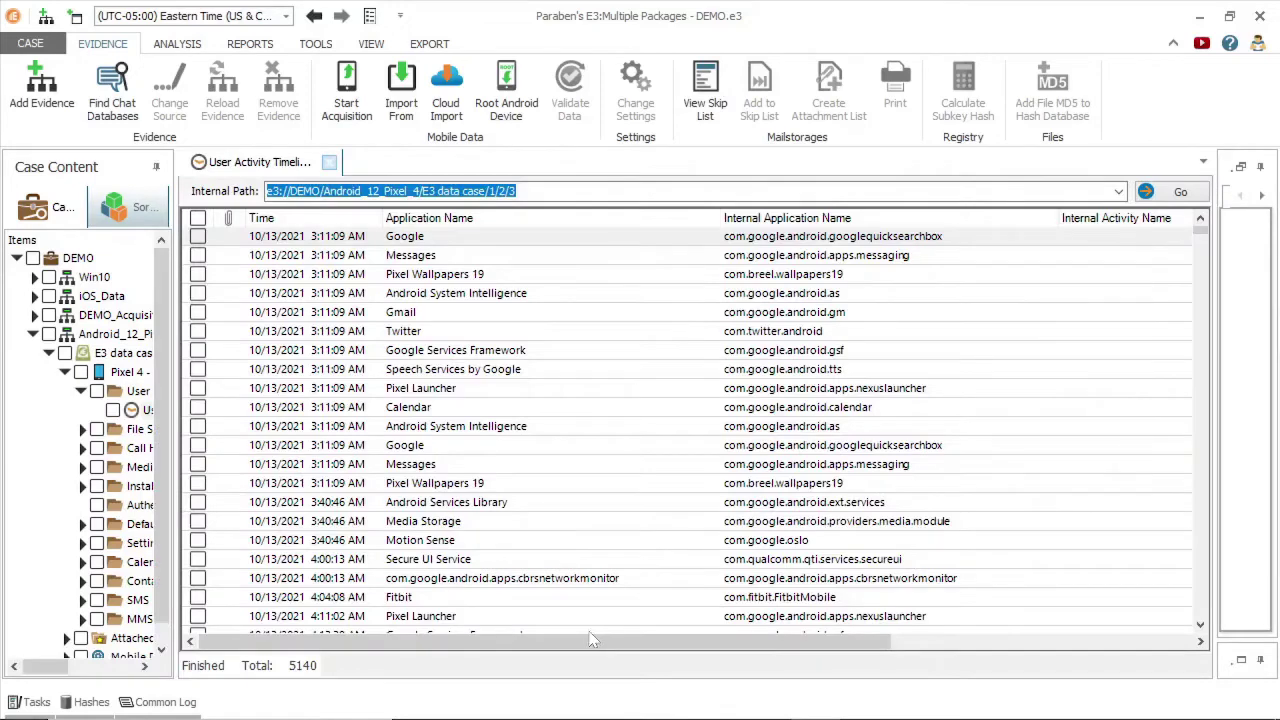
Scroll through the 5140 User Activity Timeline app events.
drag(590, 645, 608, 645)
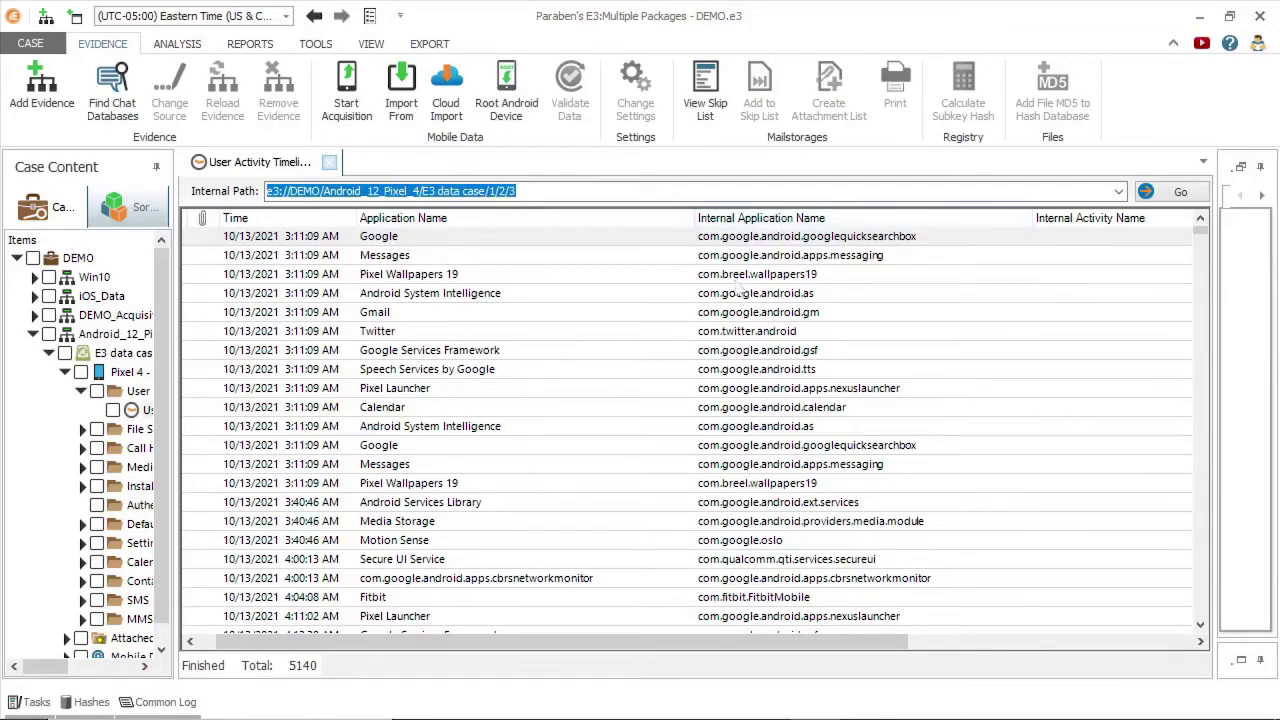
drag(560, 641, 845, 641)
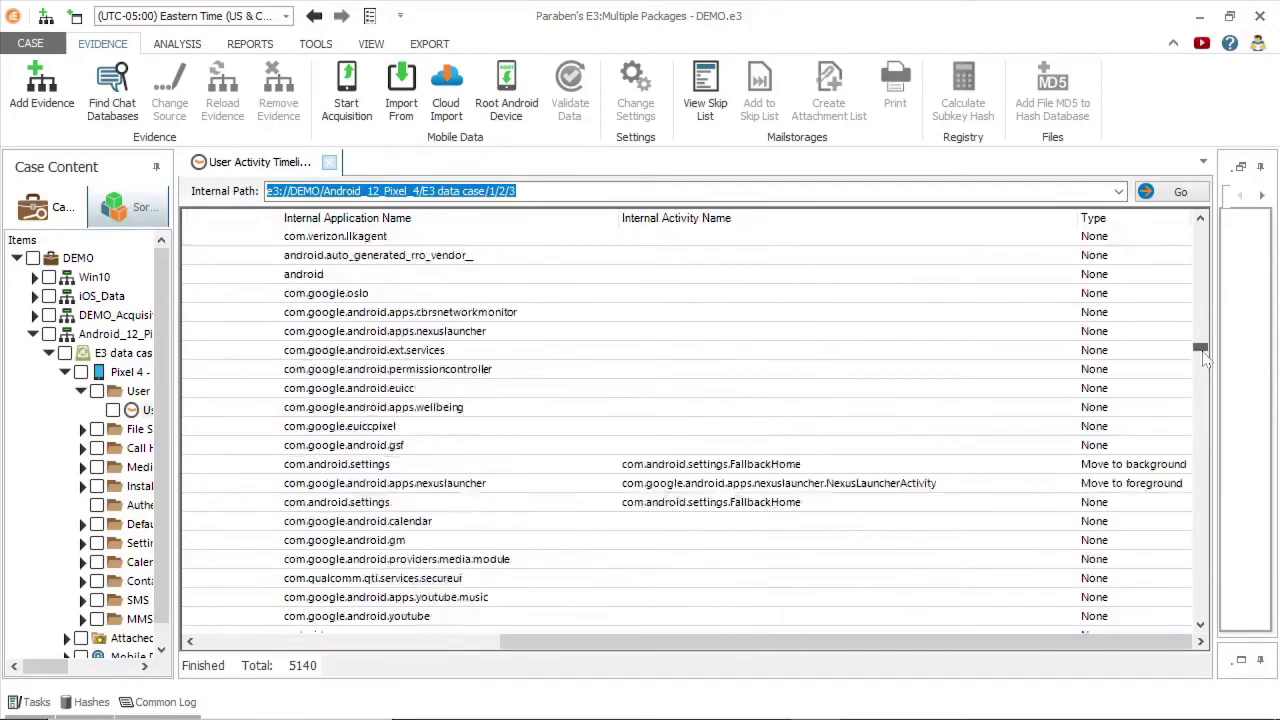
drag(1200, 230, 1205, 365)
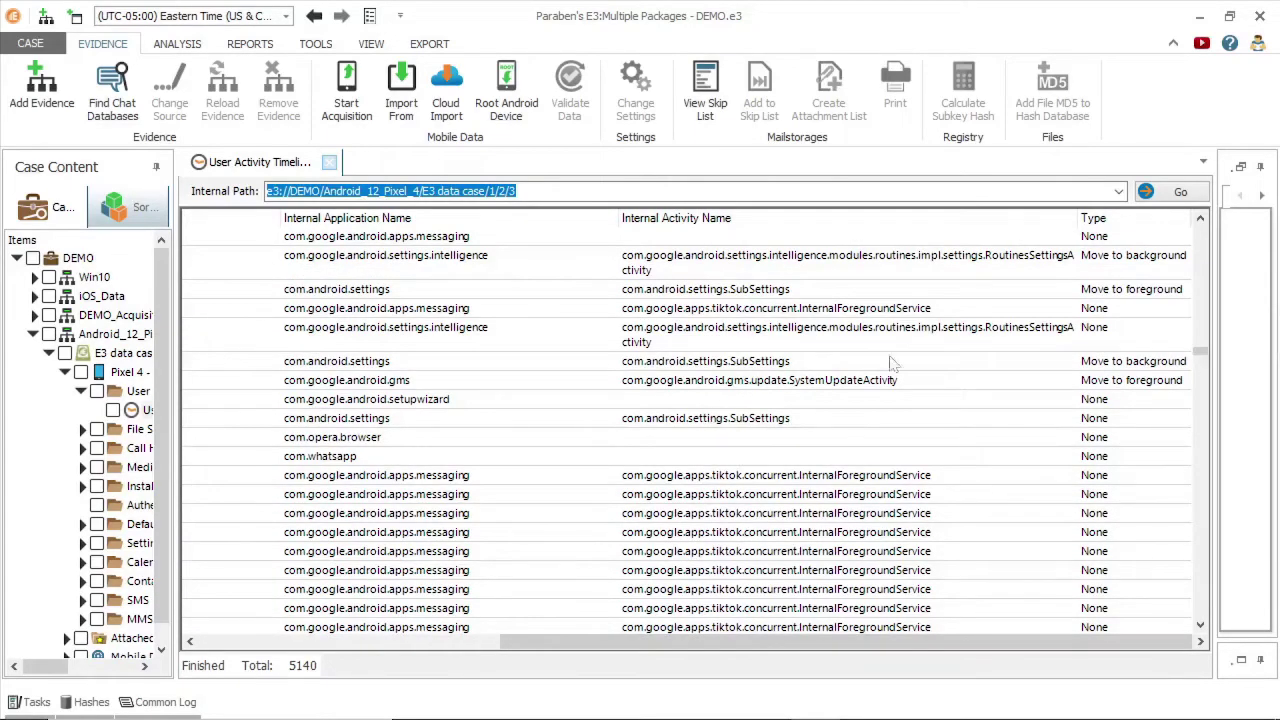
click(1201, 220)
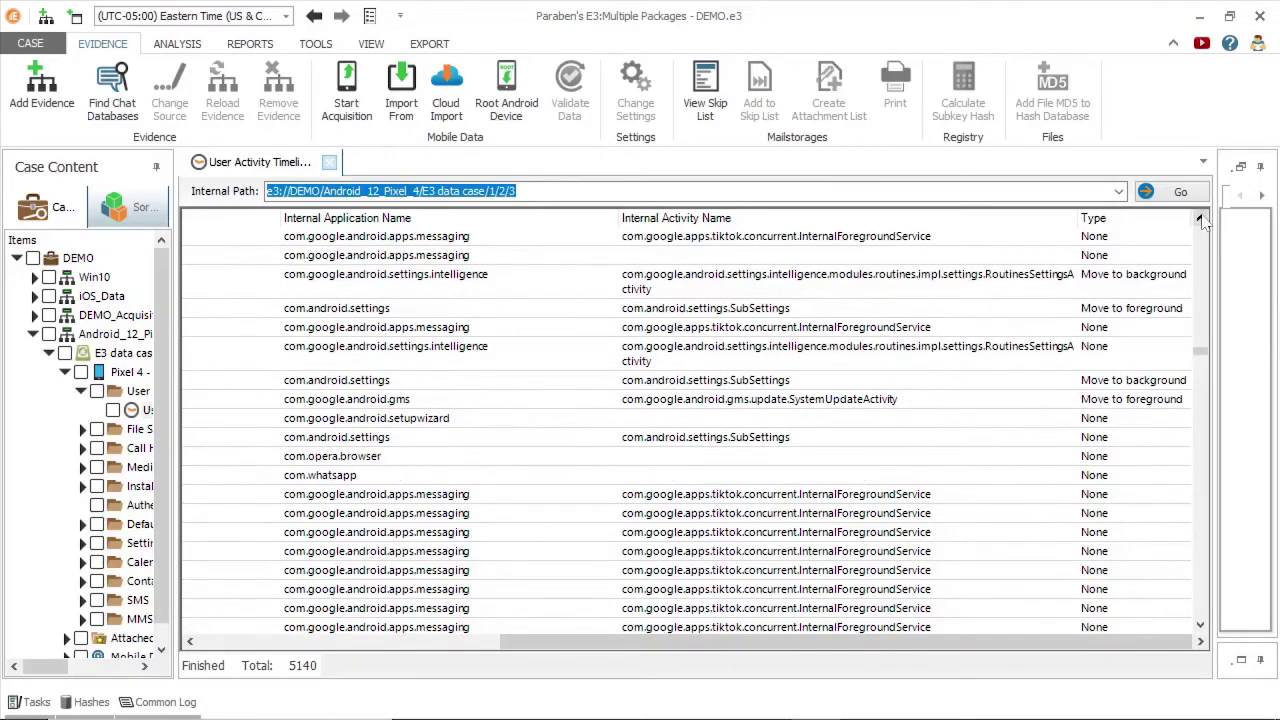
click(1201, 220)
click(1201, 220)
click(1201, 220)
click(1201, 220)
click(1201, 220)
click(1201, 220)
click(1201, 220)
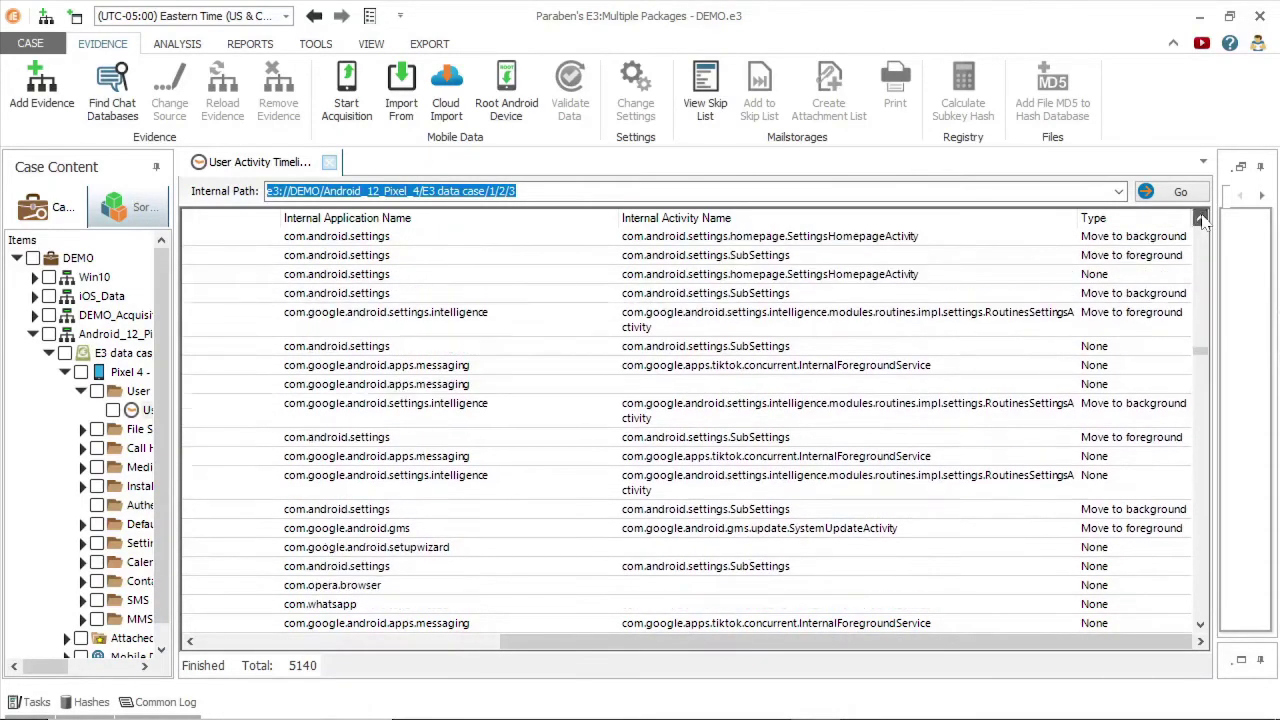
click(1201, 220)
click(1201, 220)
click(1201, 220)
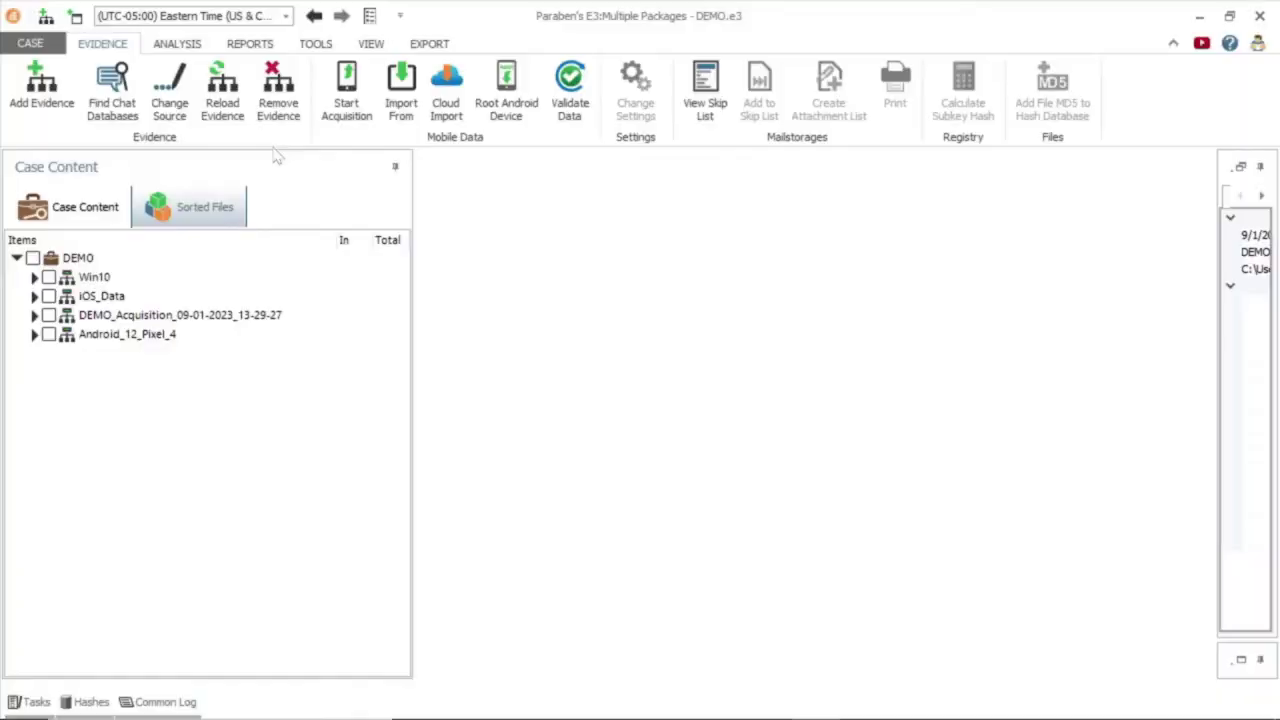
Add a Facebook Messenger cloud account with its login e-mail and password.
click(446, 106)
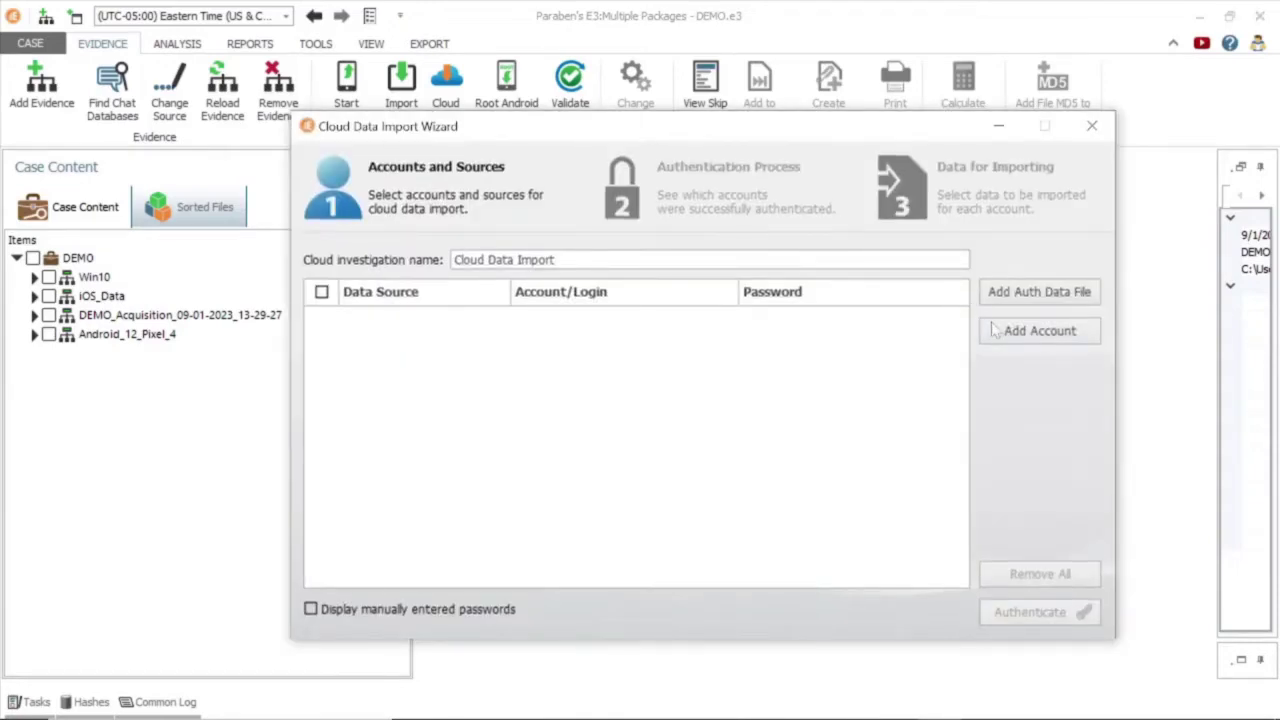
click(1025, 335)
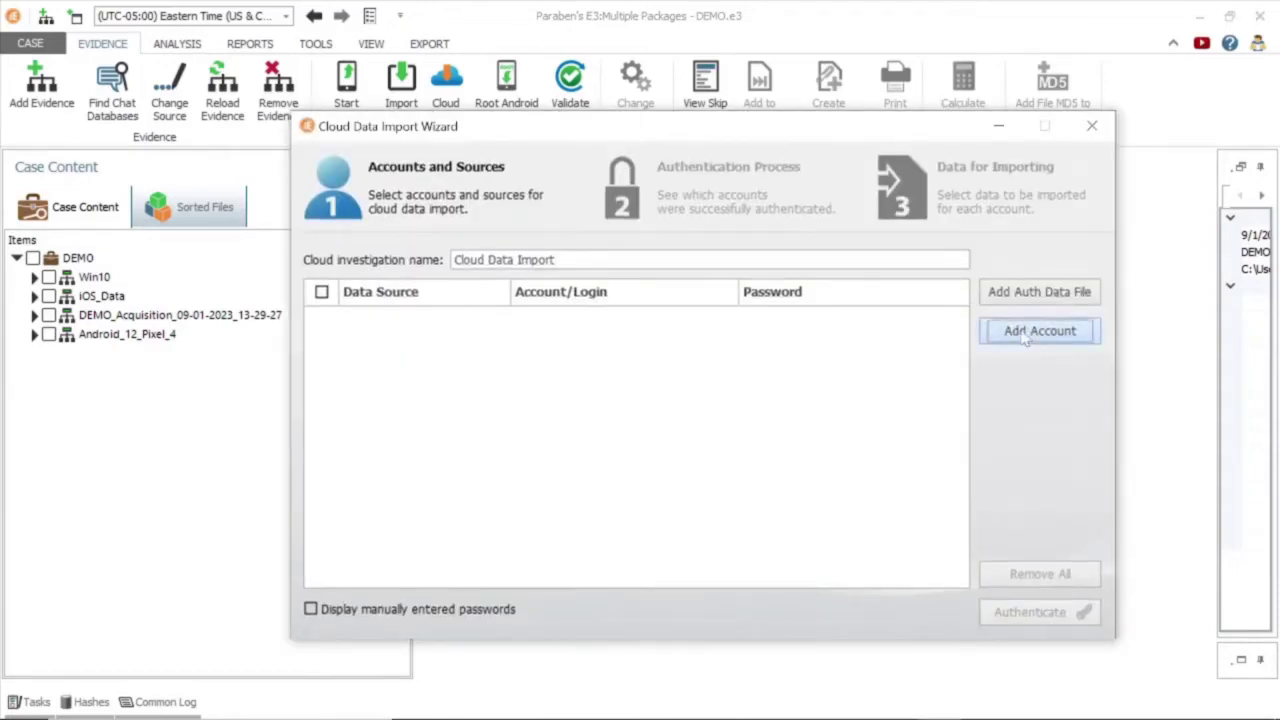
click(485, 326)
click(421, 432)
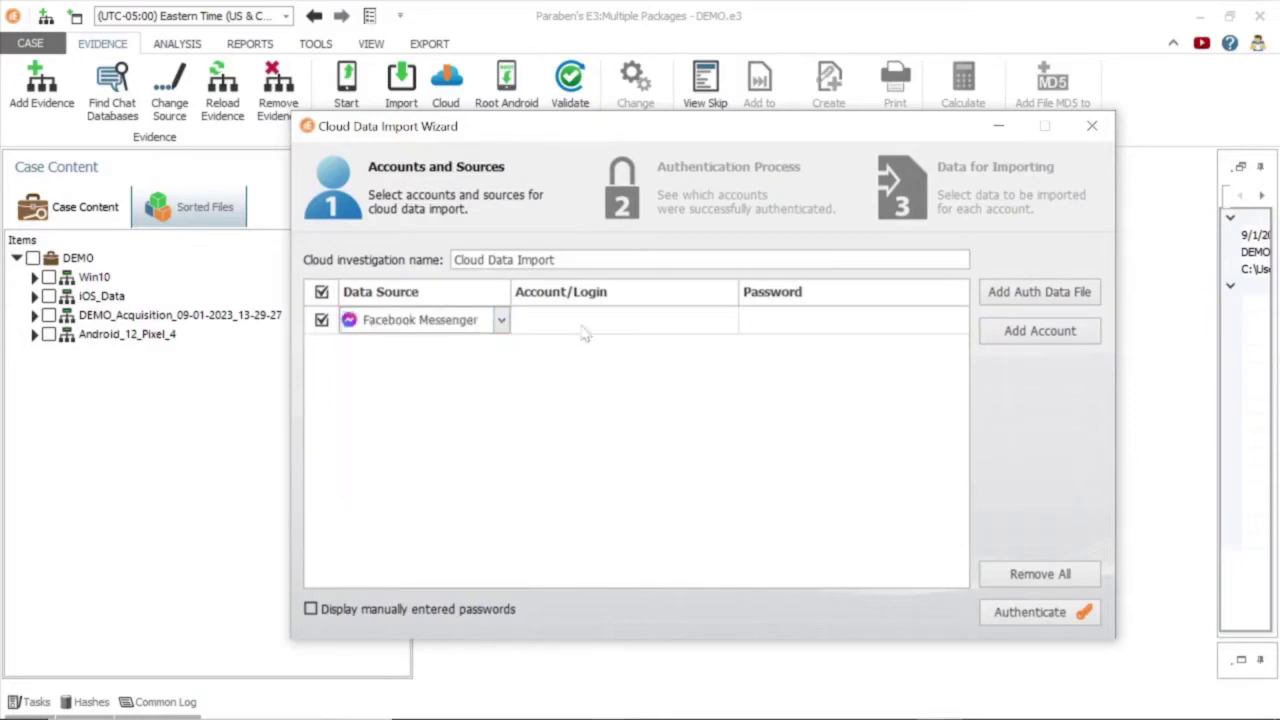
click(583, 322)
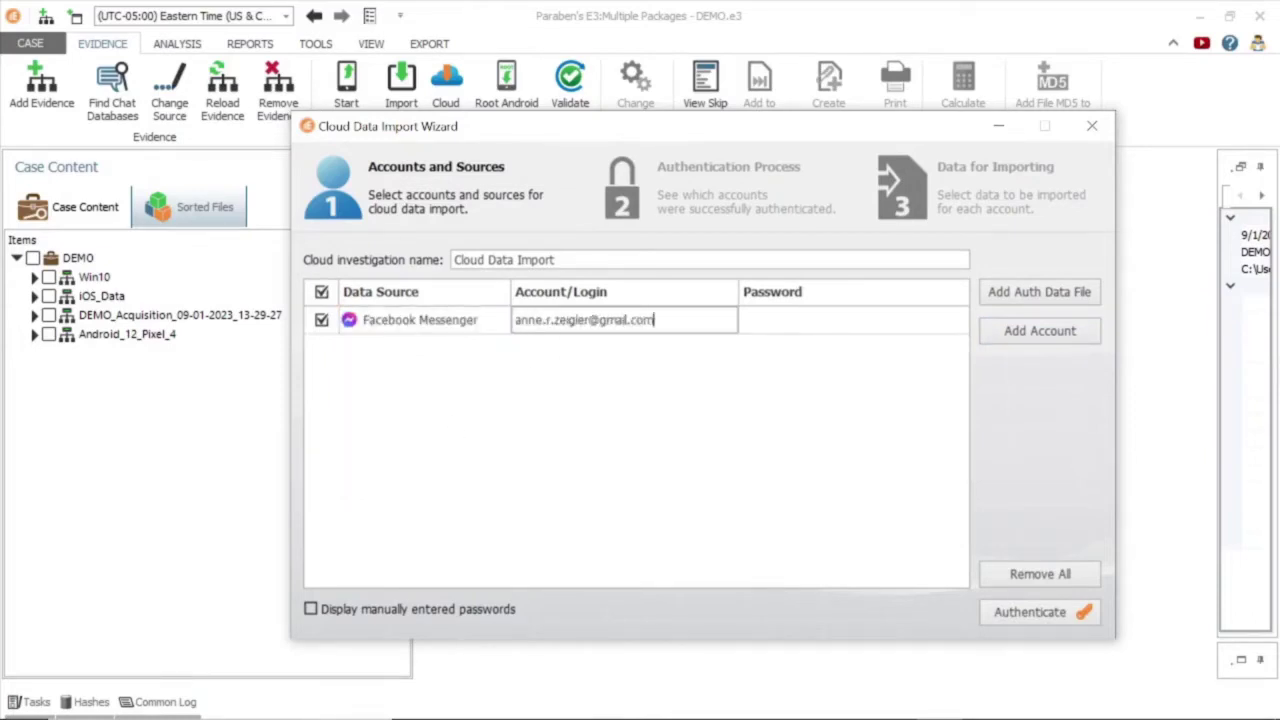
key(Tab)
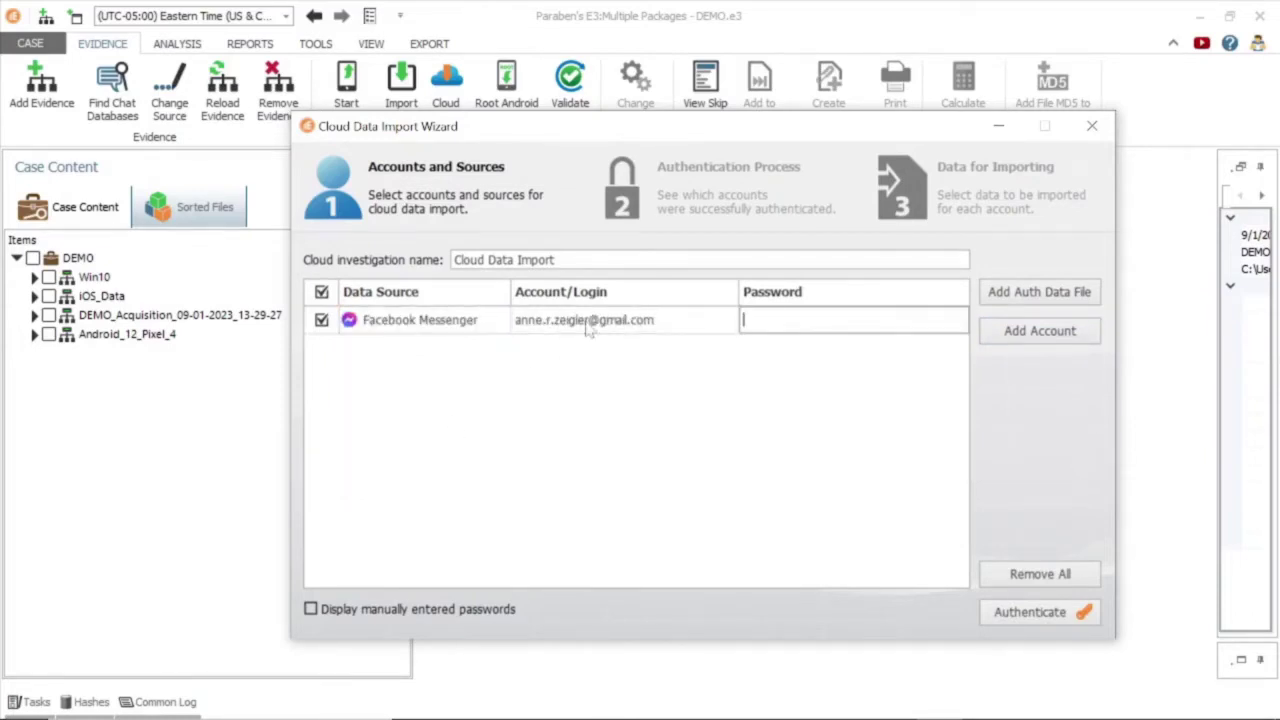
text(****)
Add a Facebook cloud account using the same login e-mail.
click(1040, 331)
click(500, 349)
click(400, 400)
click(571, 349)
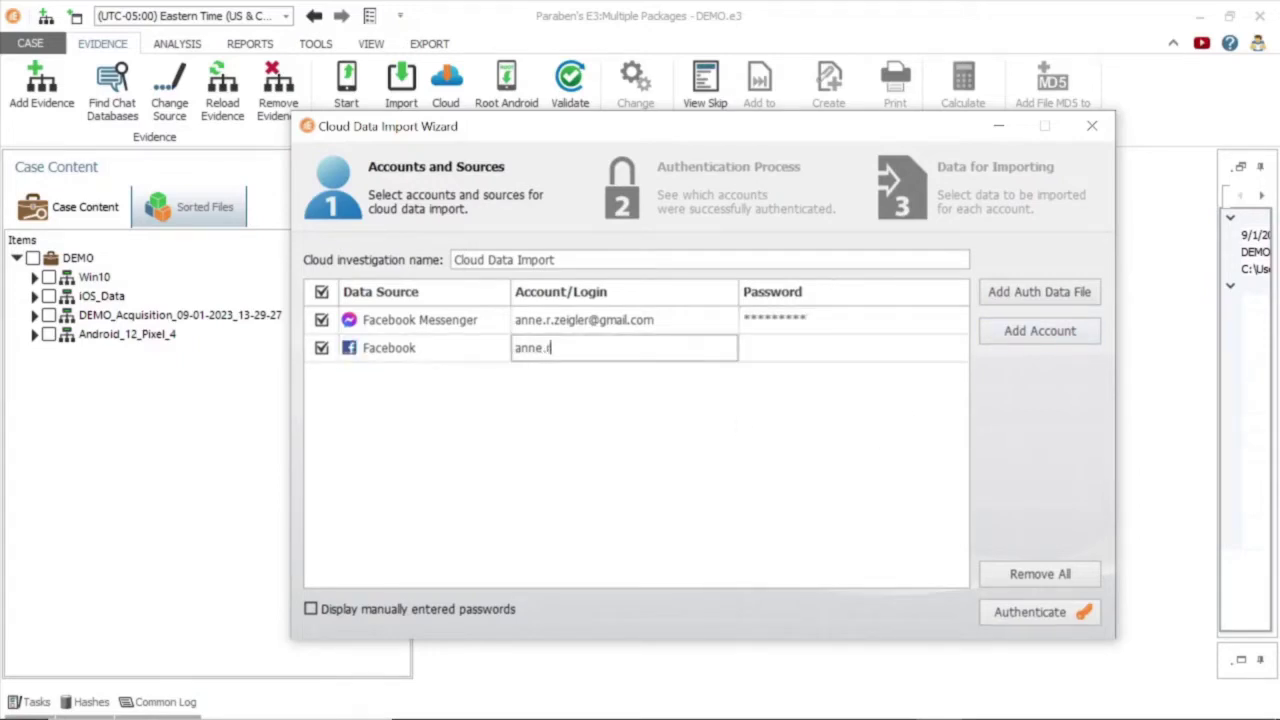
key(Tab)
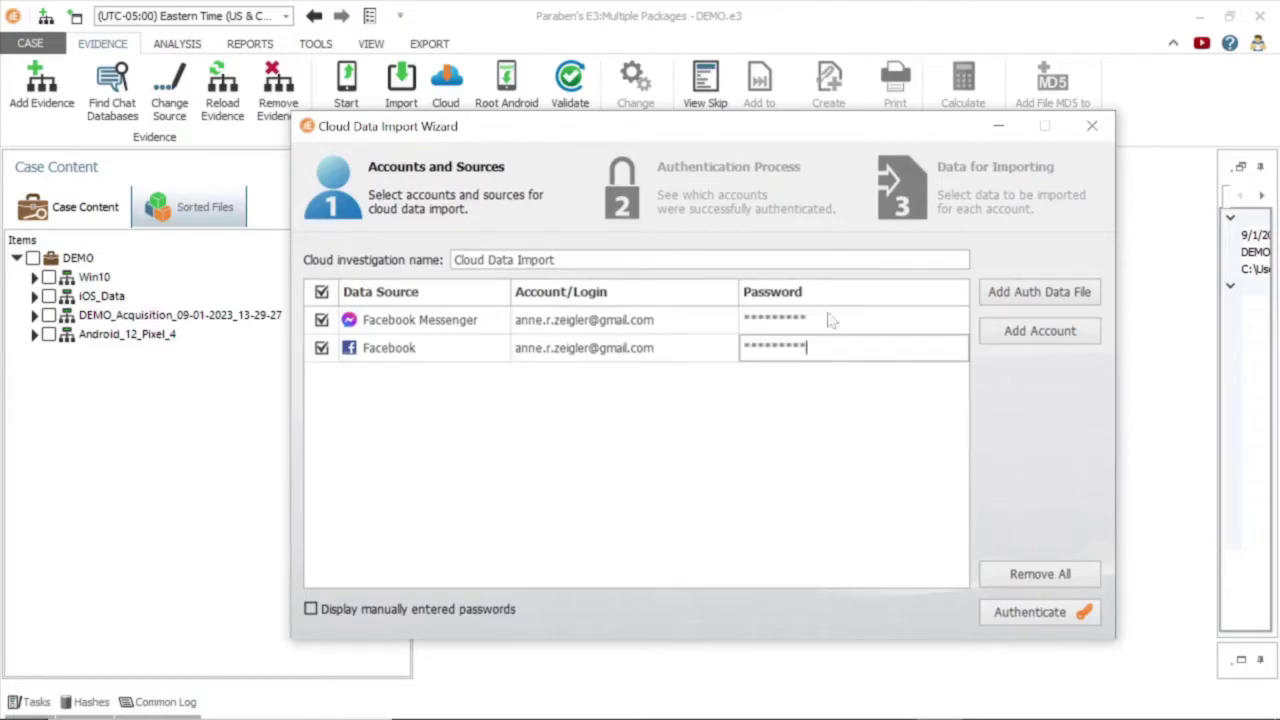
Authenticate both accounts, review their data types, and import the cloud data.
click(1020, 620)
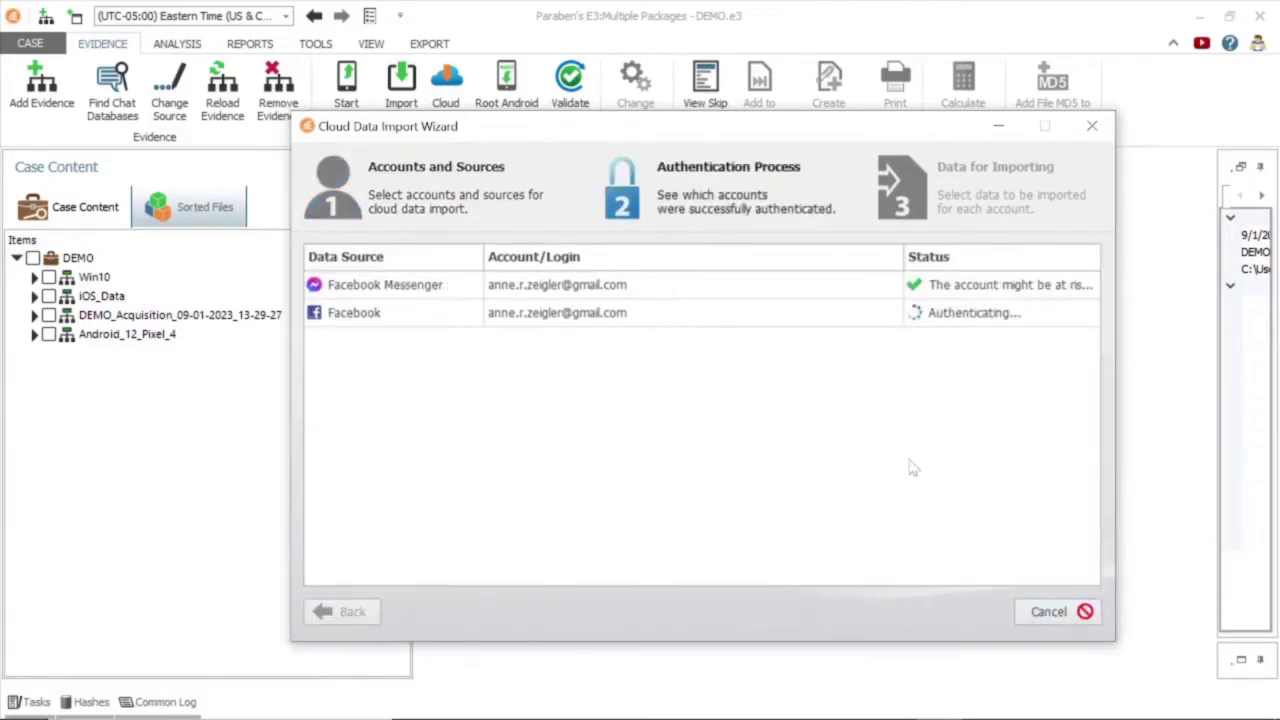
click(1052, 612)
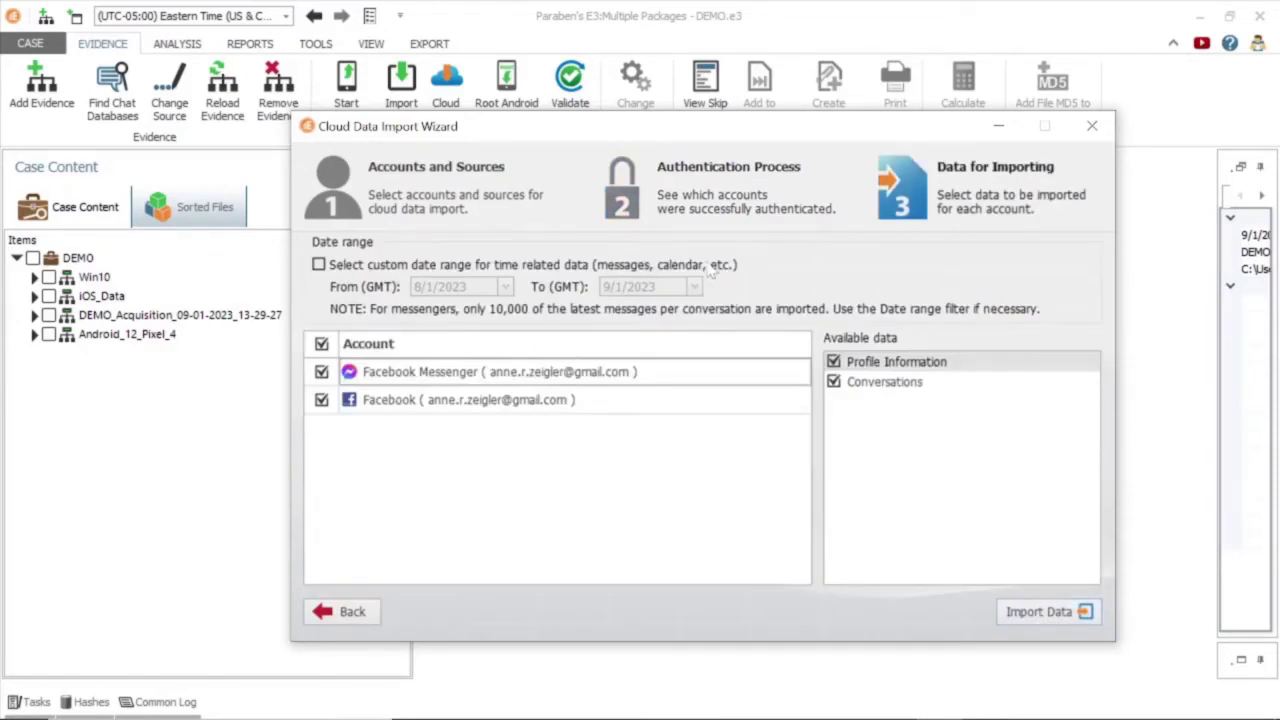
click(536, 405)
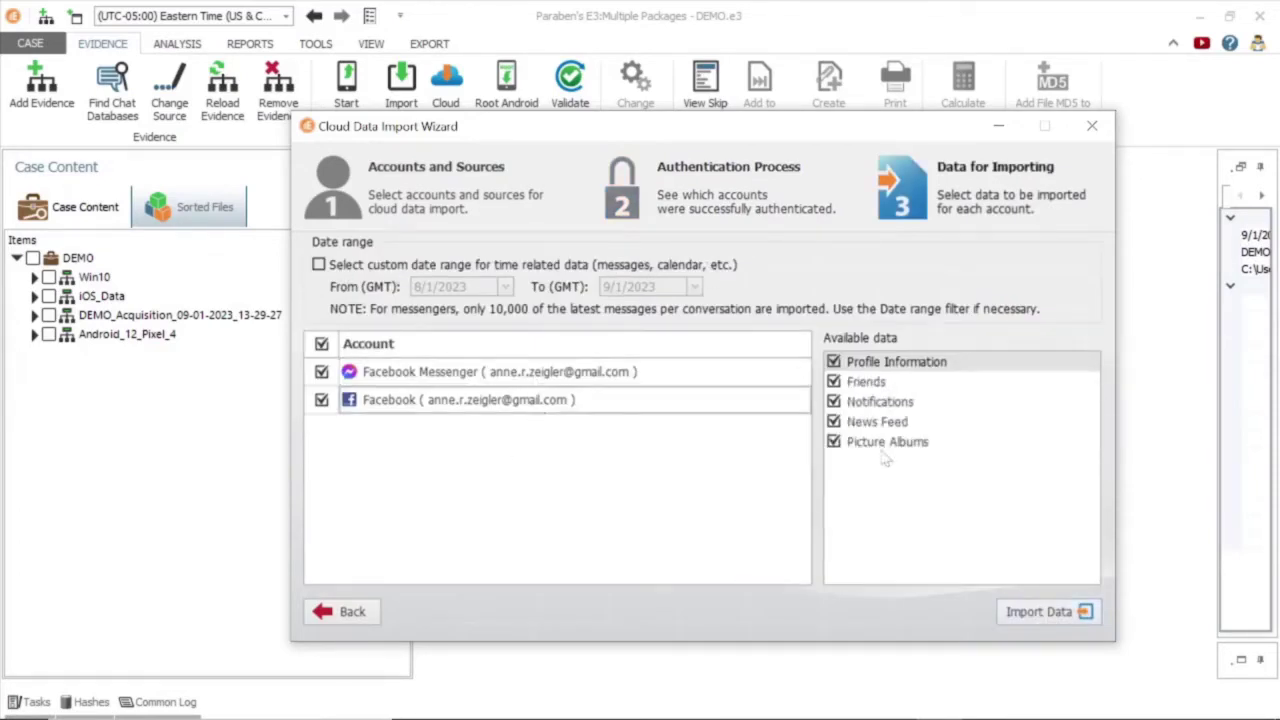
click(758, 378)
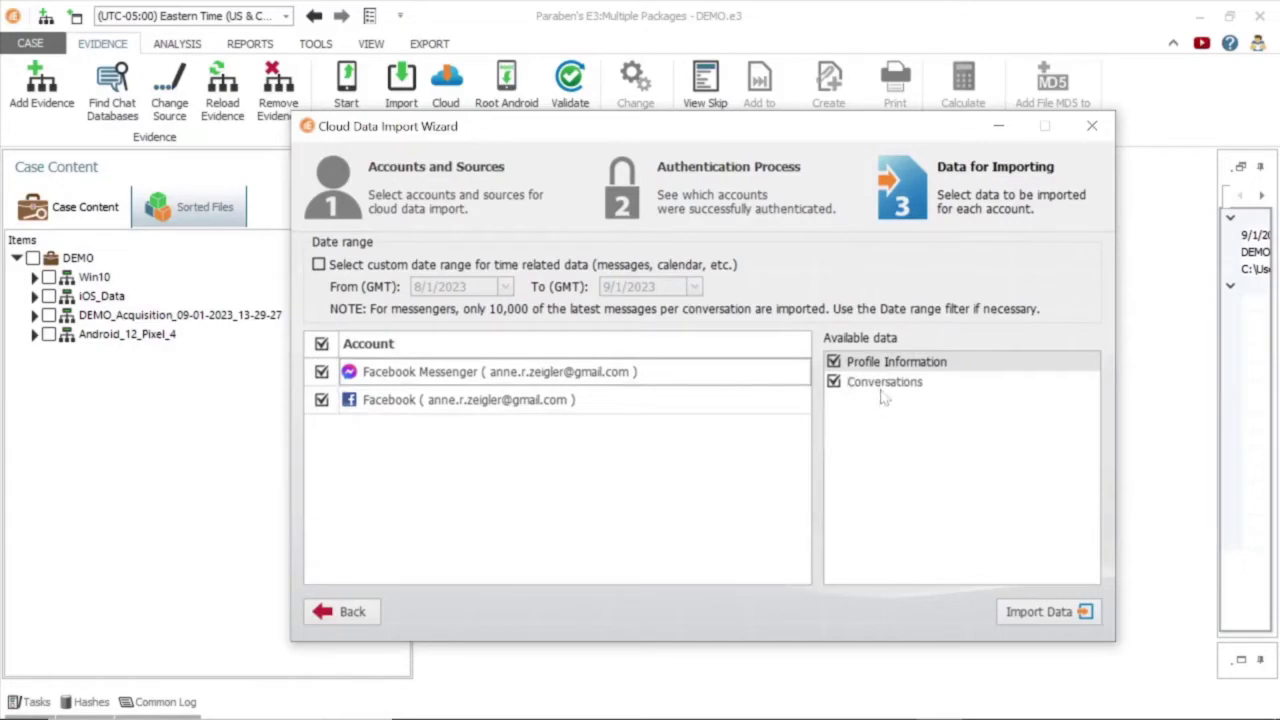
click(1026, 618)
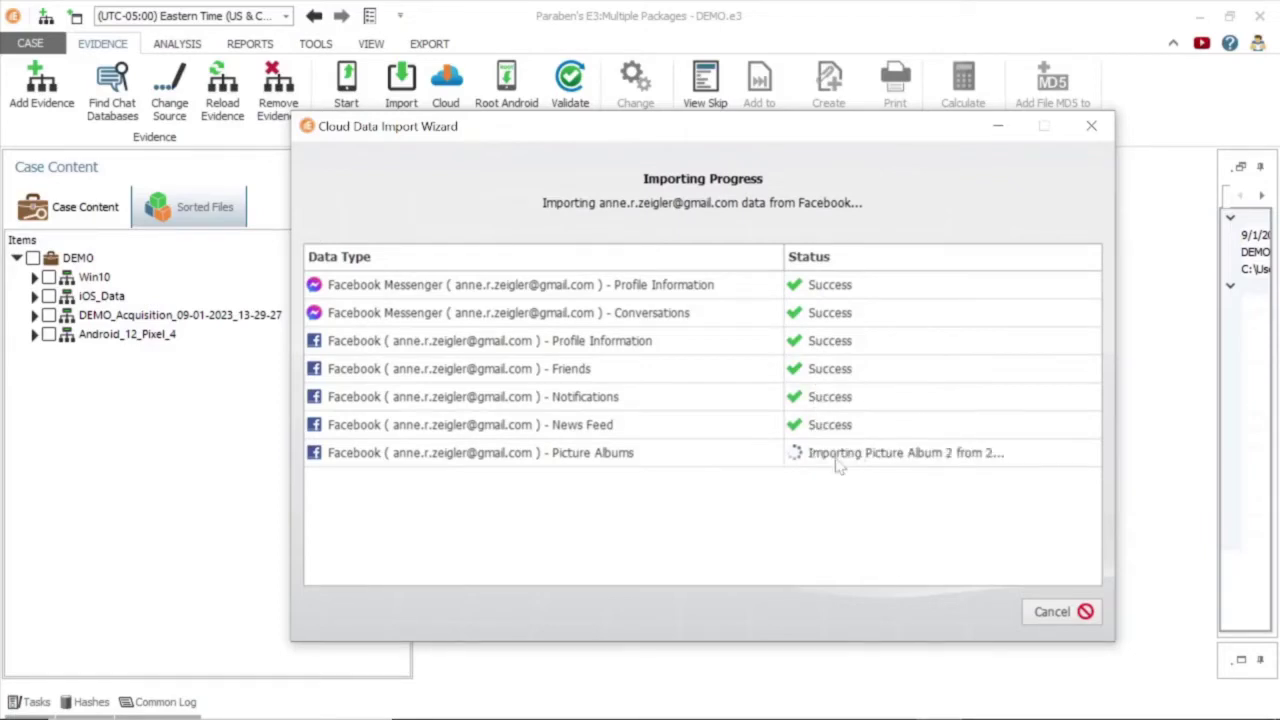
click(1060, 612)
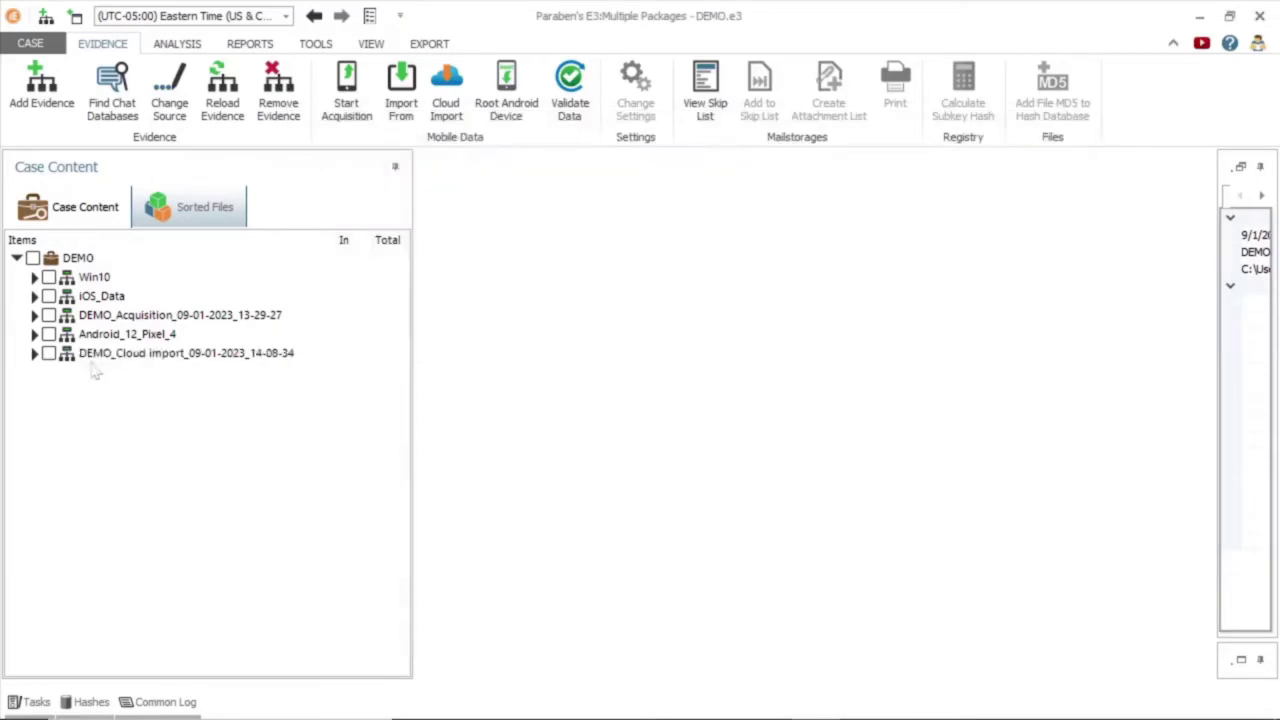
Open the imported two-person Messenger conversation and jump to its attached image.
click(34, 353)
click(104, 434)
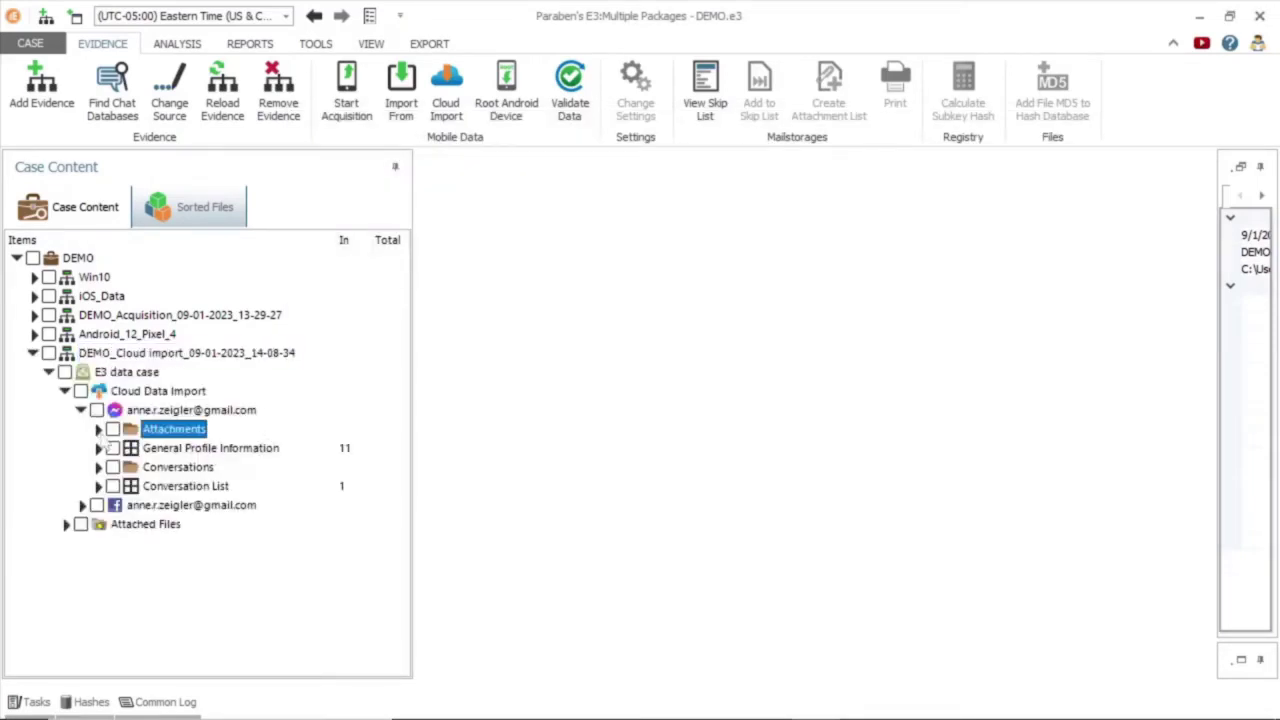
click(170, 467)
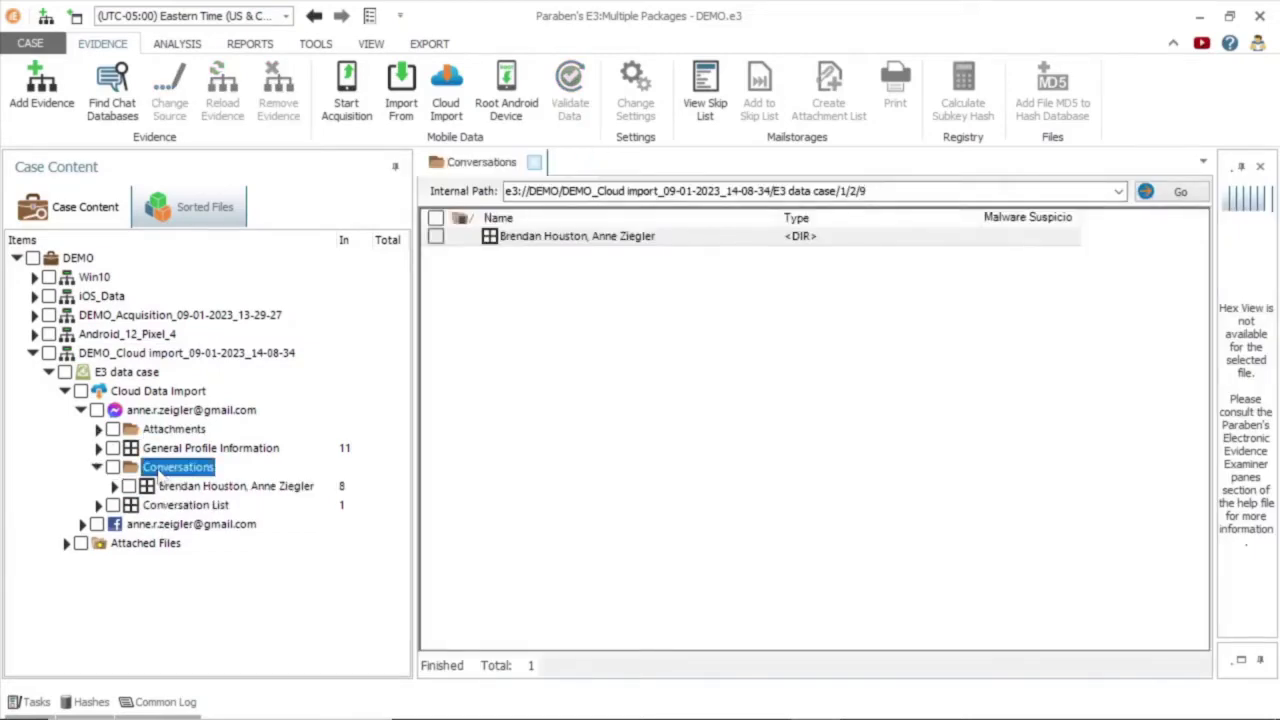
click(168, 488)
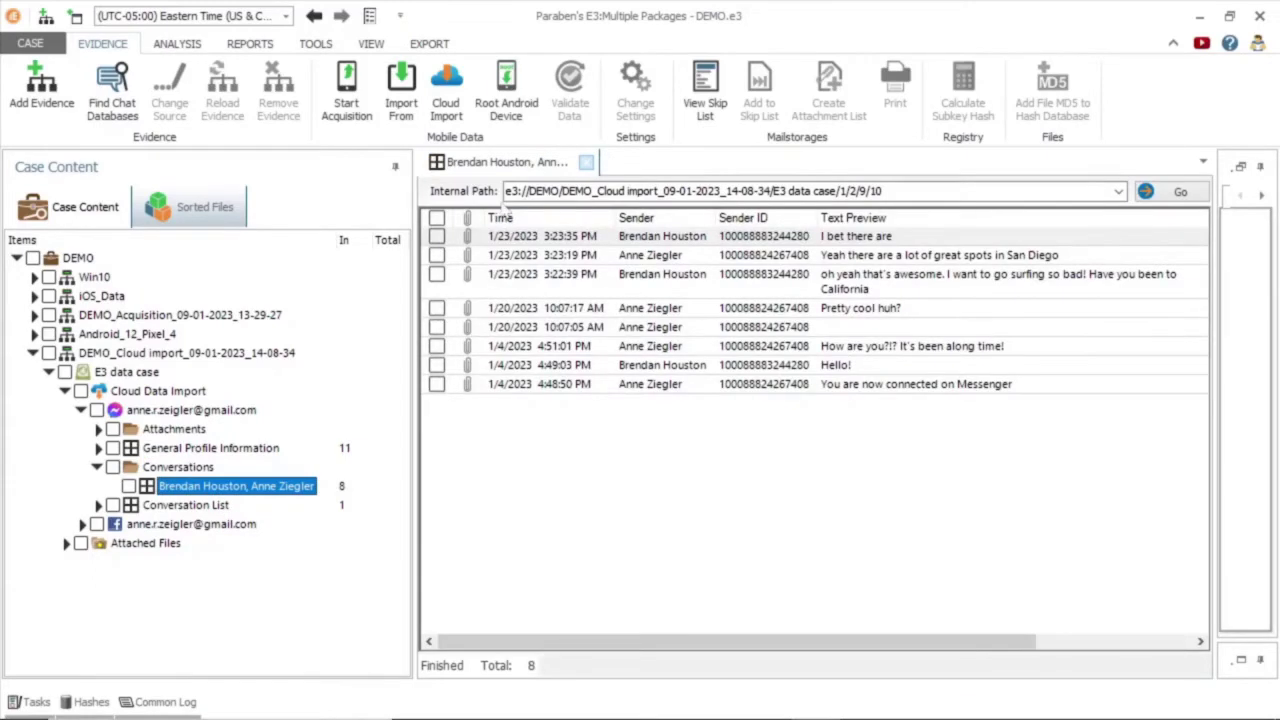
scroll(987, 528, right, 3)
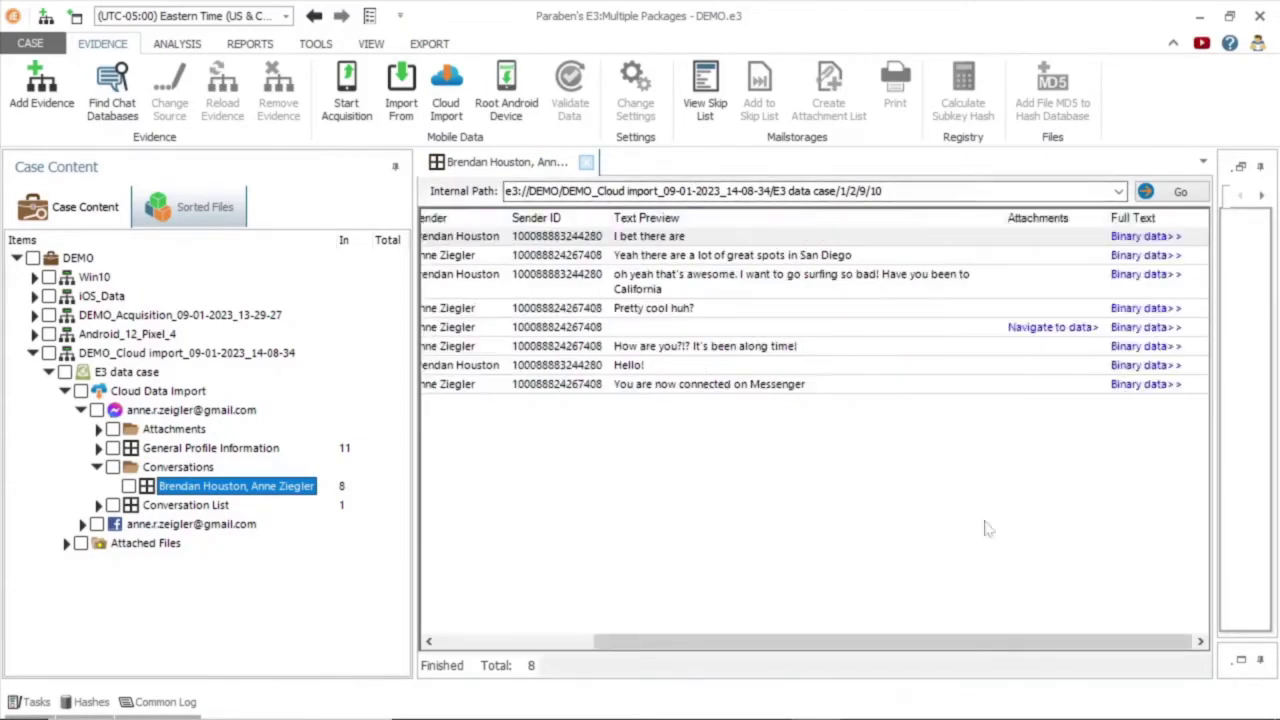
click(1053, 327)
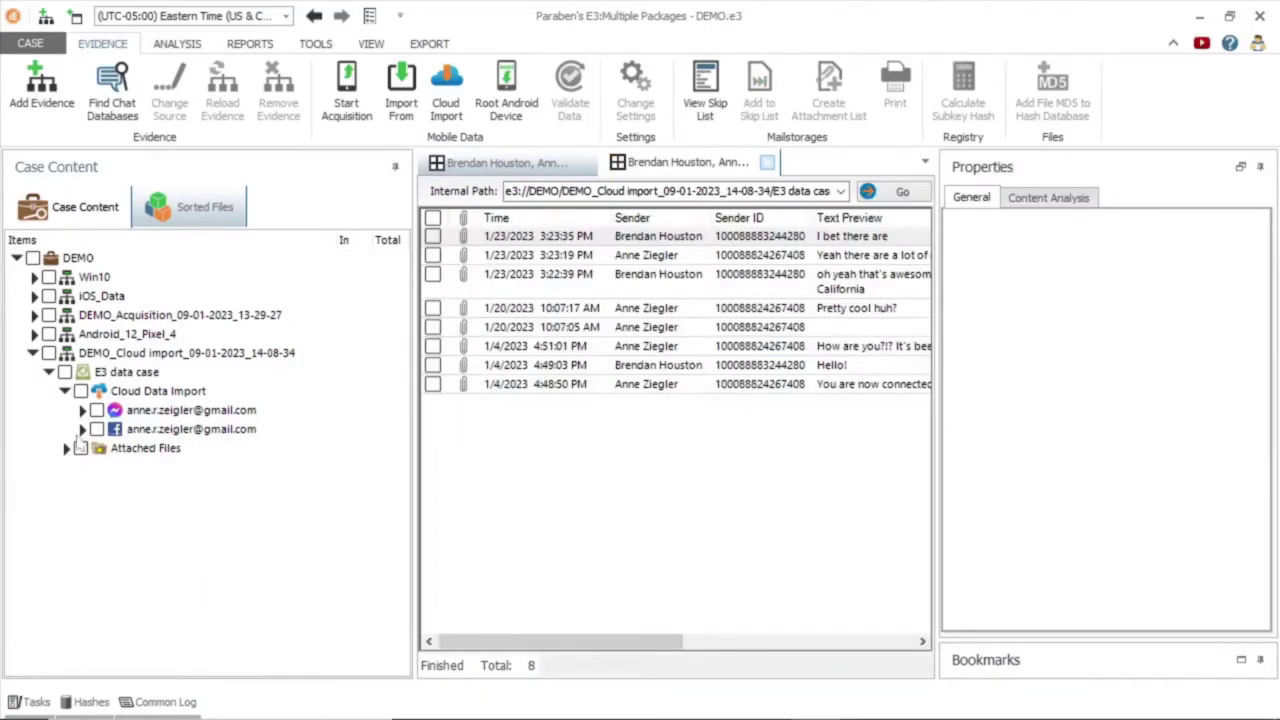
Show the Facebook News Feed posts and view the second post's details and JPEG attachment.
click(82, 429)
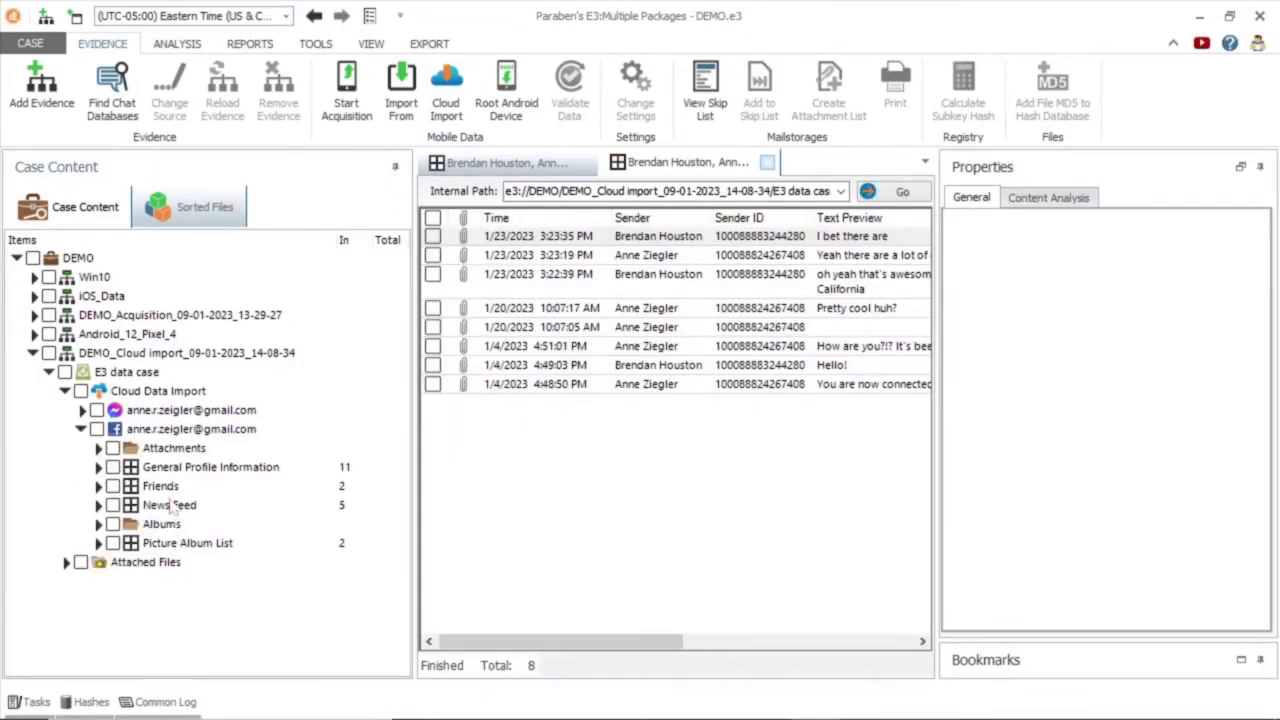
click(178, 506)
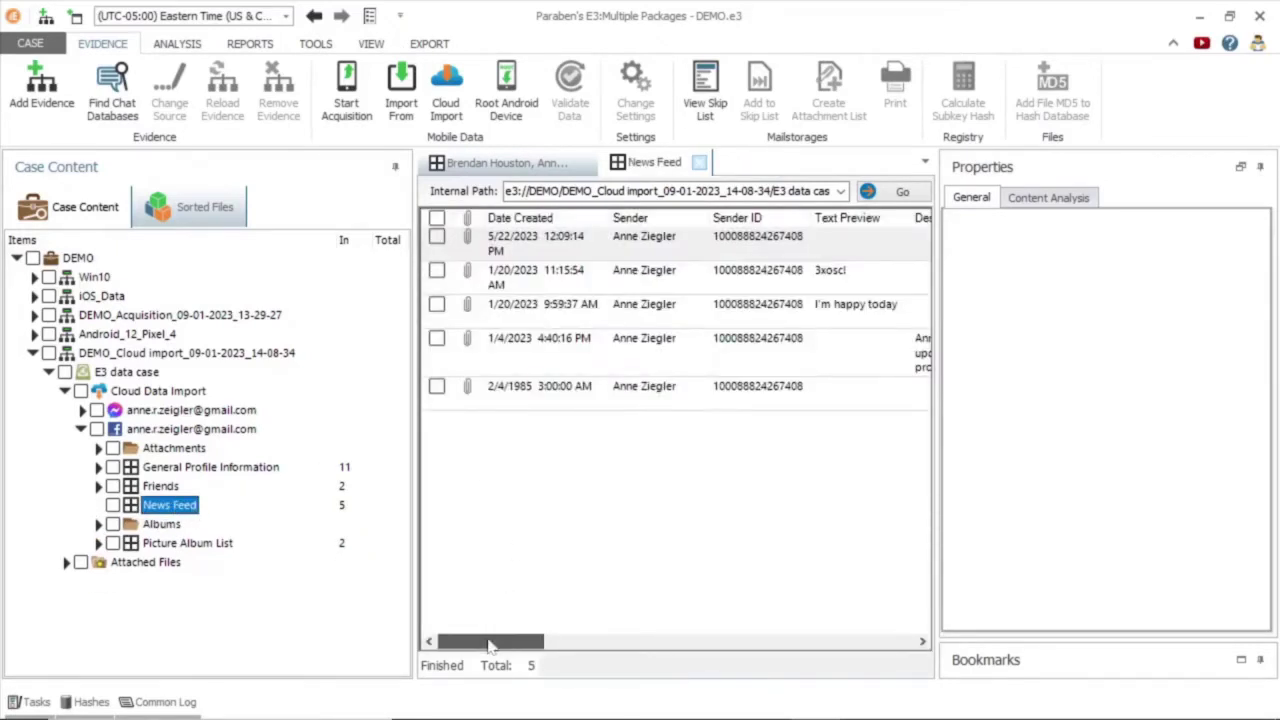
scroll(486, 643, right, 3)
scroll(477, 625, left, 3)
drag(533, 642, 597, 534)
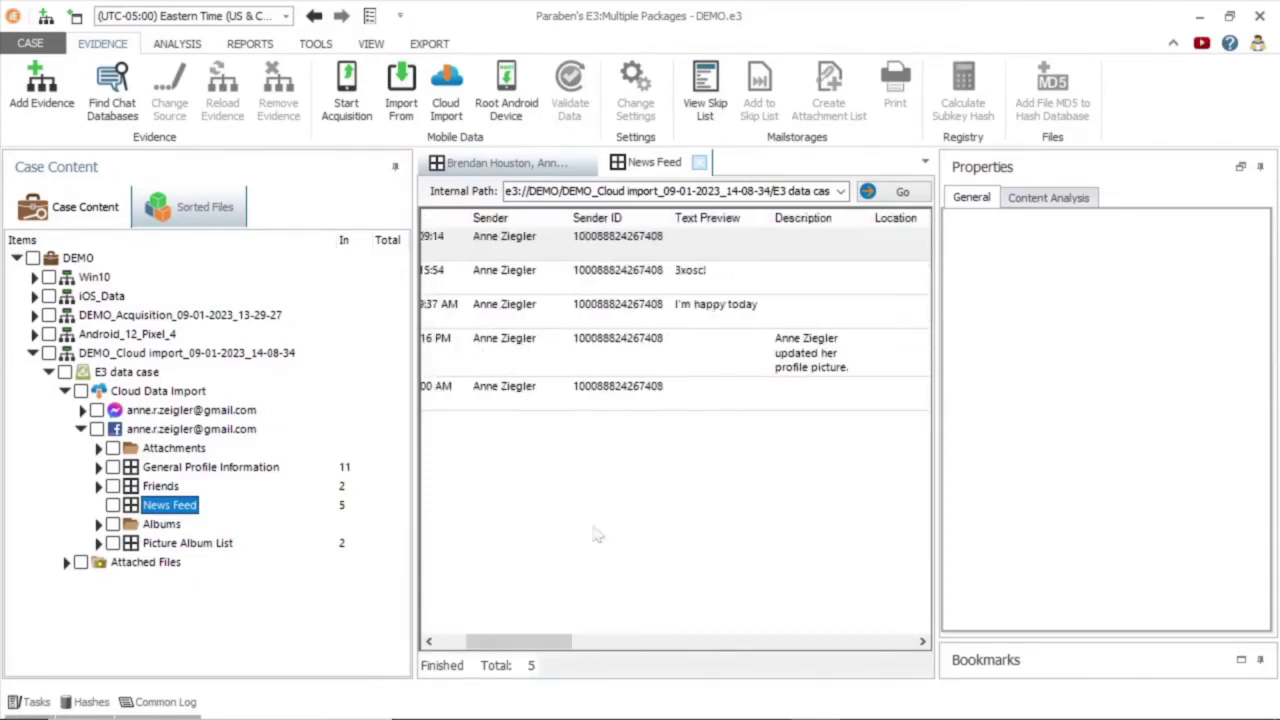
click(758, 280)
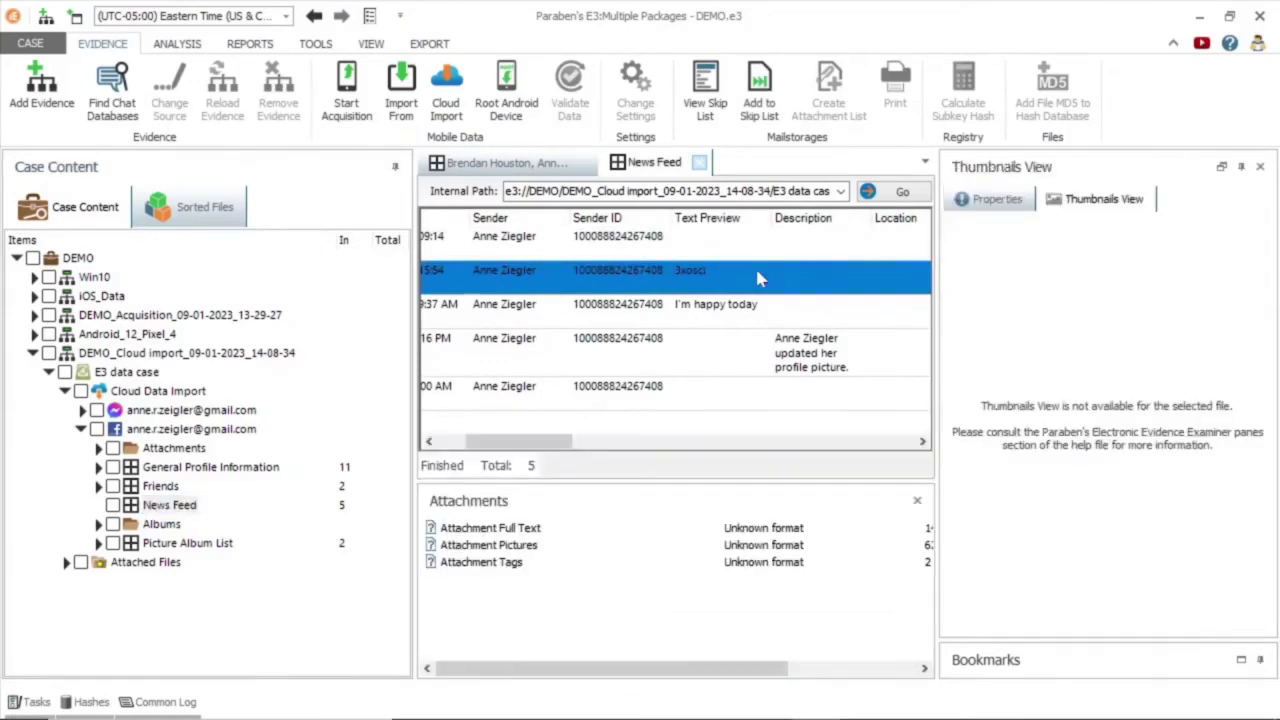
click(995, 199)
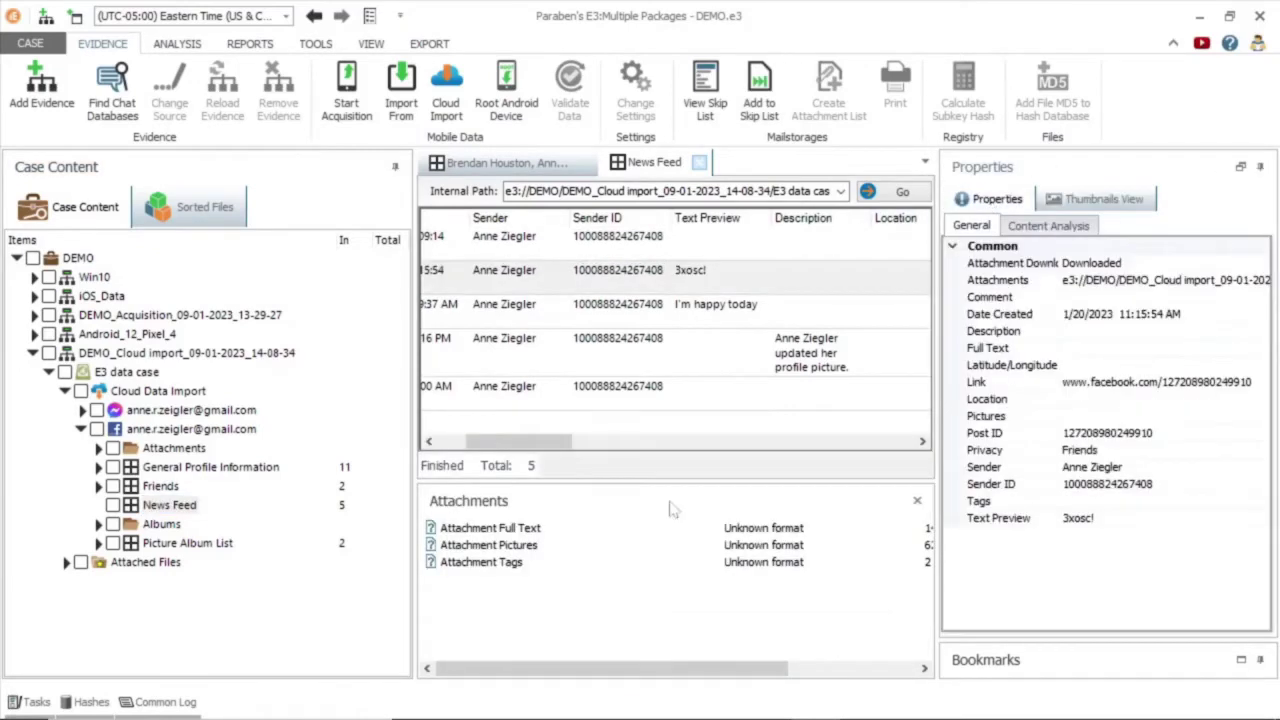
drag(558, 450, 600, 443)
double_click(488, 545)
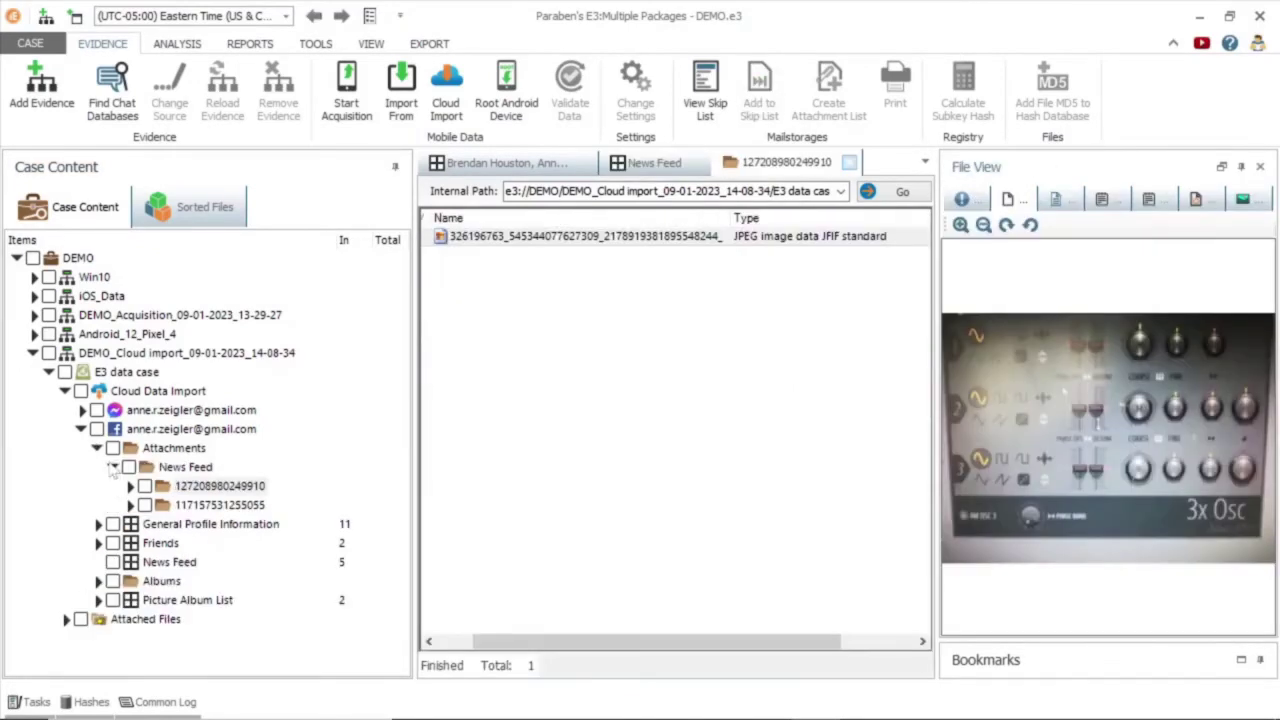
Open the Facebook Friends list, then expand the iOS_Data device folders.
click(158, 549)
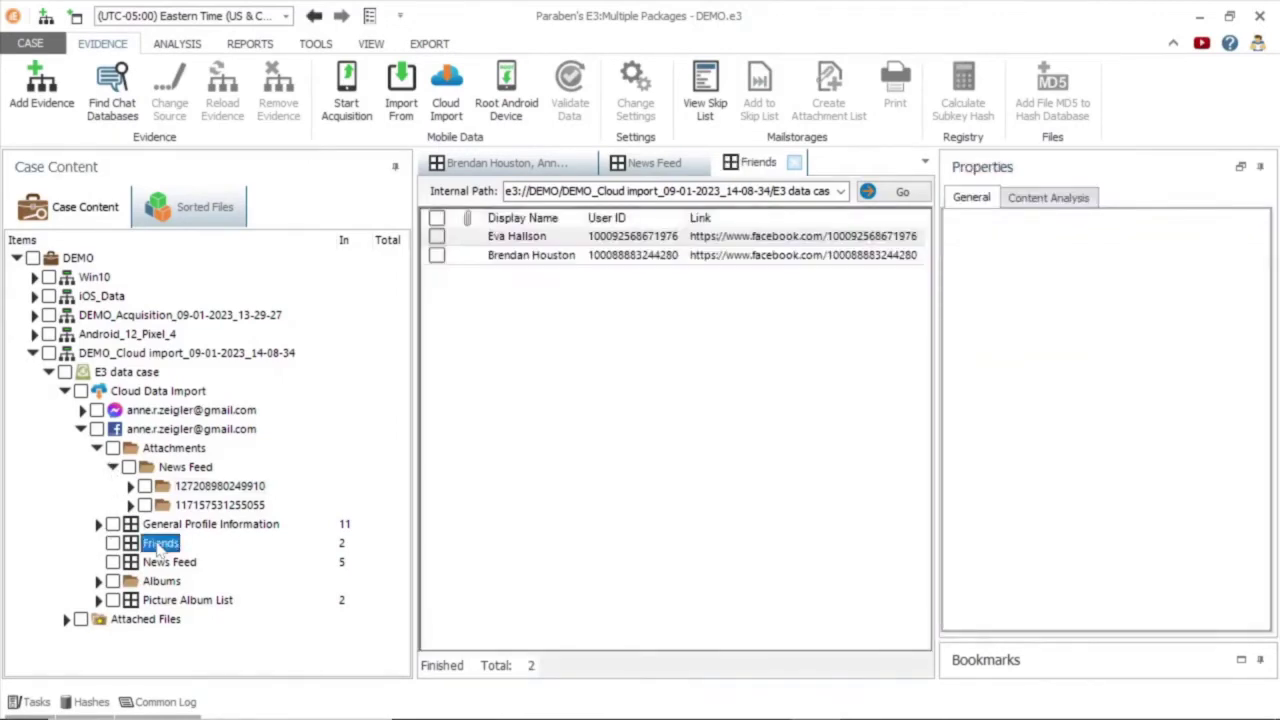
click(33, 353)
click(33, 296)
click(67, 336)
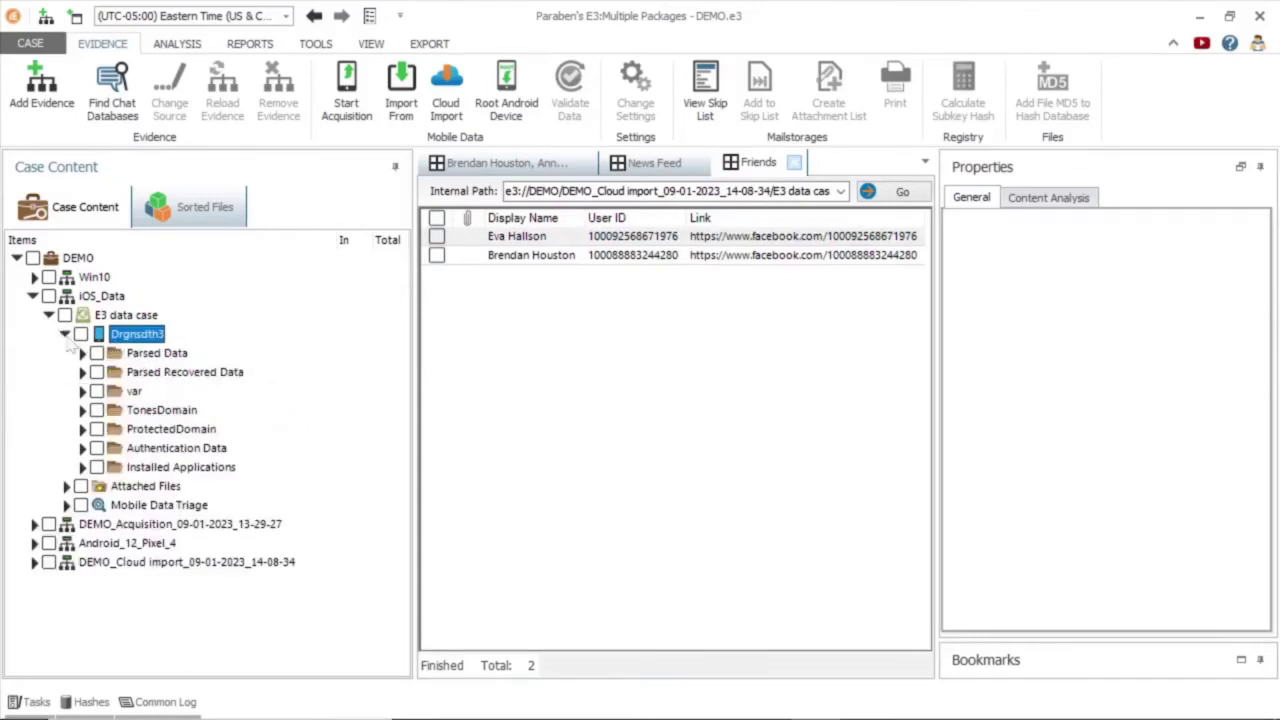
Export Auth_Data_Drgnsdth3.bin from Parsed Data > Authentication Data to the Demo Data folder.
click(83, 353)
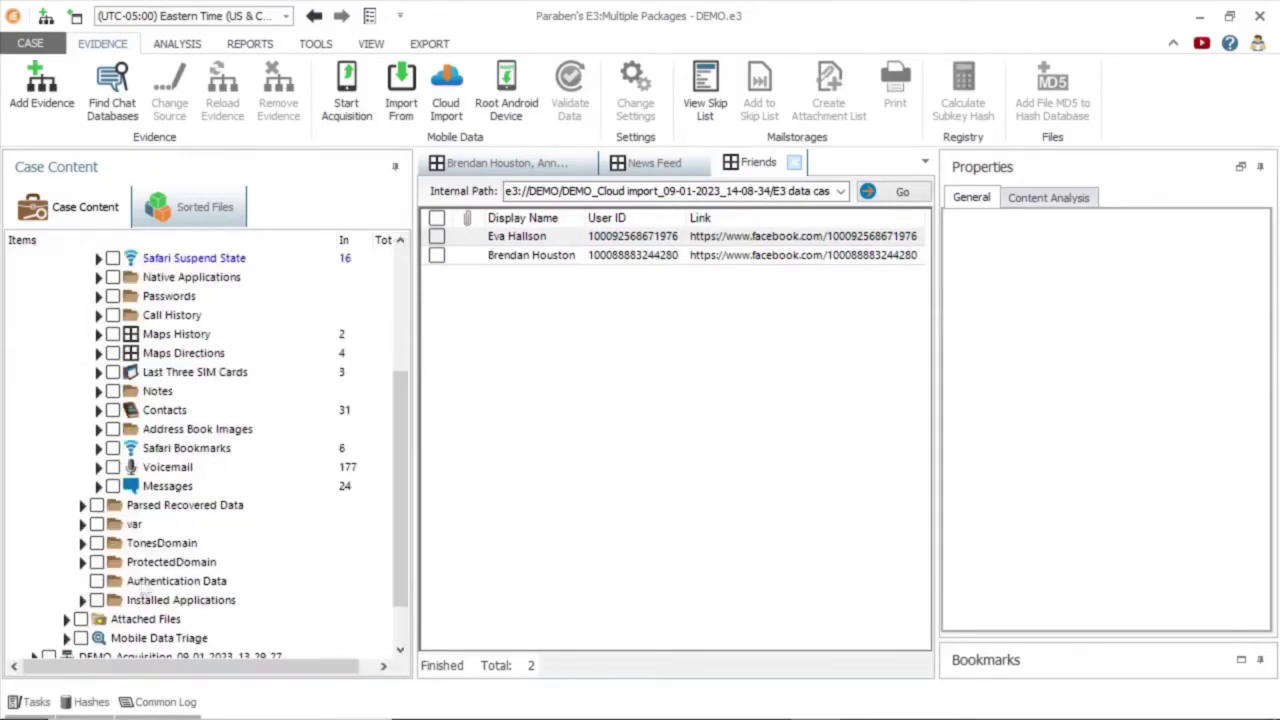
click(146, 584)
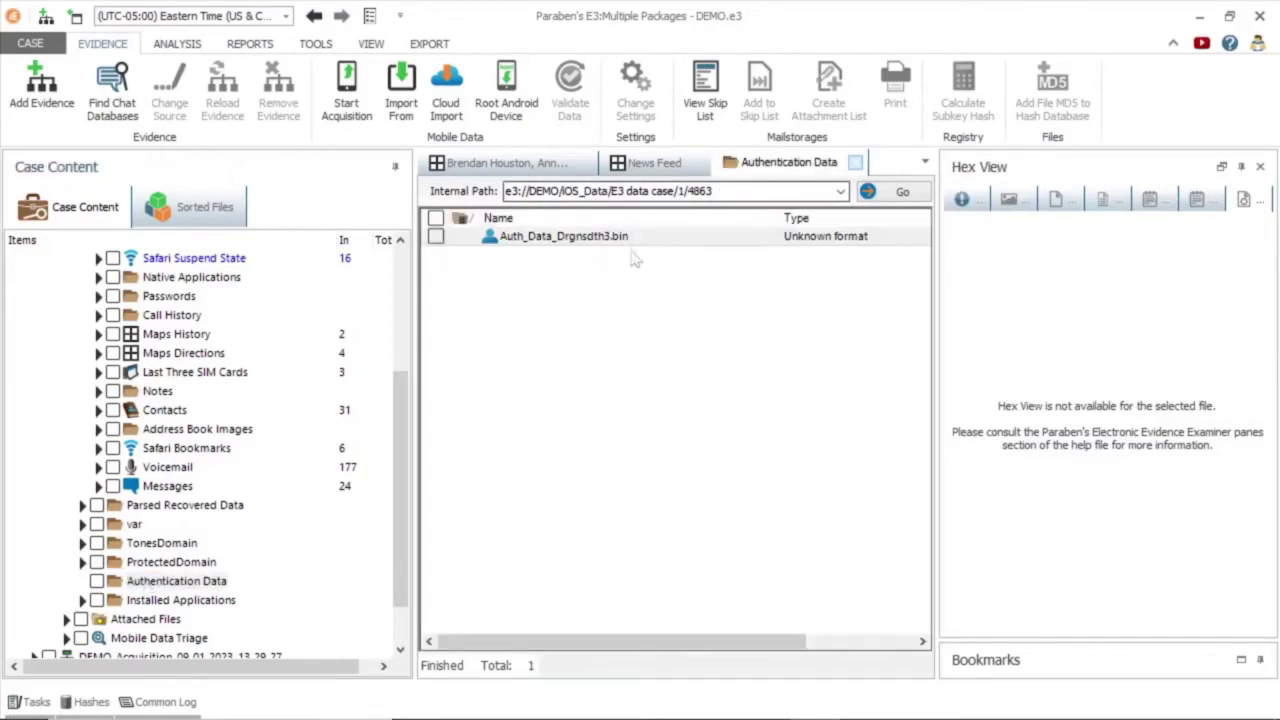
click(625, 243)
right_click(625, 243)
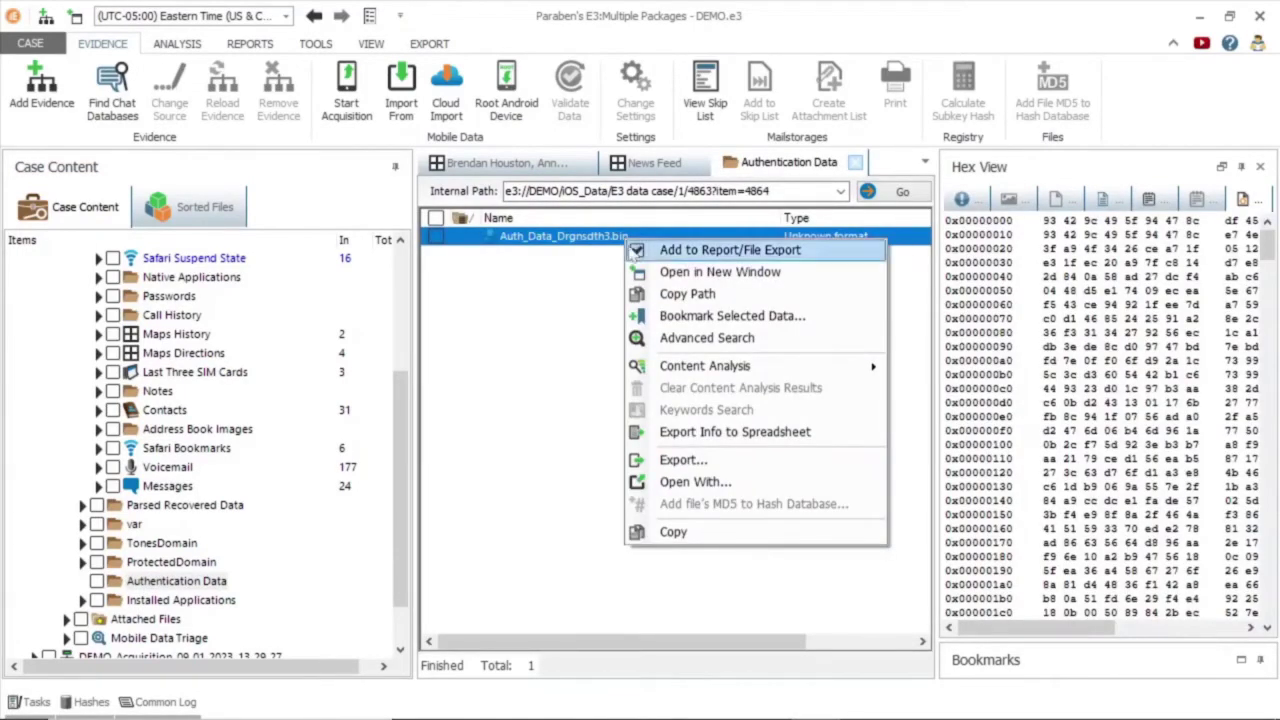
click(683, 460)
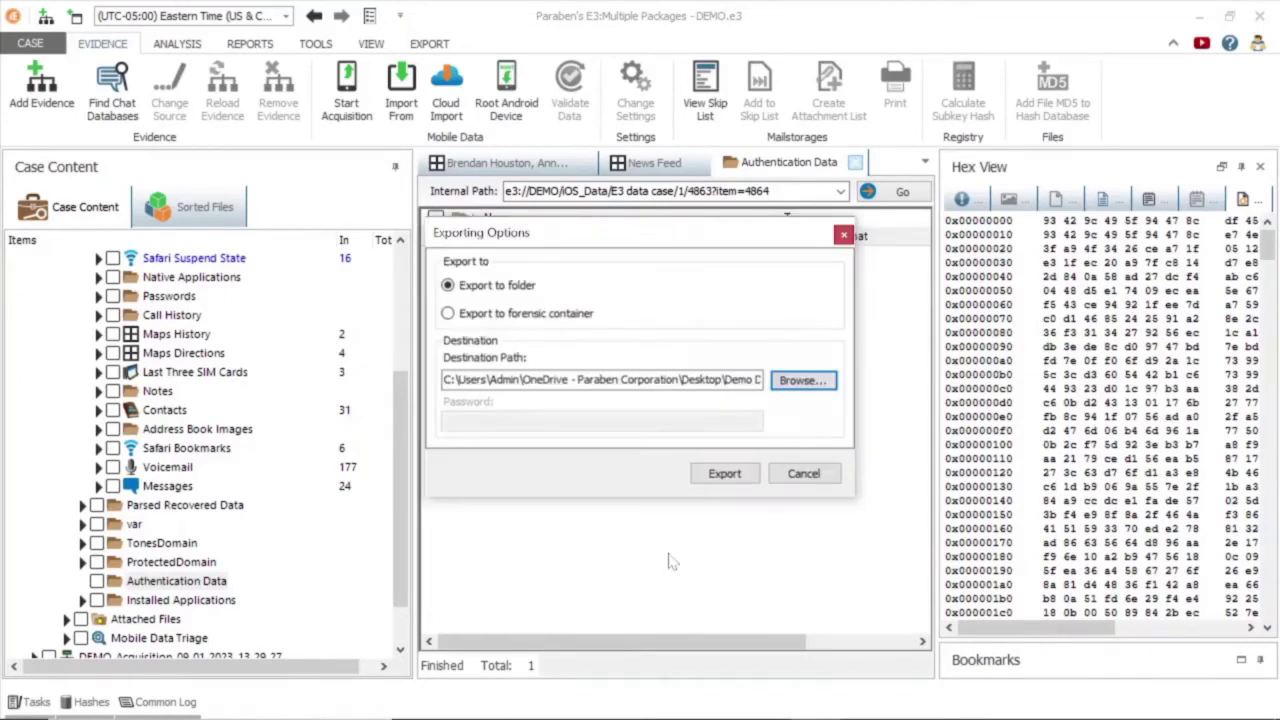
click(721, 474)
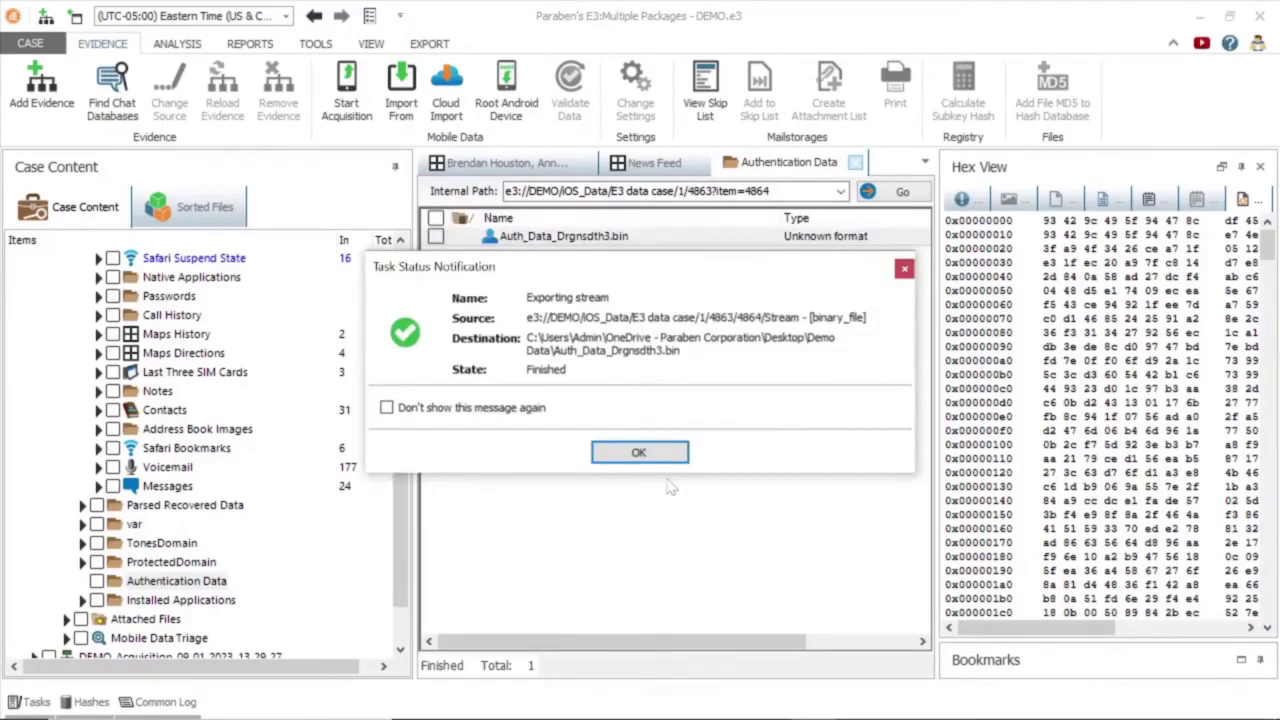
click(664, 455)
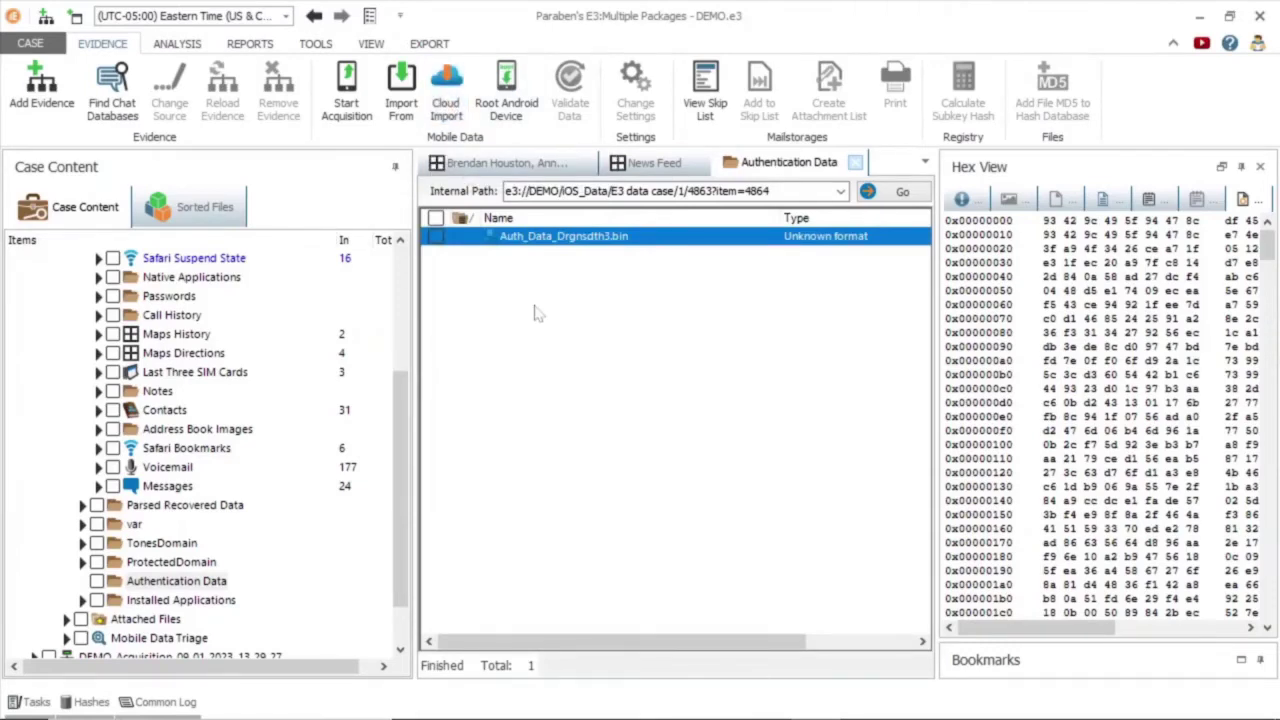
Import the Amazon Alexa User Info and Activities using the .bin auth file from Desktop\Demo Data.
click(971, 320)
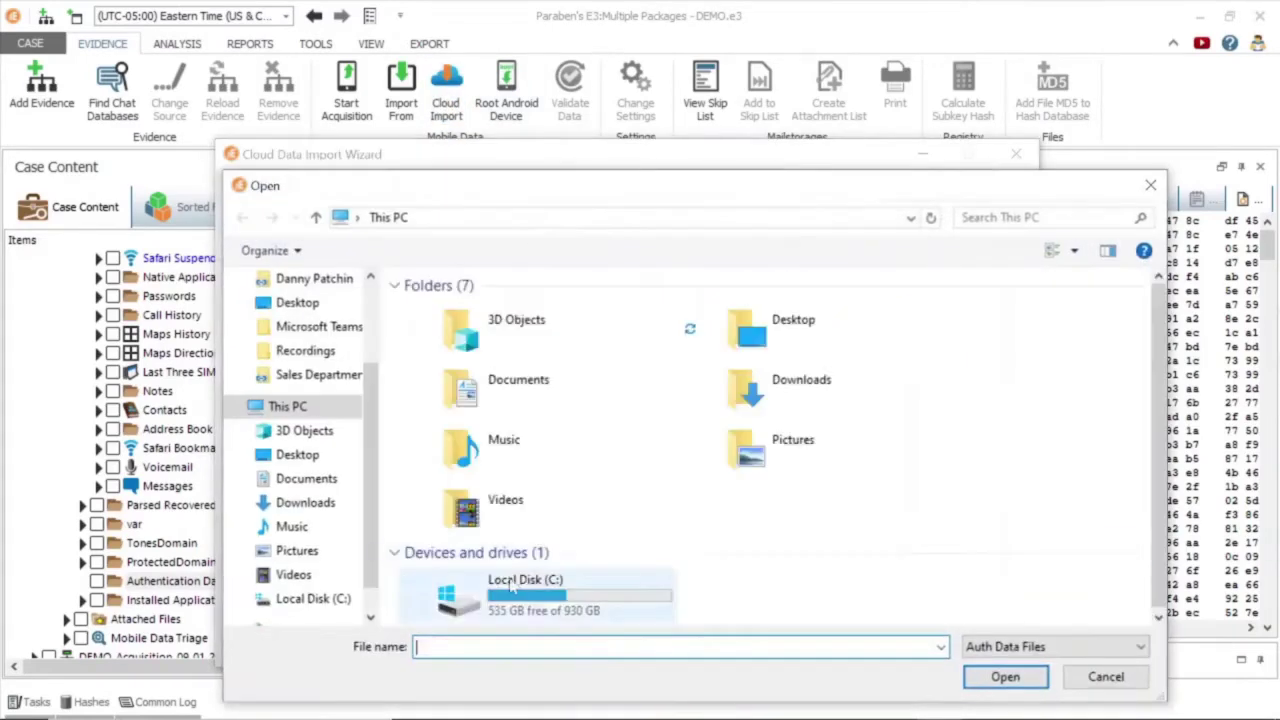
click(297, 454)
double_click(450, 308)
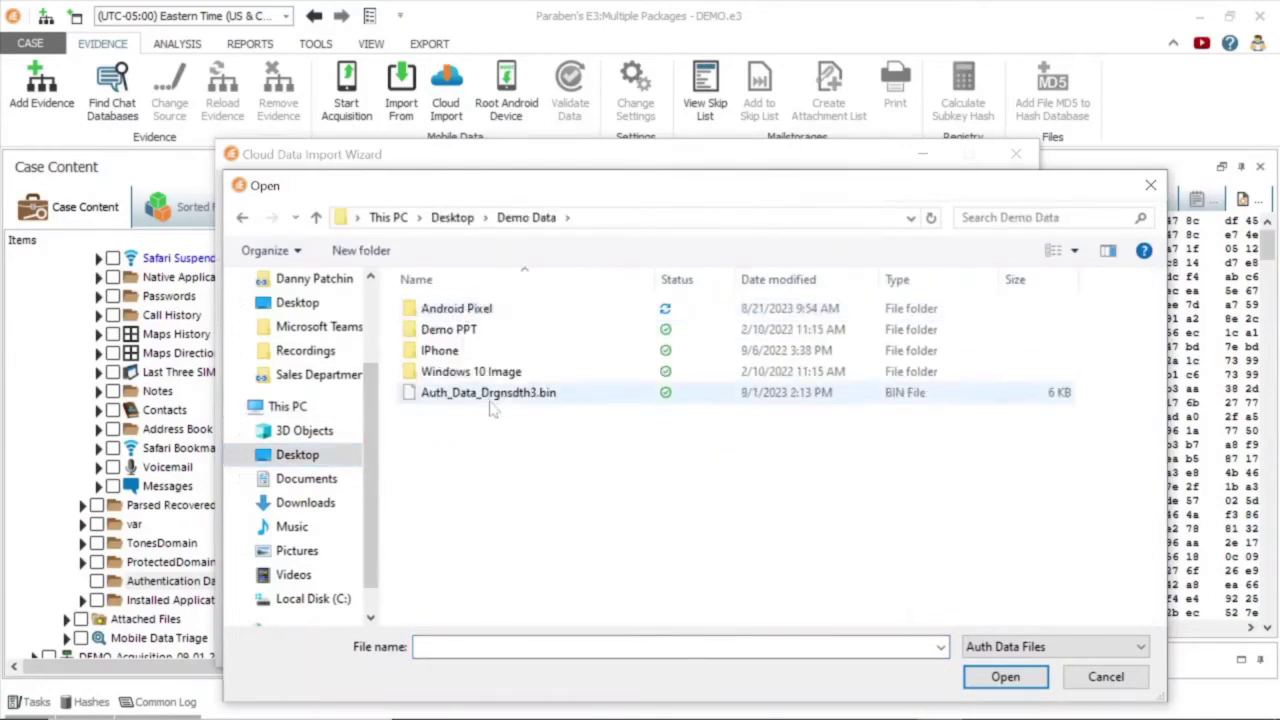
double_click(460, 389)
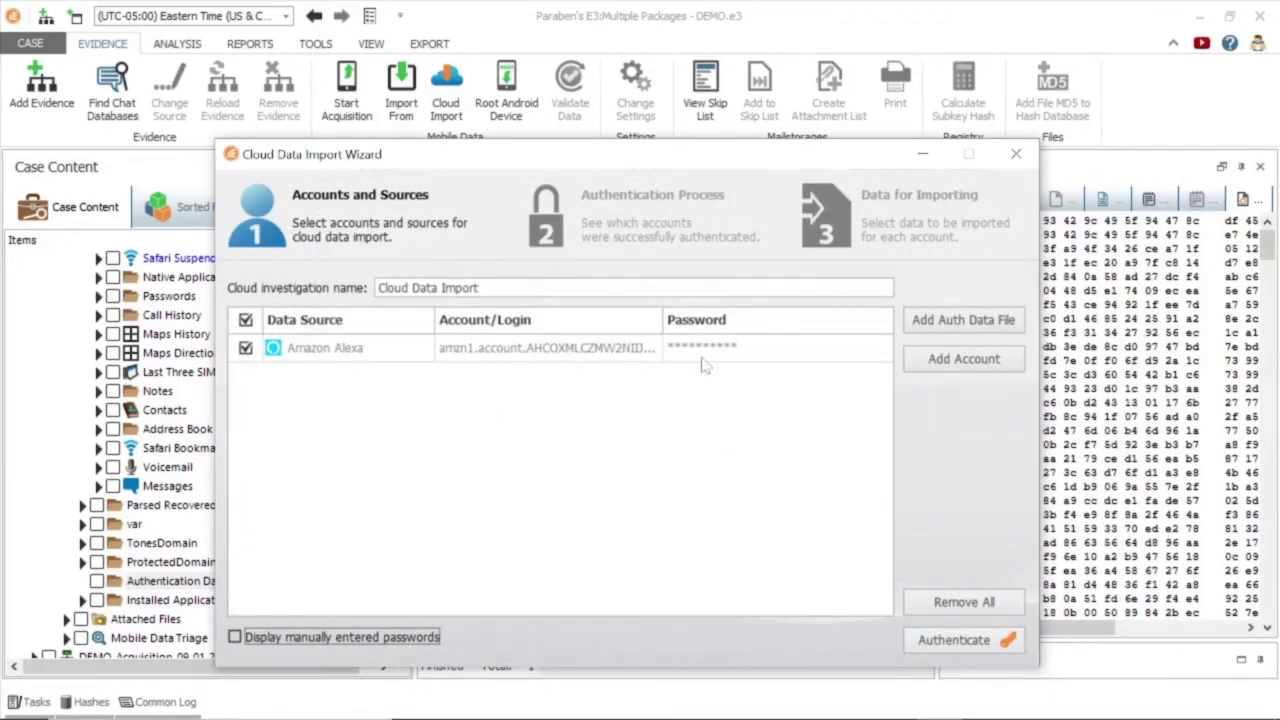
click(927, 645)
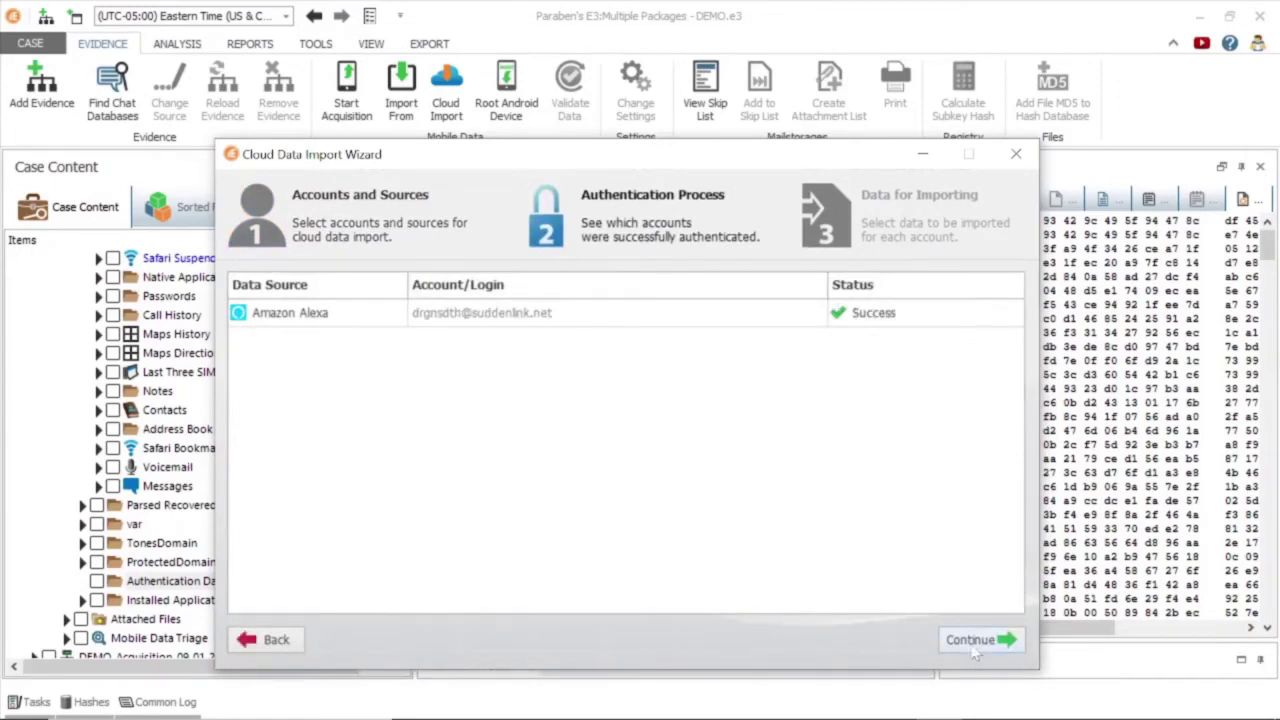
click(975, 645)
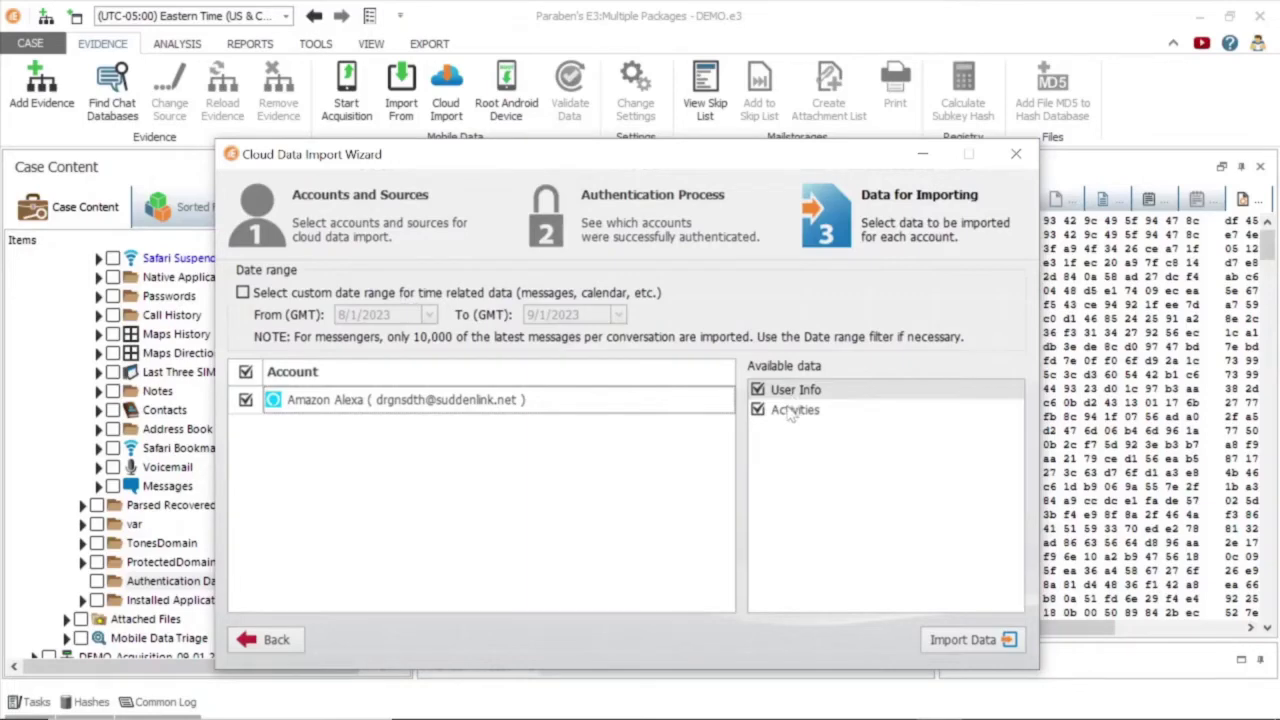
click(962, 640)
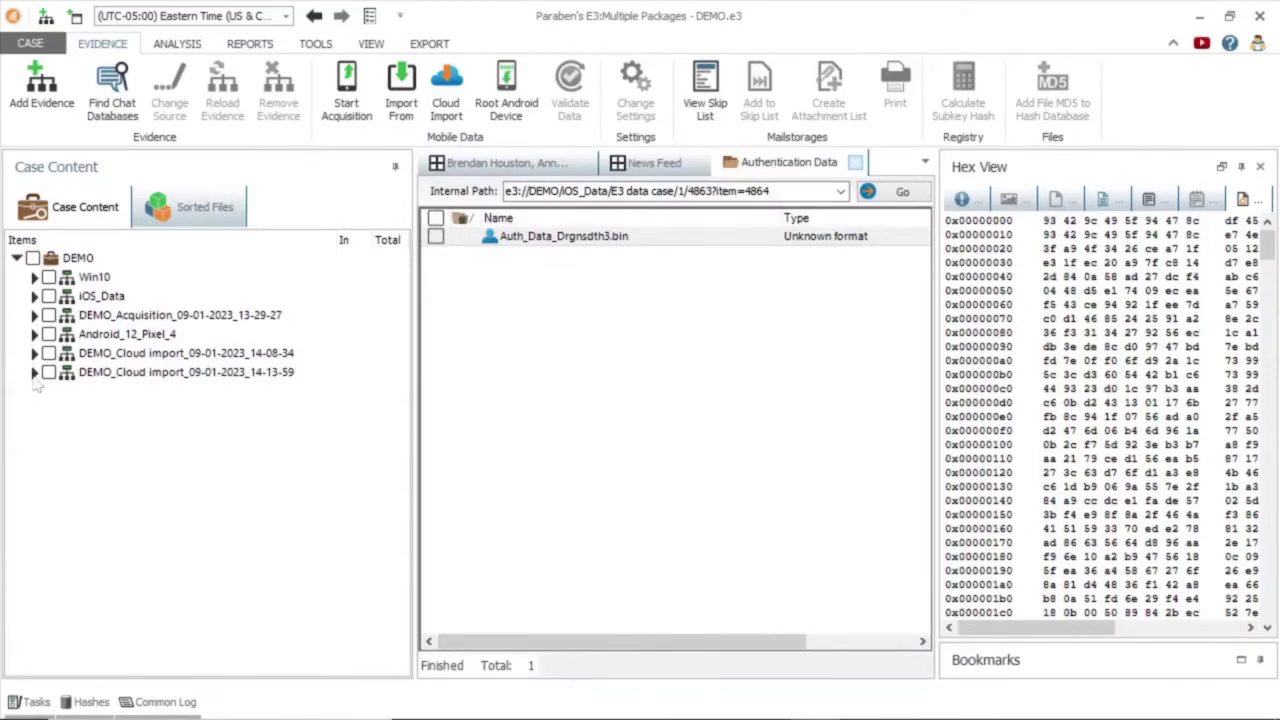
Expand the new Alexa cloud import and browse its Activities list.
click(34, 372)
click(163, 467)
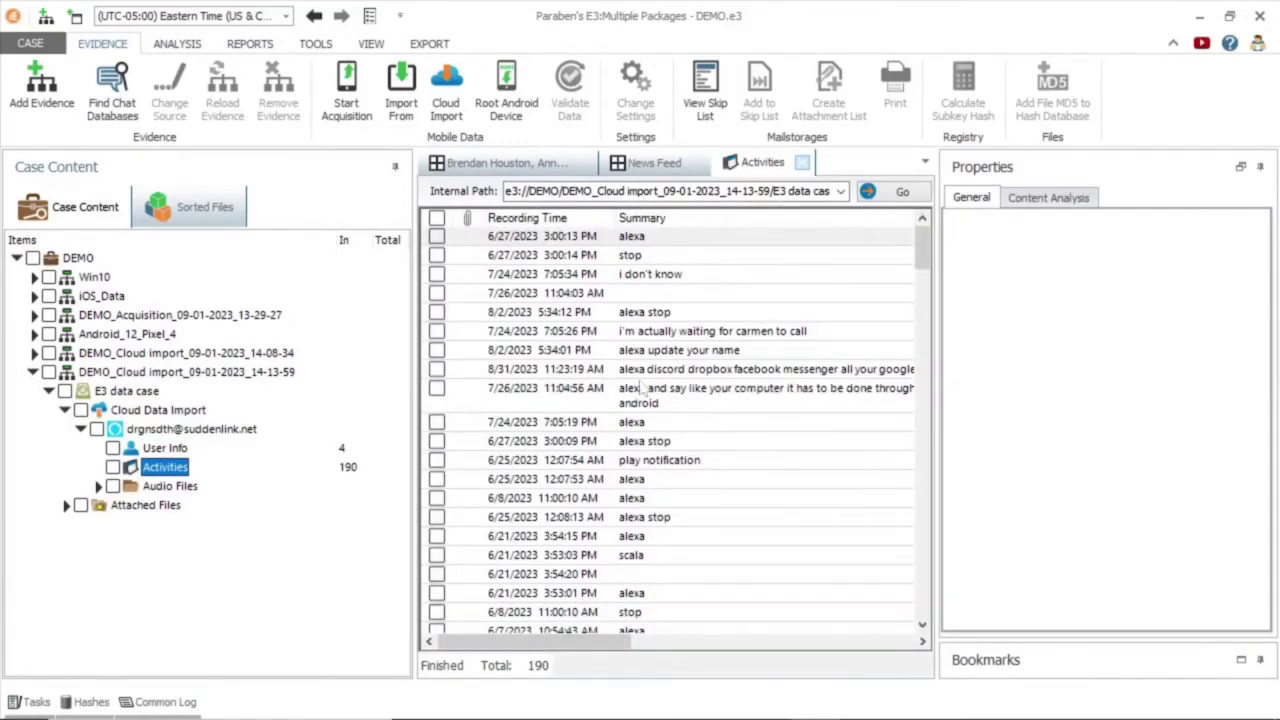
drag(626, 643, 555, 590)
drag(545, 642, 695, 645)
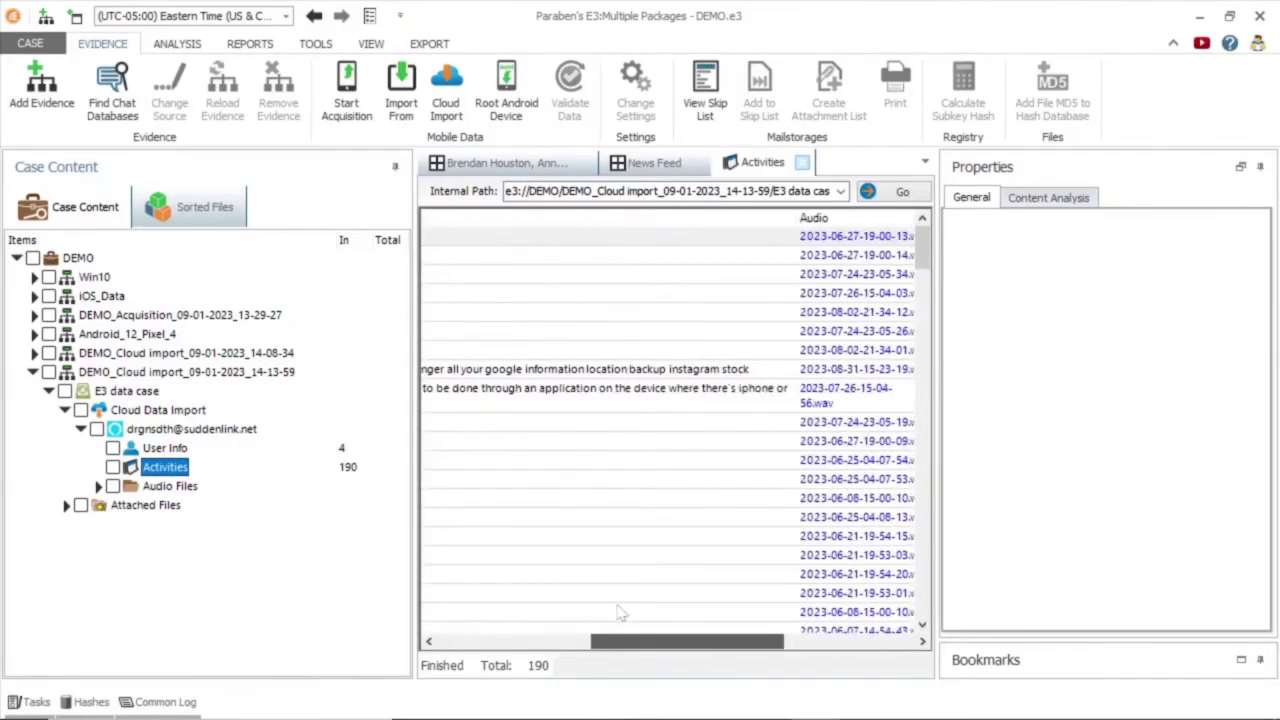
Play an activity recording in Groove Music, then open the Audio Files folder of 183 WAVs.
click(845, 408)
right_click(246, 506)
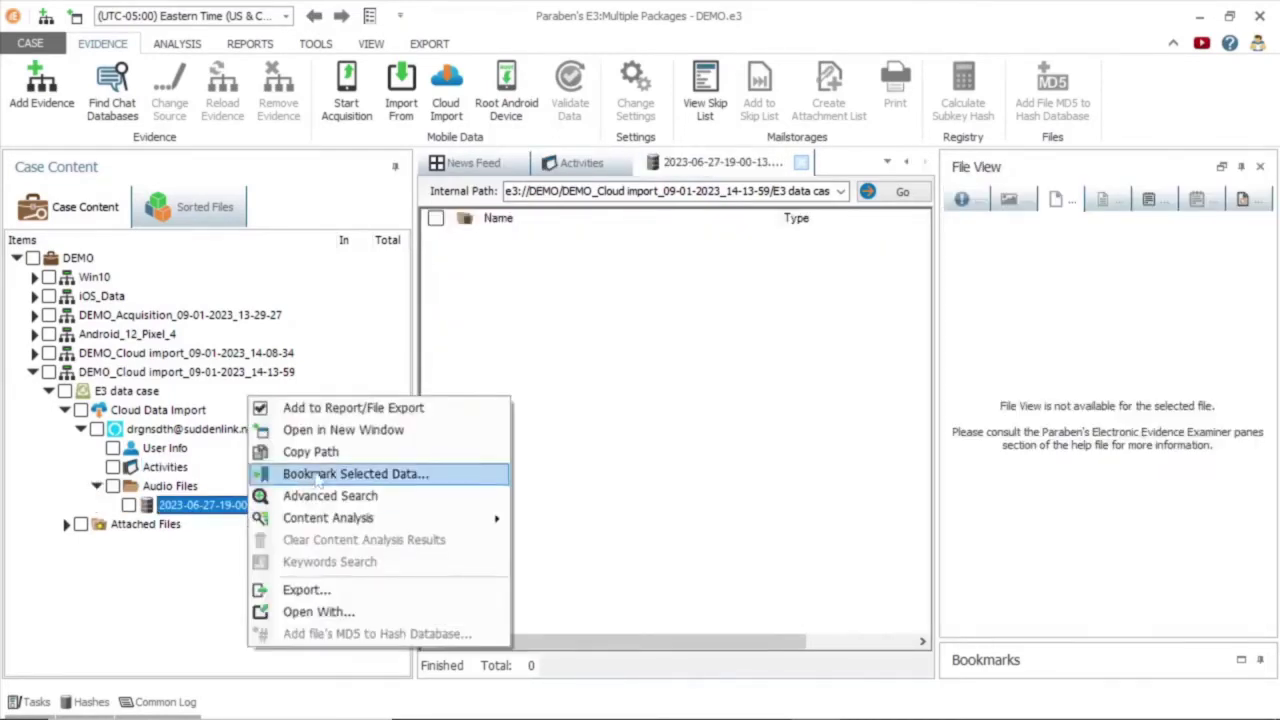
click(318, 611)
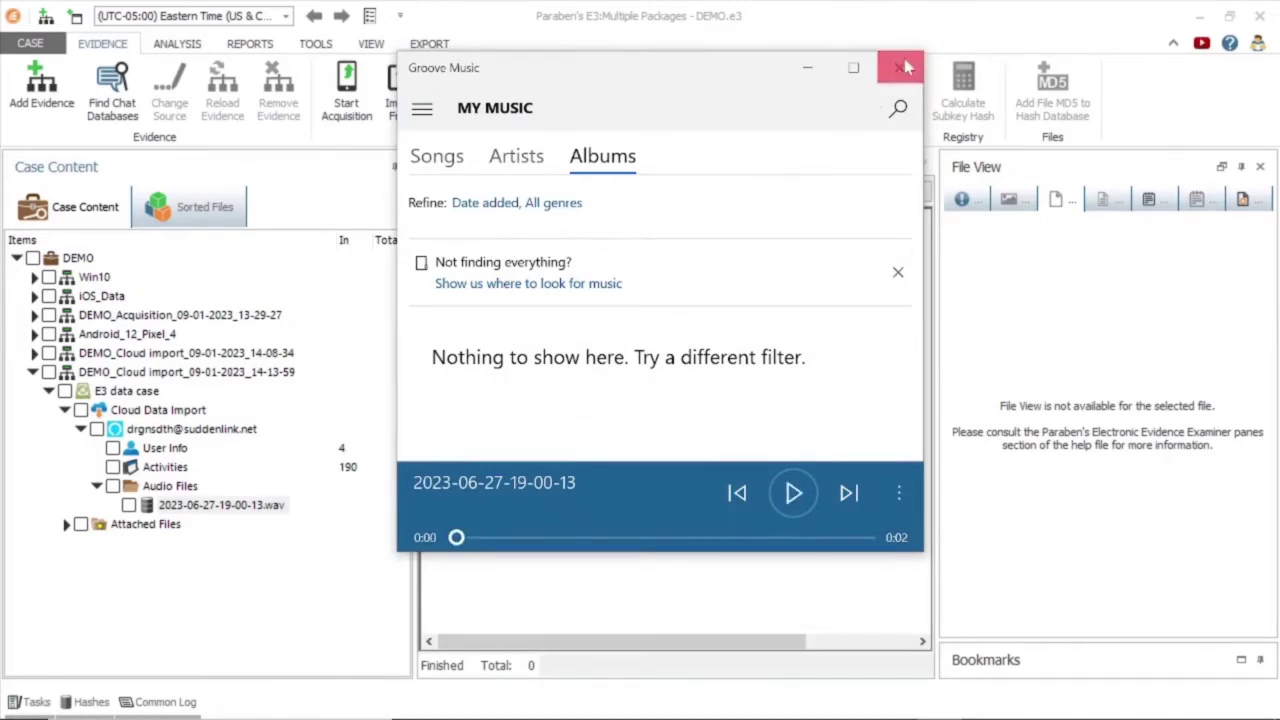
click(905, 67)
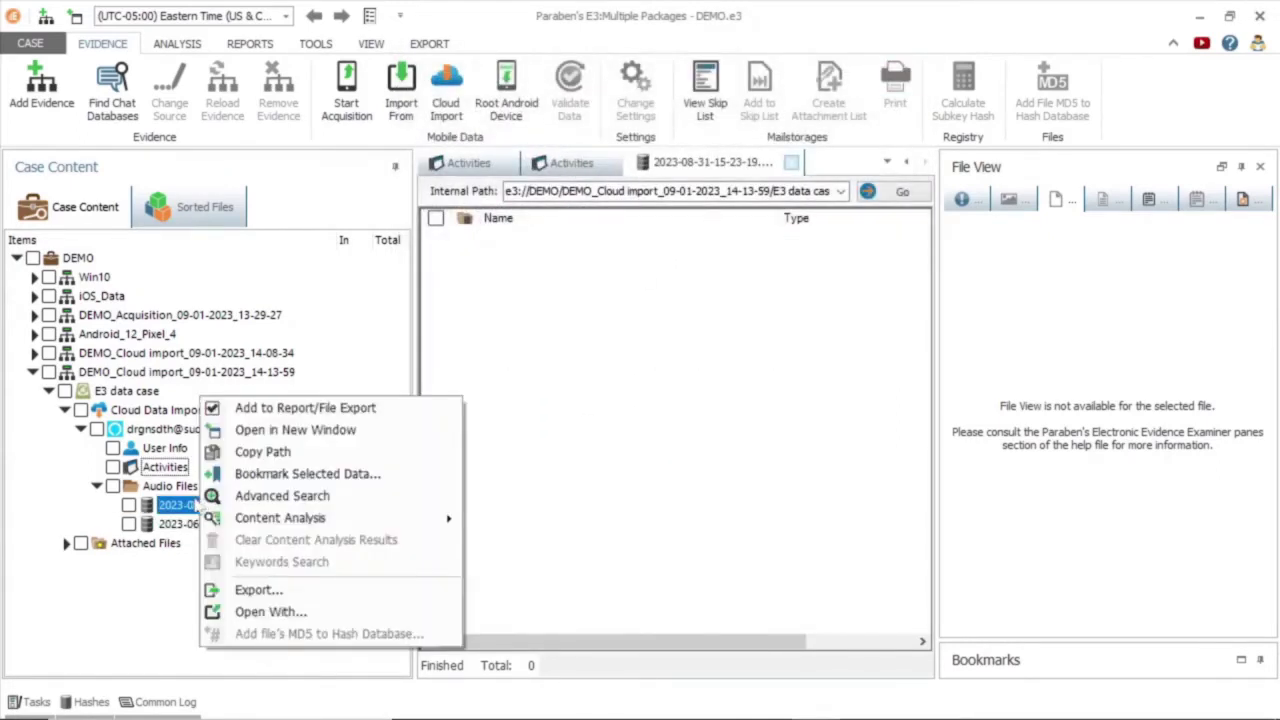
click(270, 611)
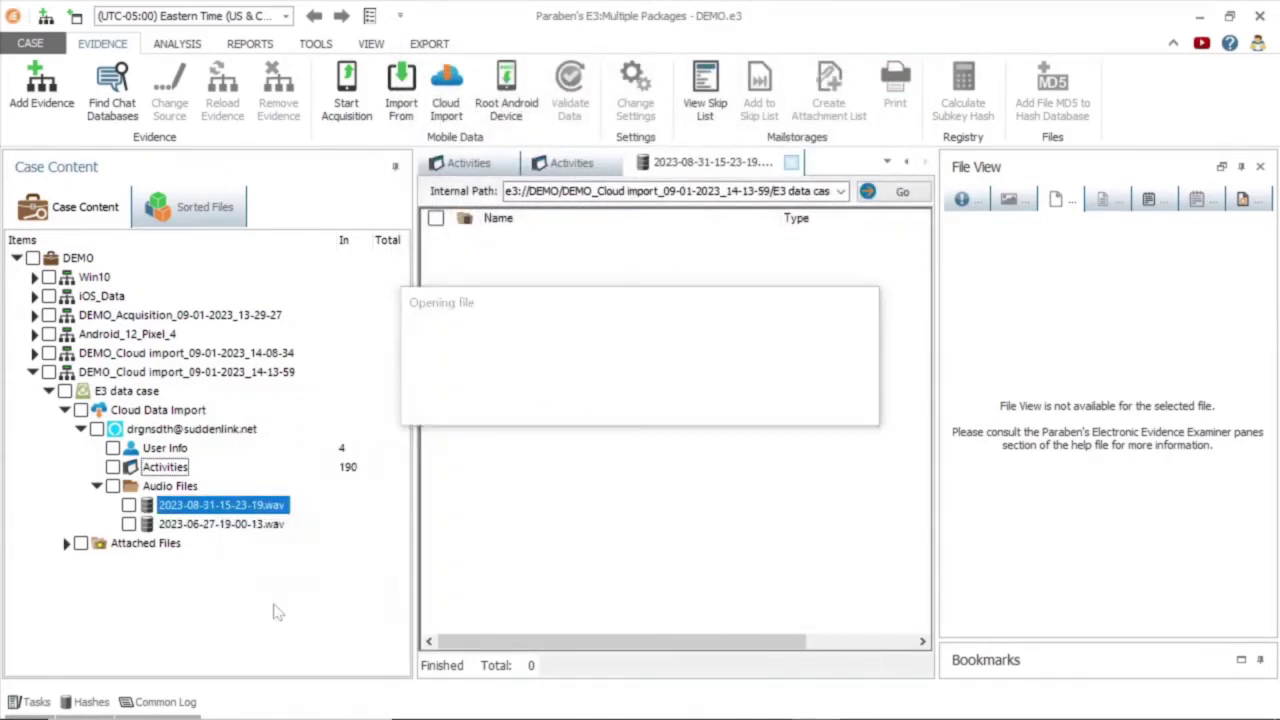
double_click(593, 333)
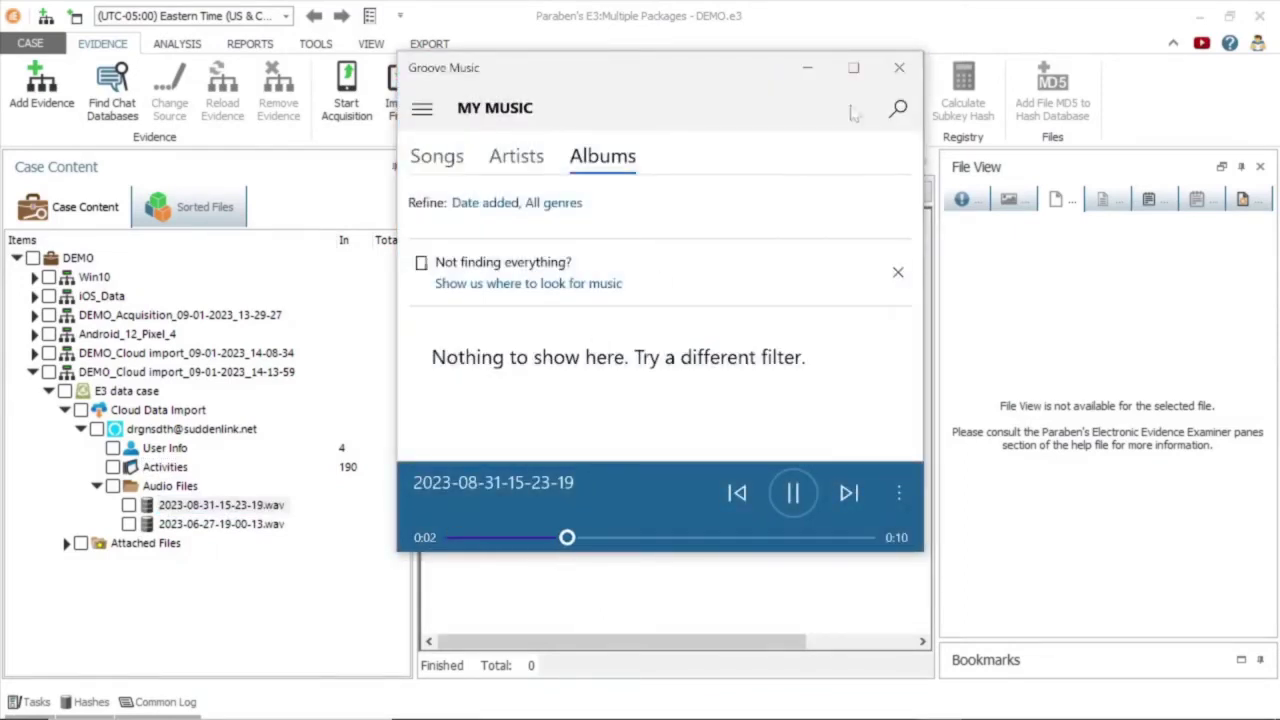
click(907, 70)
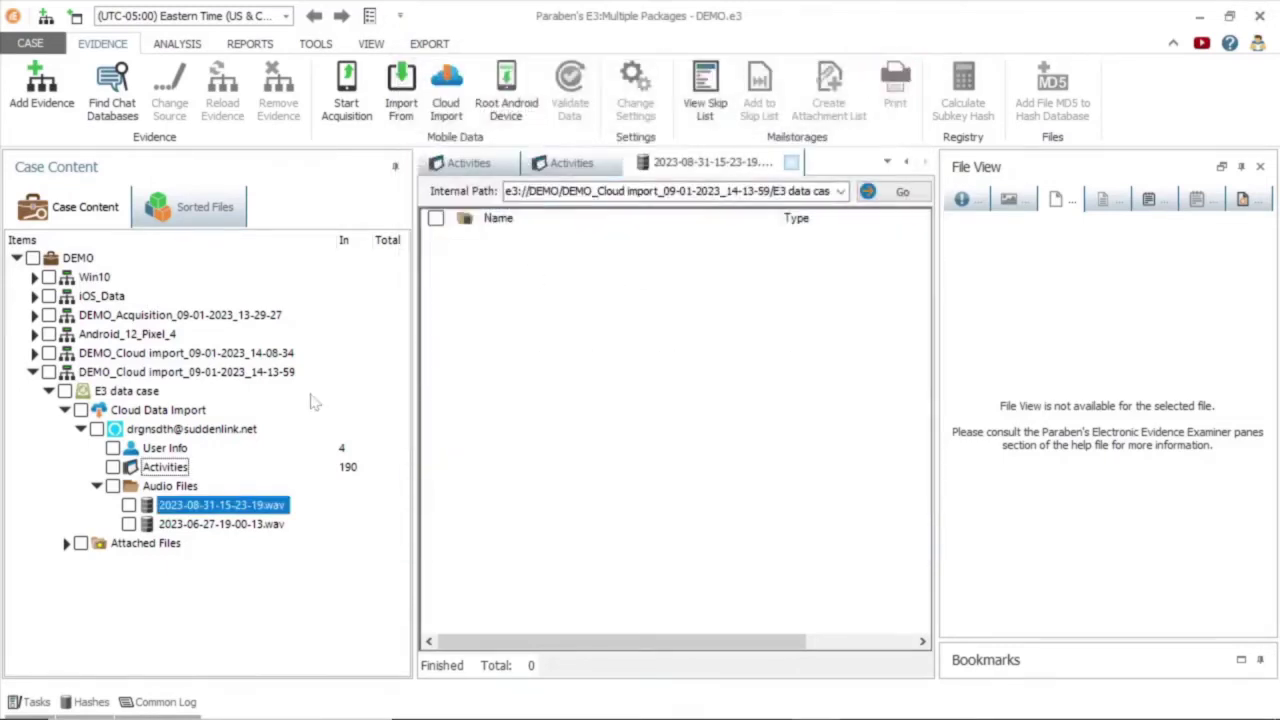
click(180, 486)
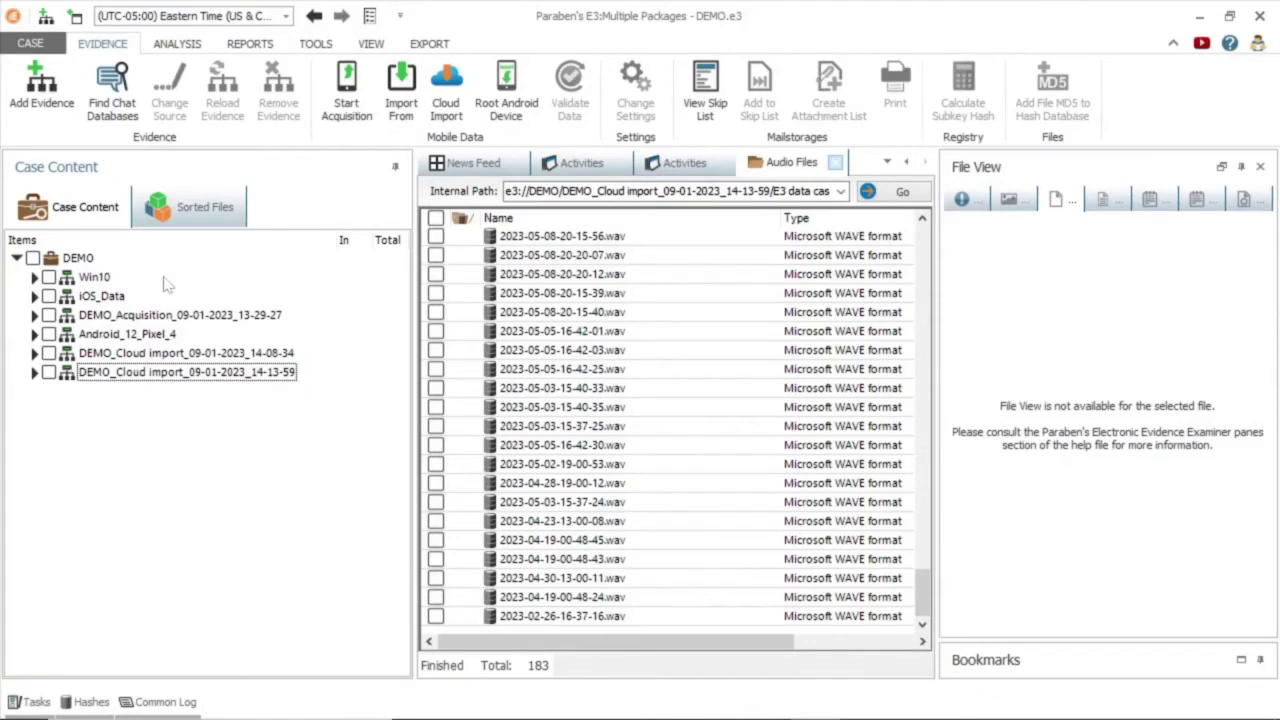
Select the Win10 evidence and review its context actions without choosing one.
click(99, 281)
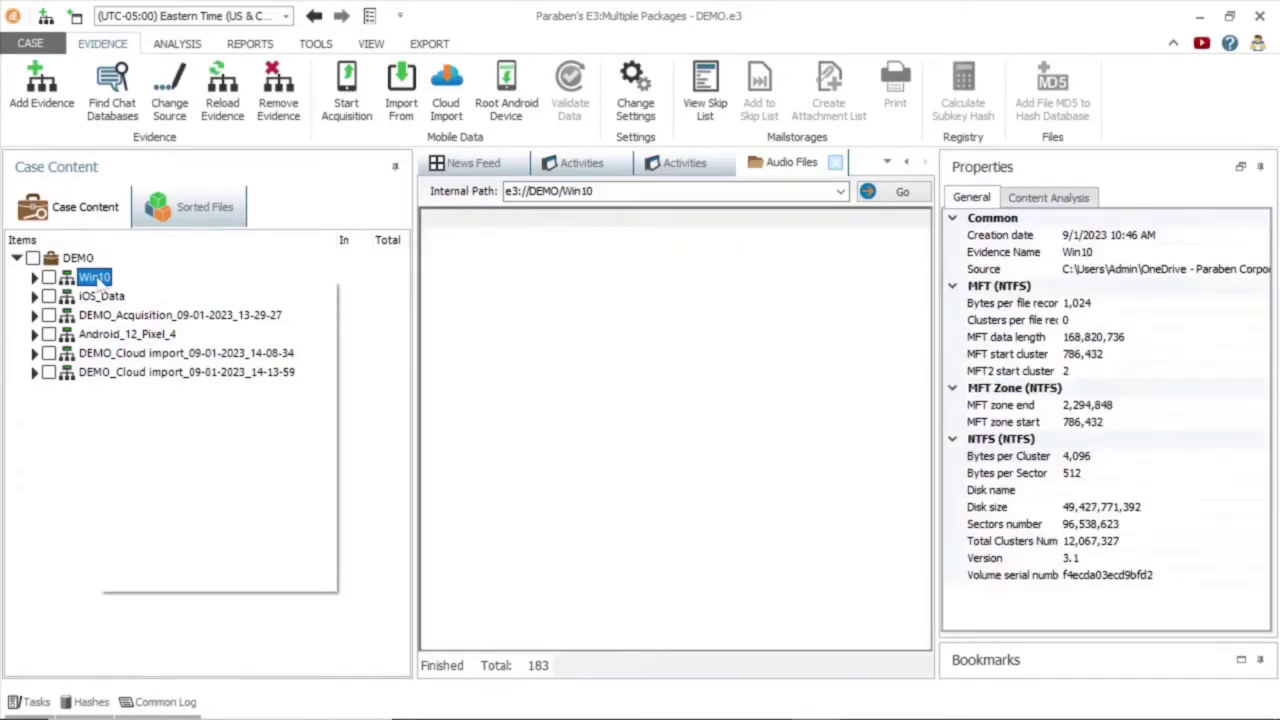
right_click(101, 286)
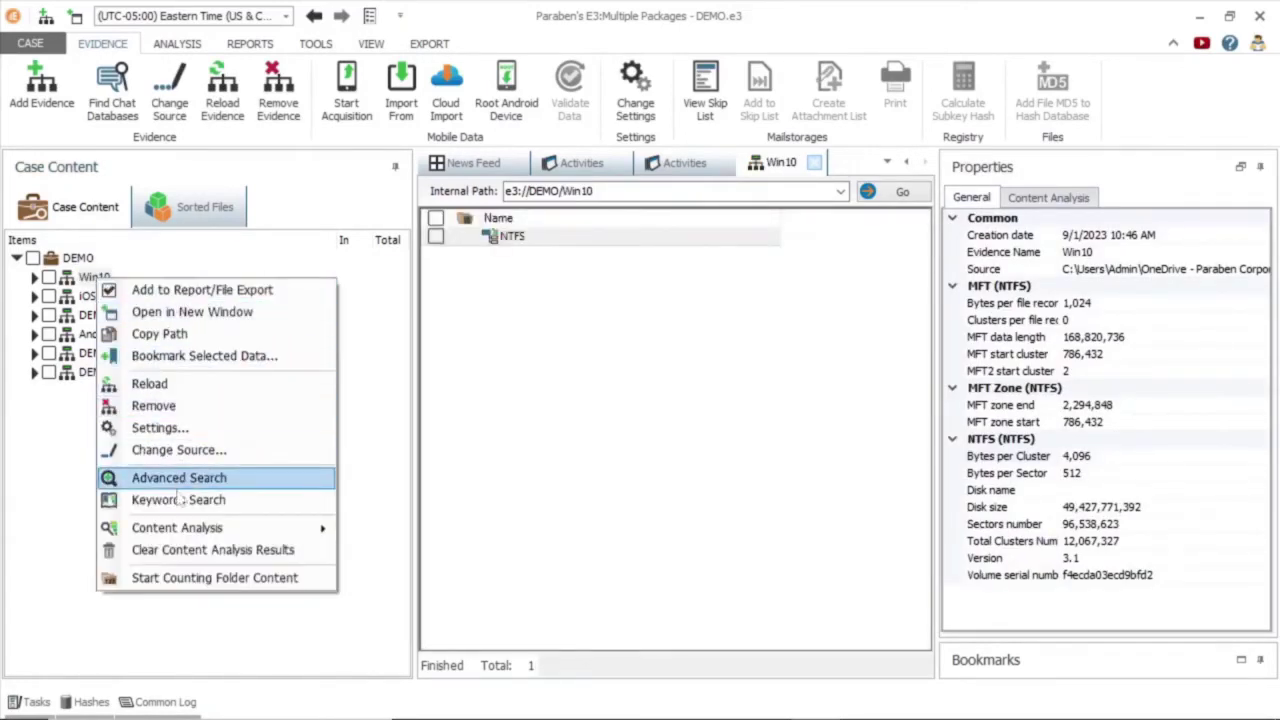
mouse_move(189, 541)
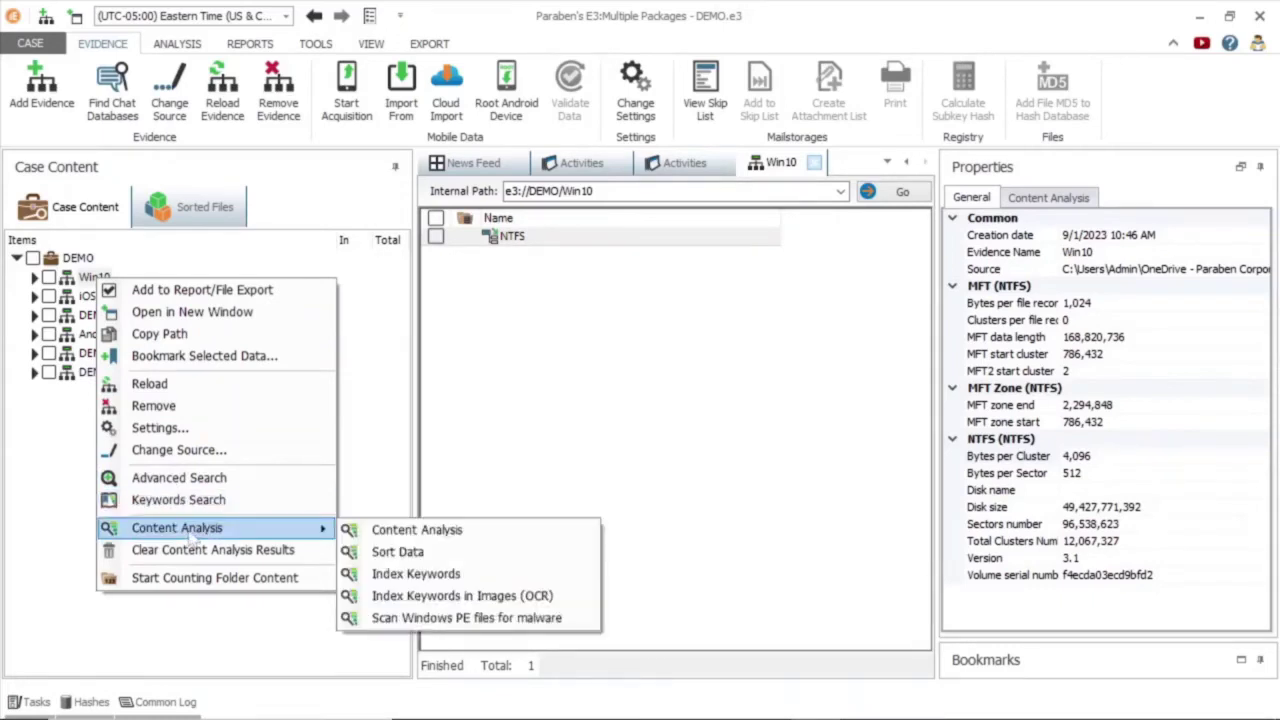
click(40, 486)
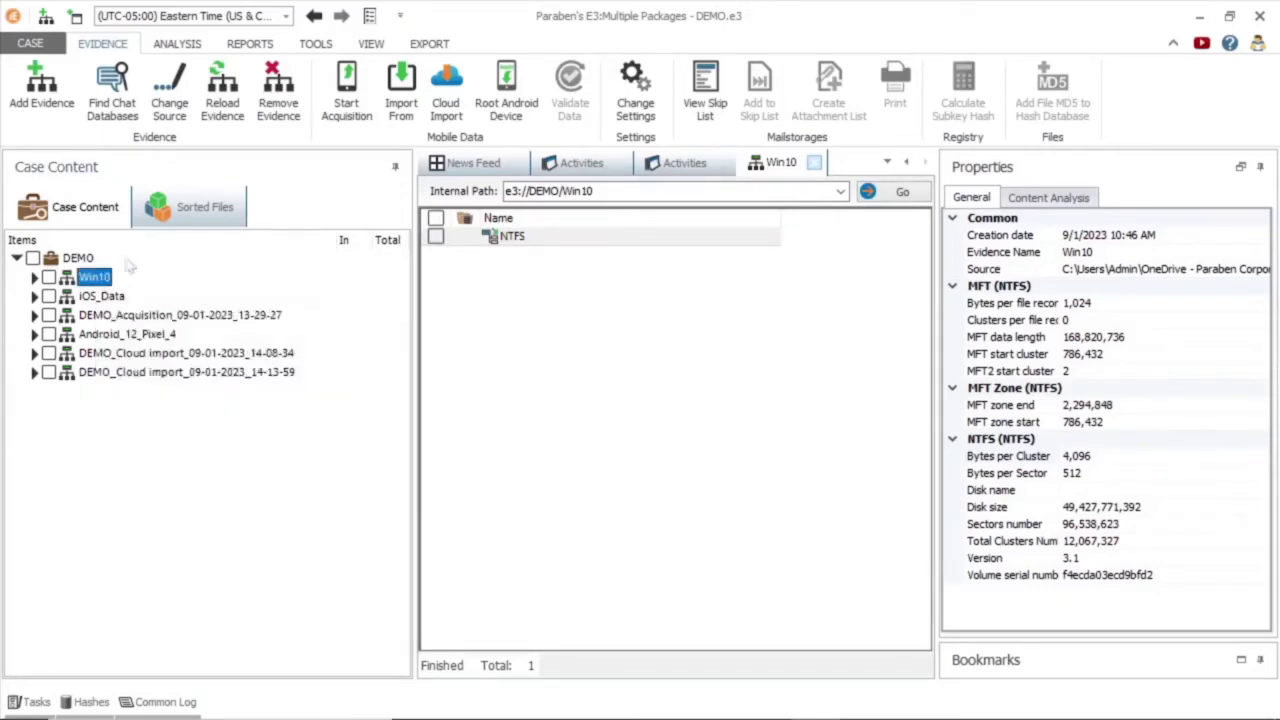
Step through the Content Analysis wizard's data analyzing, advanced and image analyzer pages, then cancel.
click(178, 44)
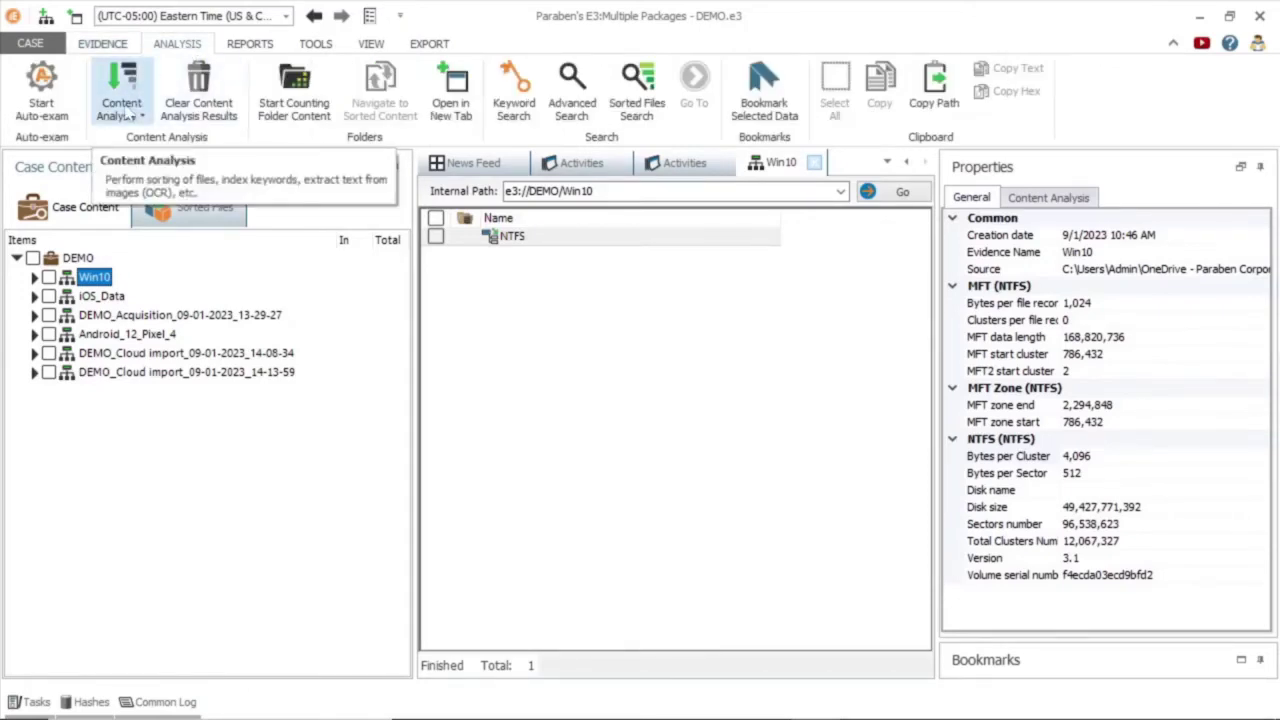
click(129, 117)
click(188, 150)
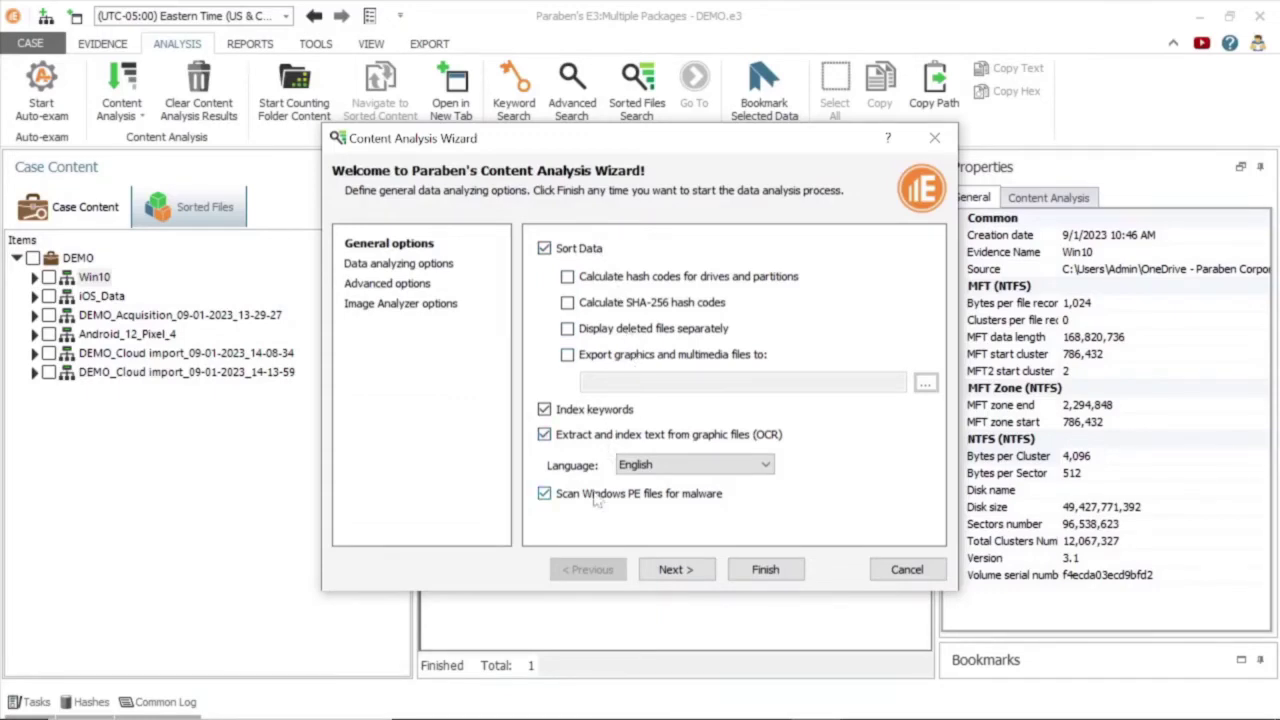
click(430, 266)
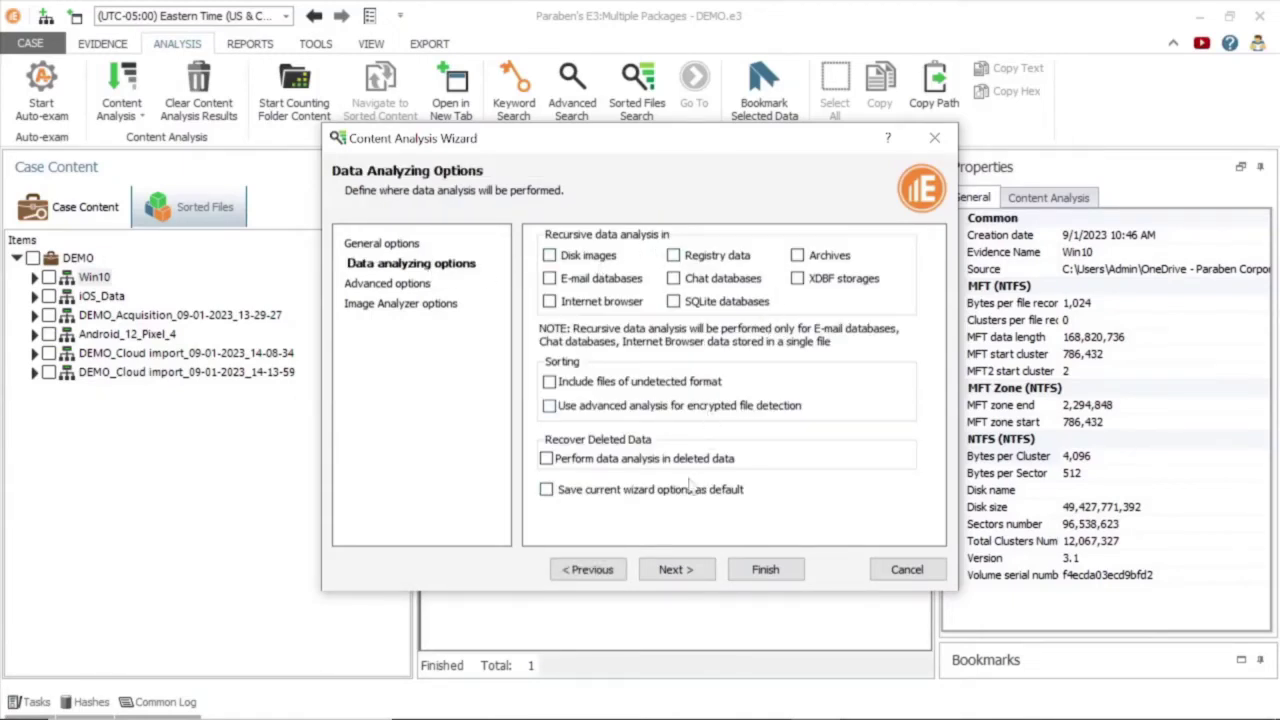
click(688, 570)
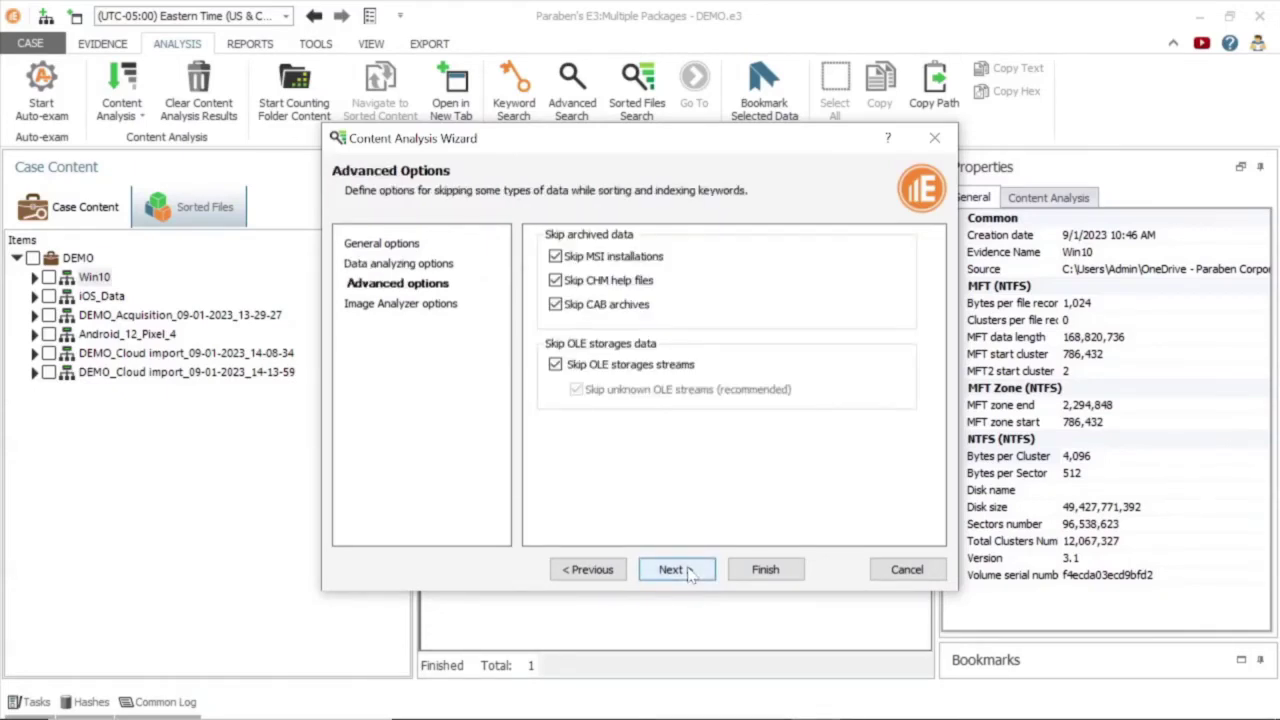
click(688, 570)
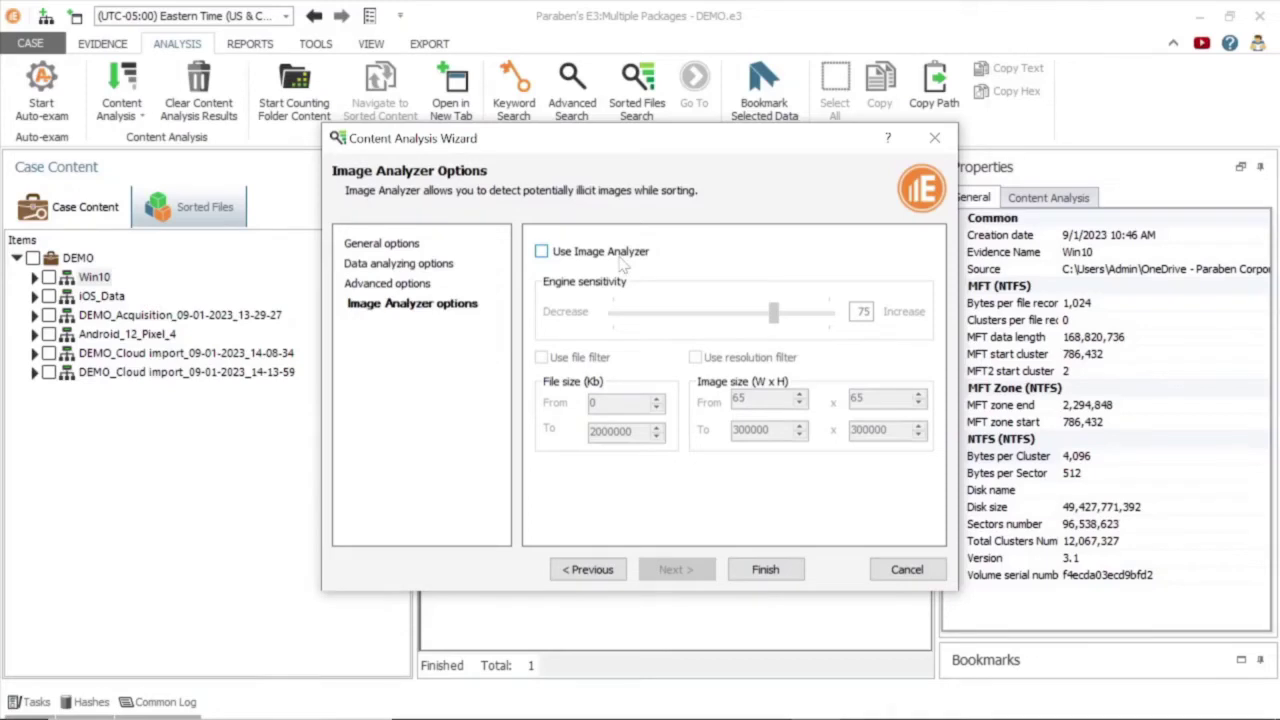
click(906, 570)
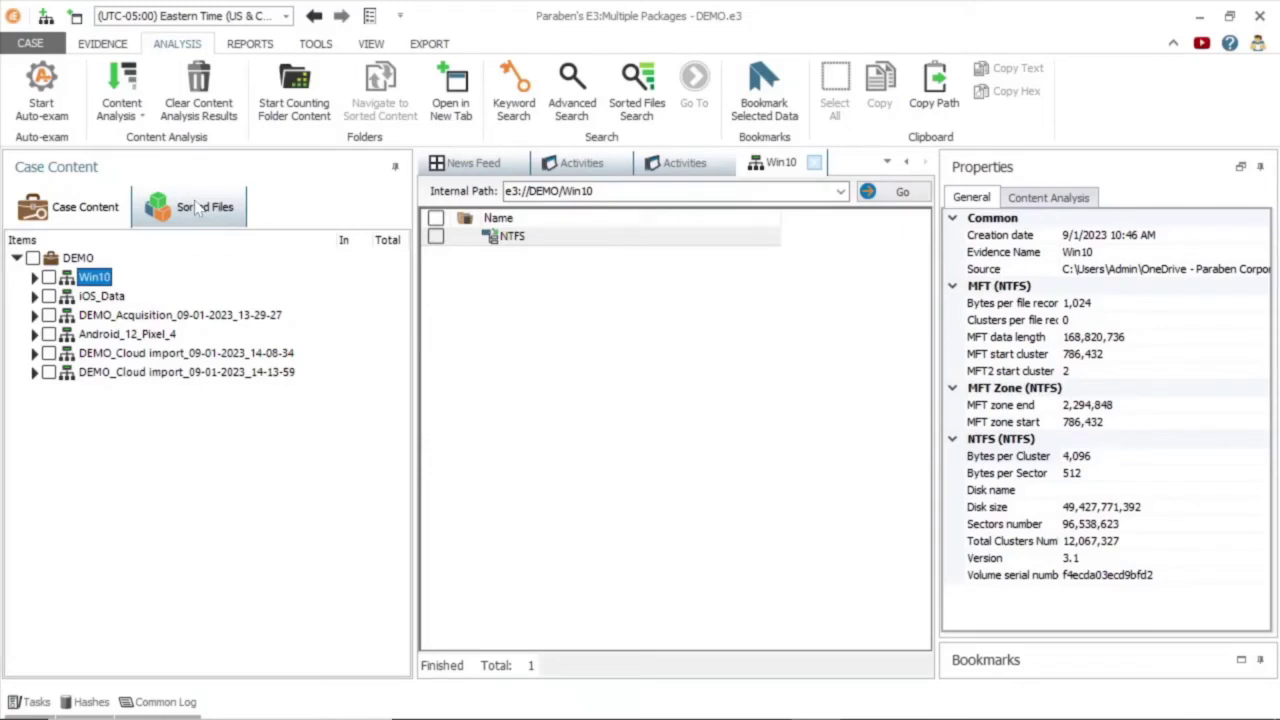
Browse the Documents, Graphics and Databases sorted-file categories, then open Sorted Files Search.
click(197, 207)
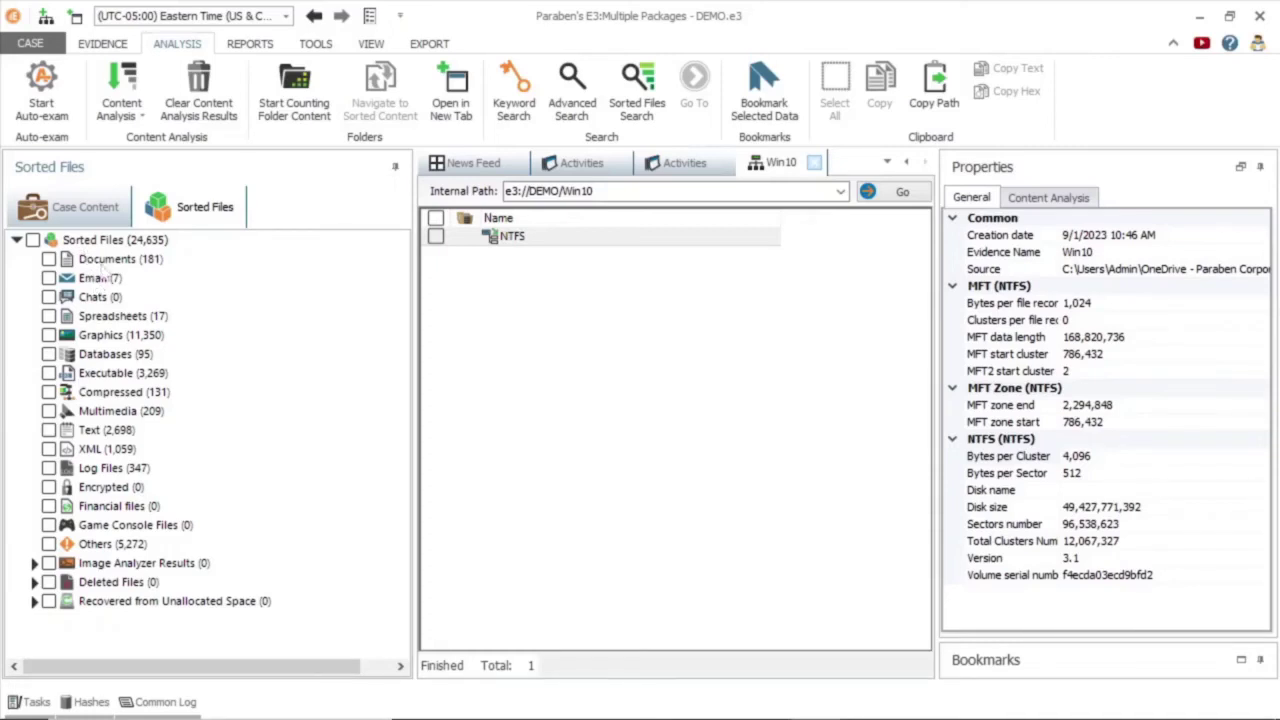
click(103, 262)
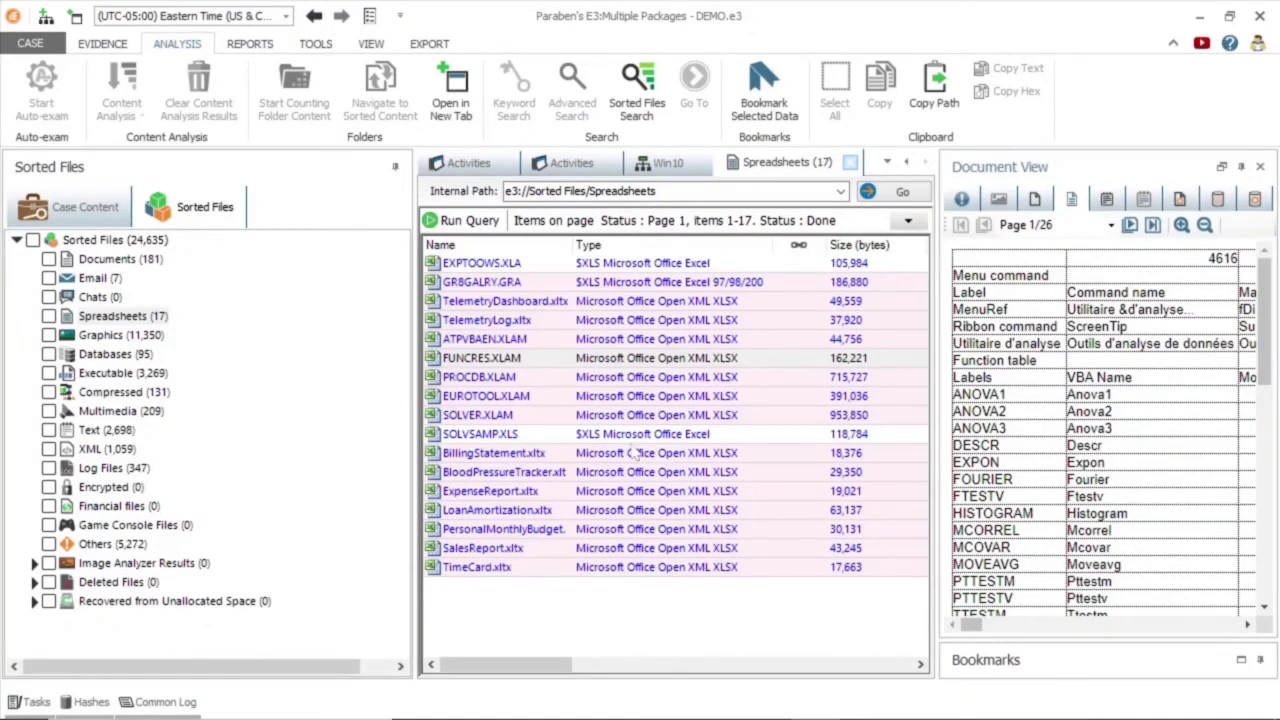
click(140, 340)
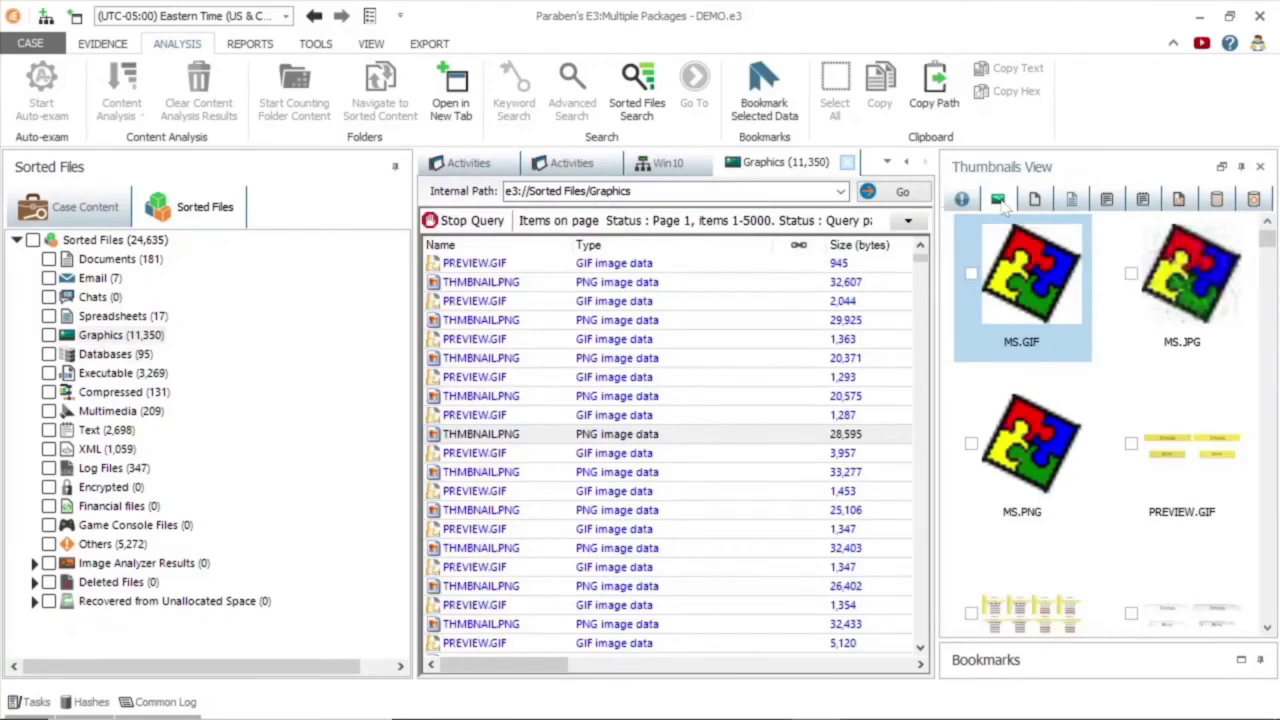
key(Down)
key(Down)
key(Down)
key(Down)
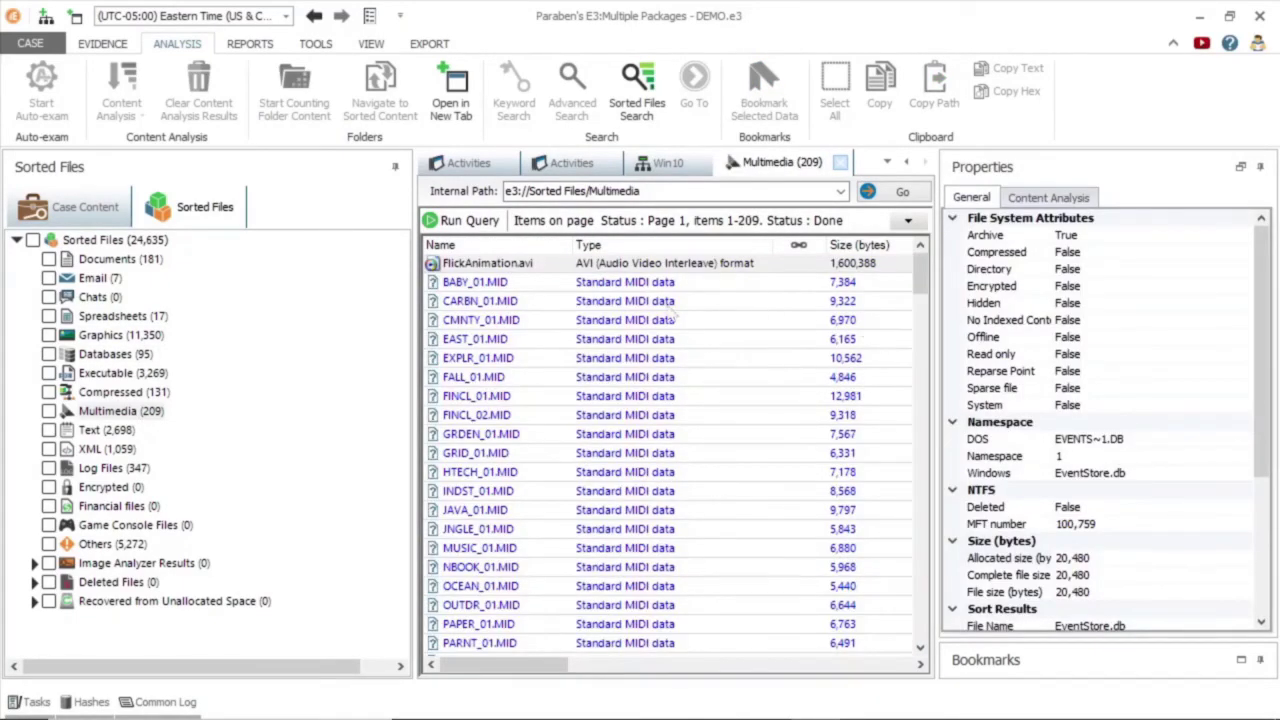
key(Up)
key(Up)
key(Up)
key(Up)
key(Up)
key(Up)
key(Up)
key(Up)
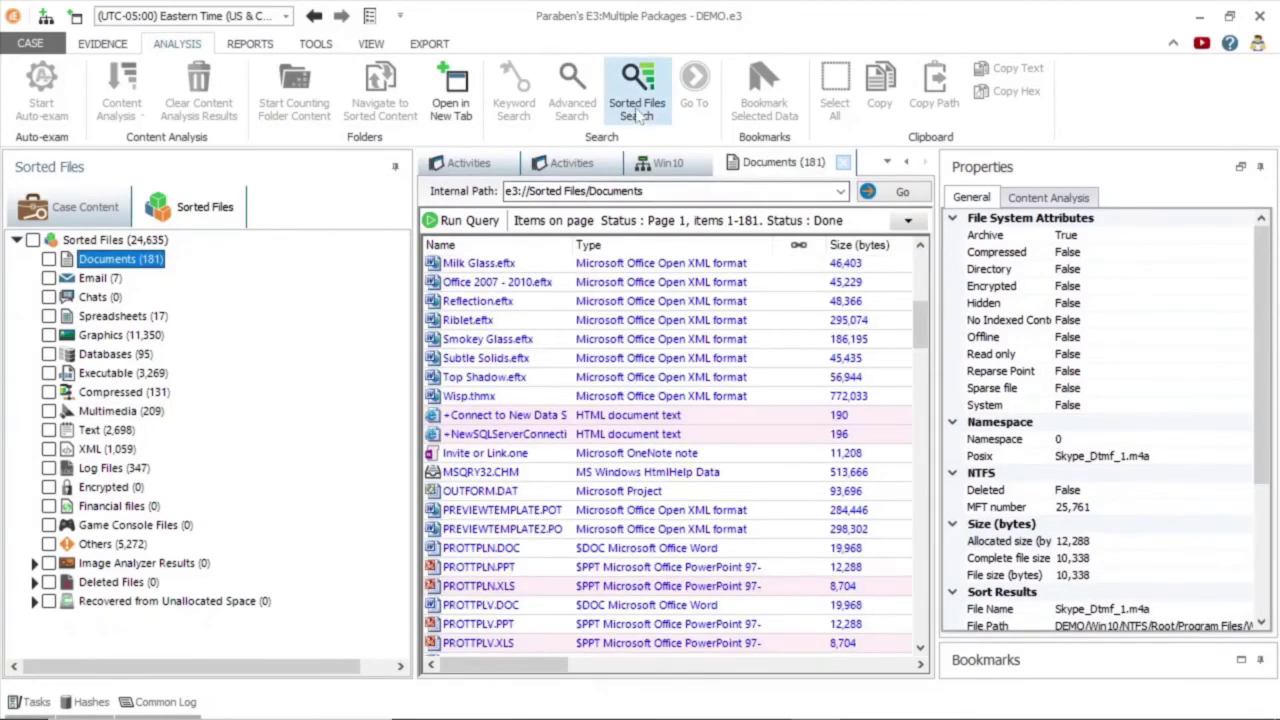
click(637, 112)
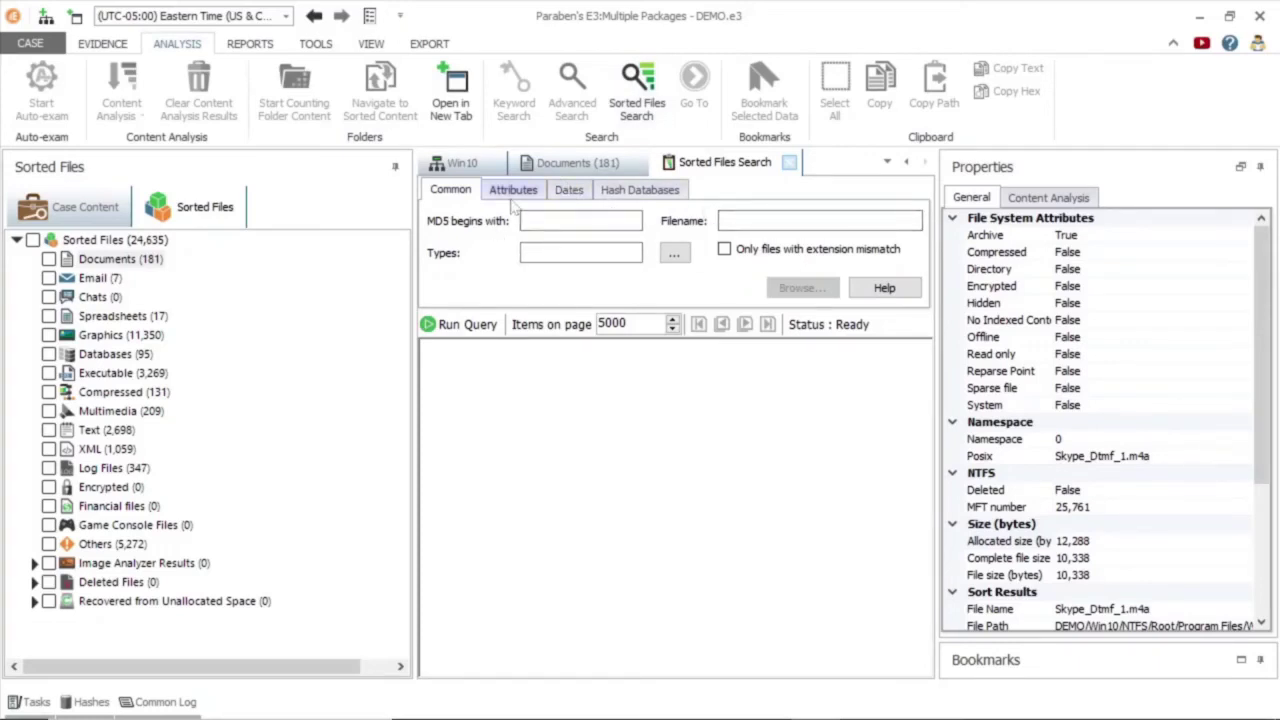
Review the search's Attributes, Dates, Hash Databases and Common tabs, then close the sorted-files search.
click(513, 199)
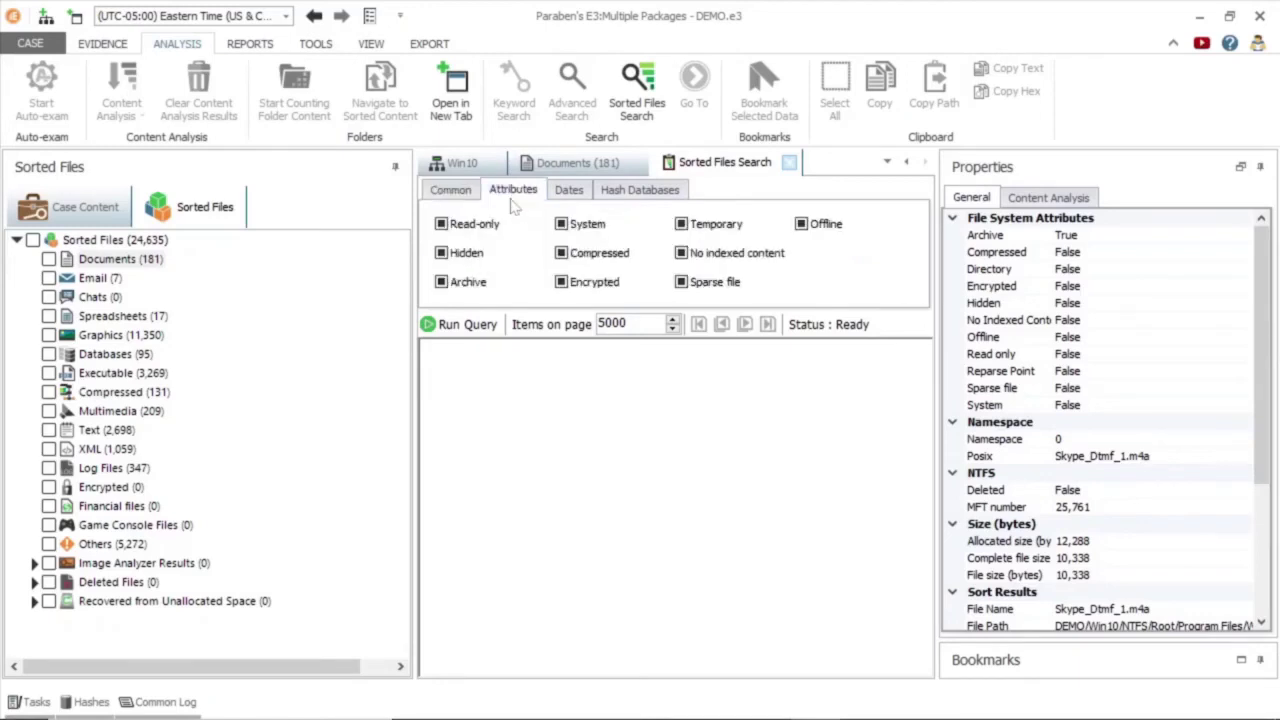
click(567, 199)
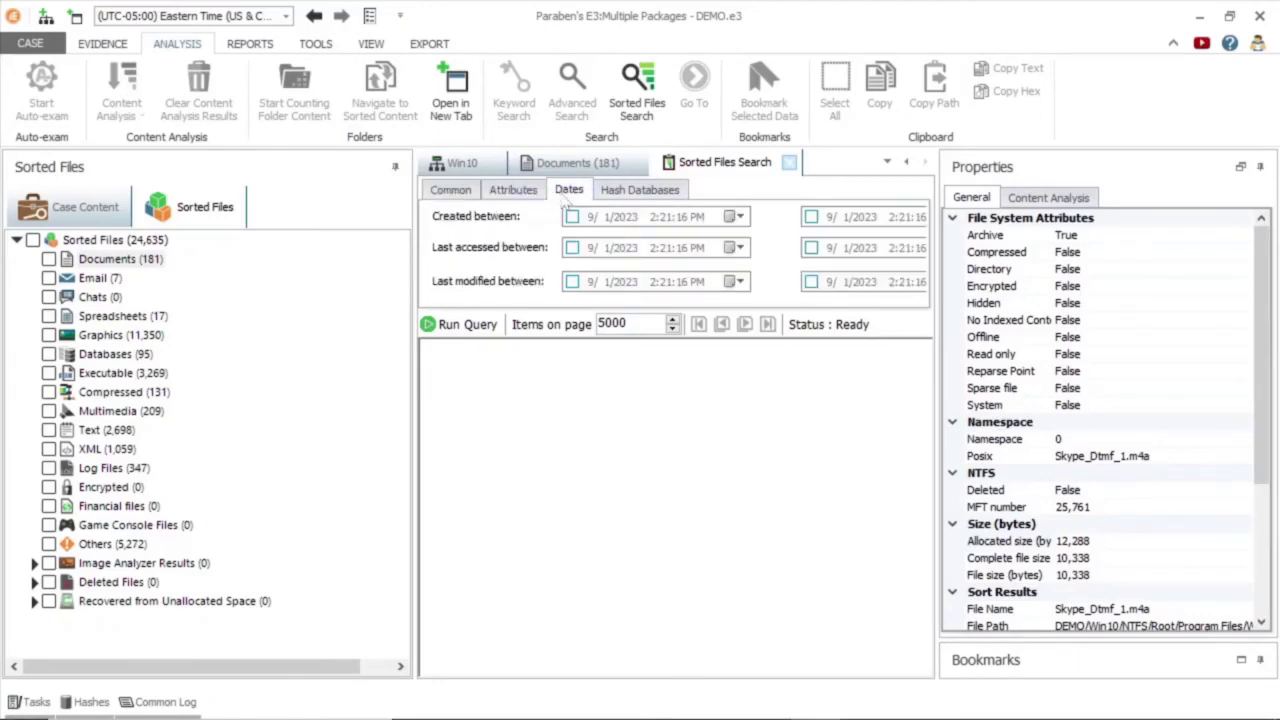
click(625, 197)
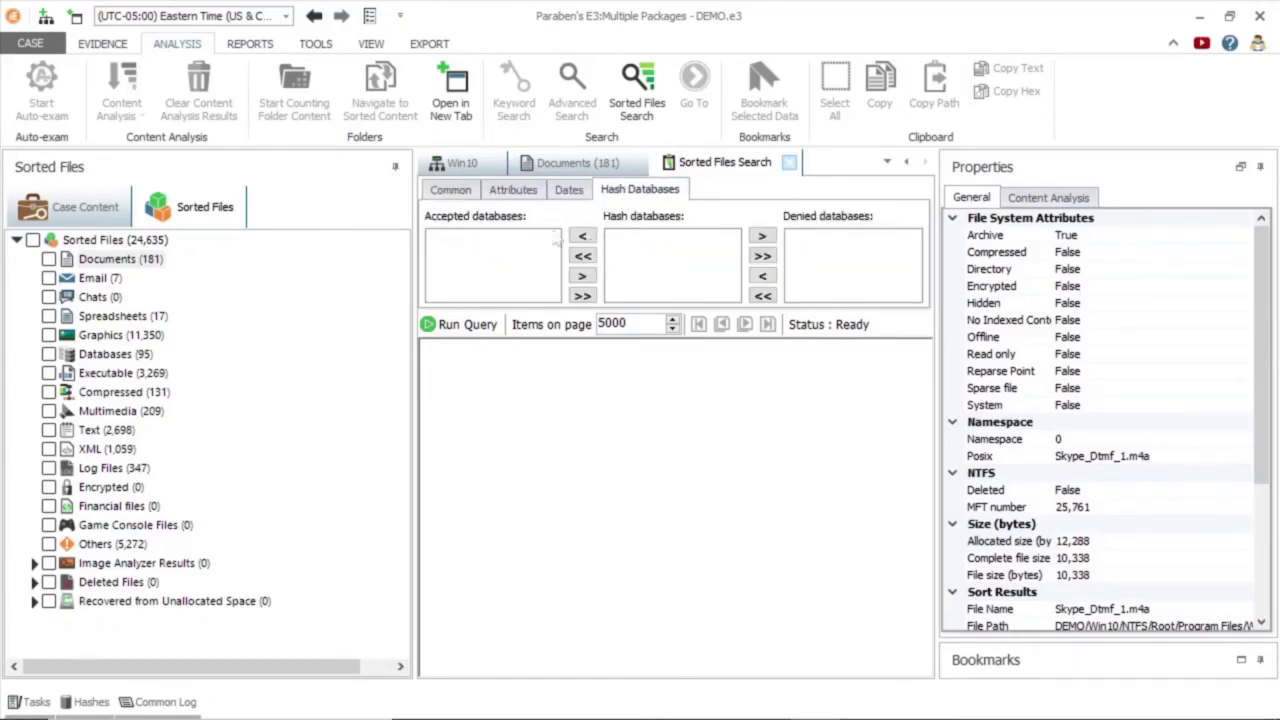
click(456, 197)
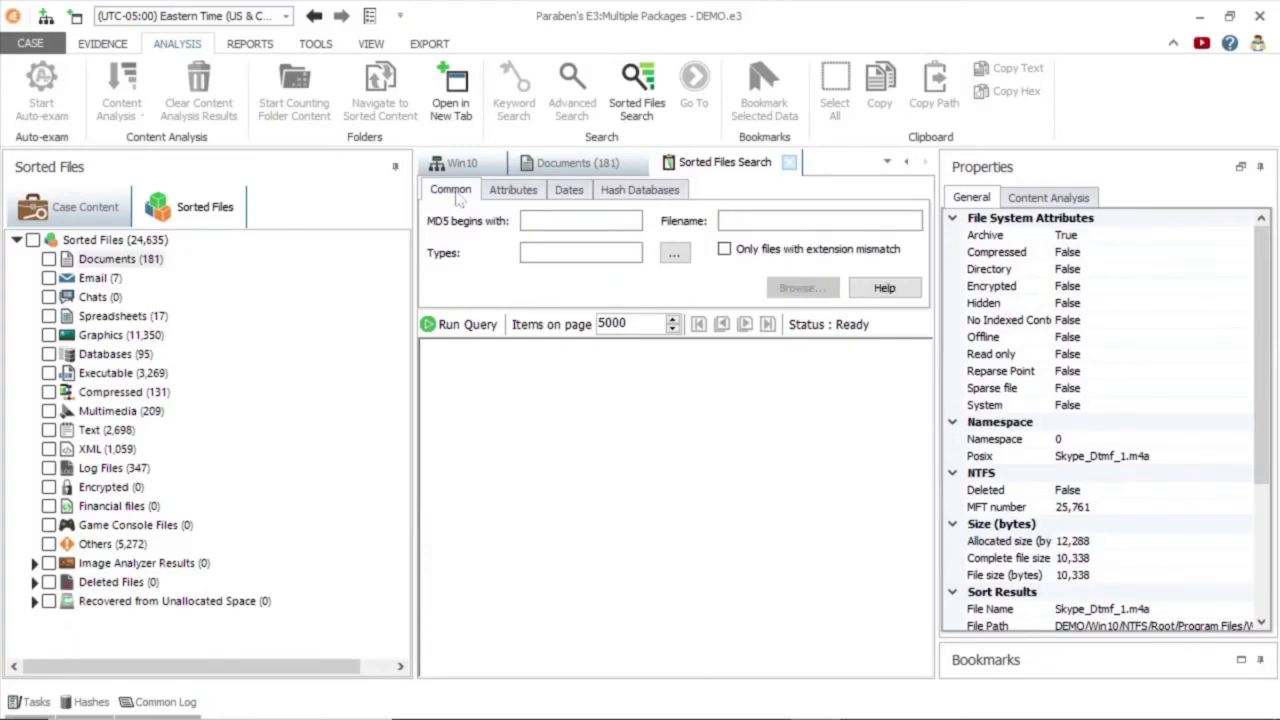
click(790, 162)
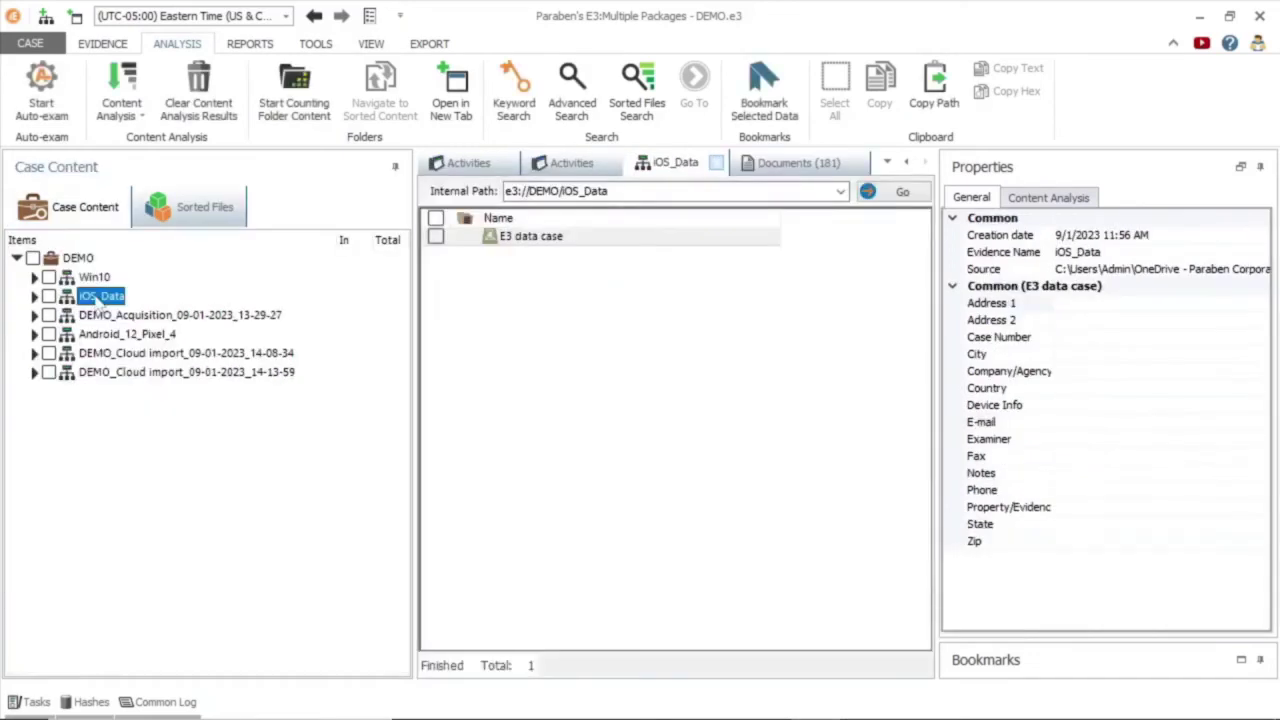
Open Advanced and Keyword searches on iOS_Data, then expand the Image Analyzer Results categories.
click(581, 80)
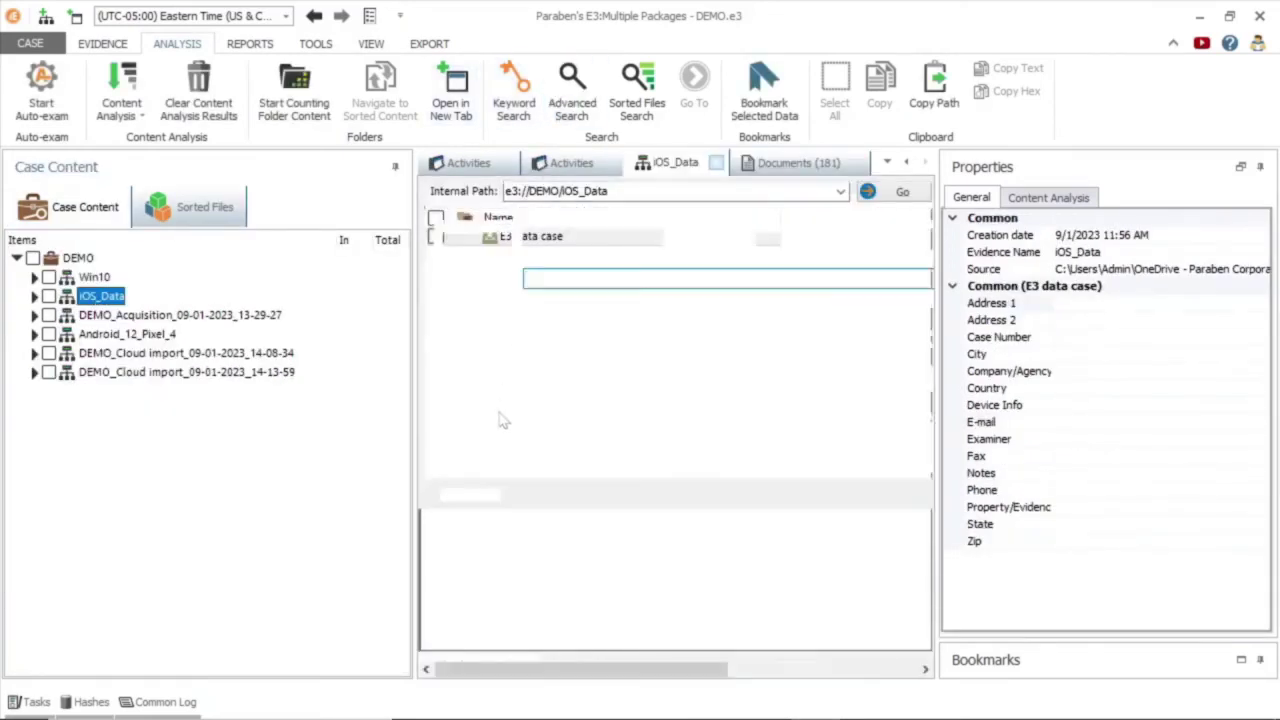
mouse_move(532, 296)
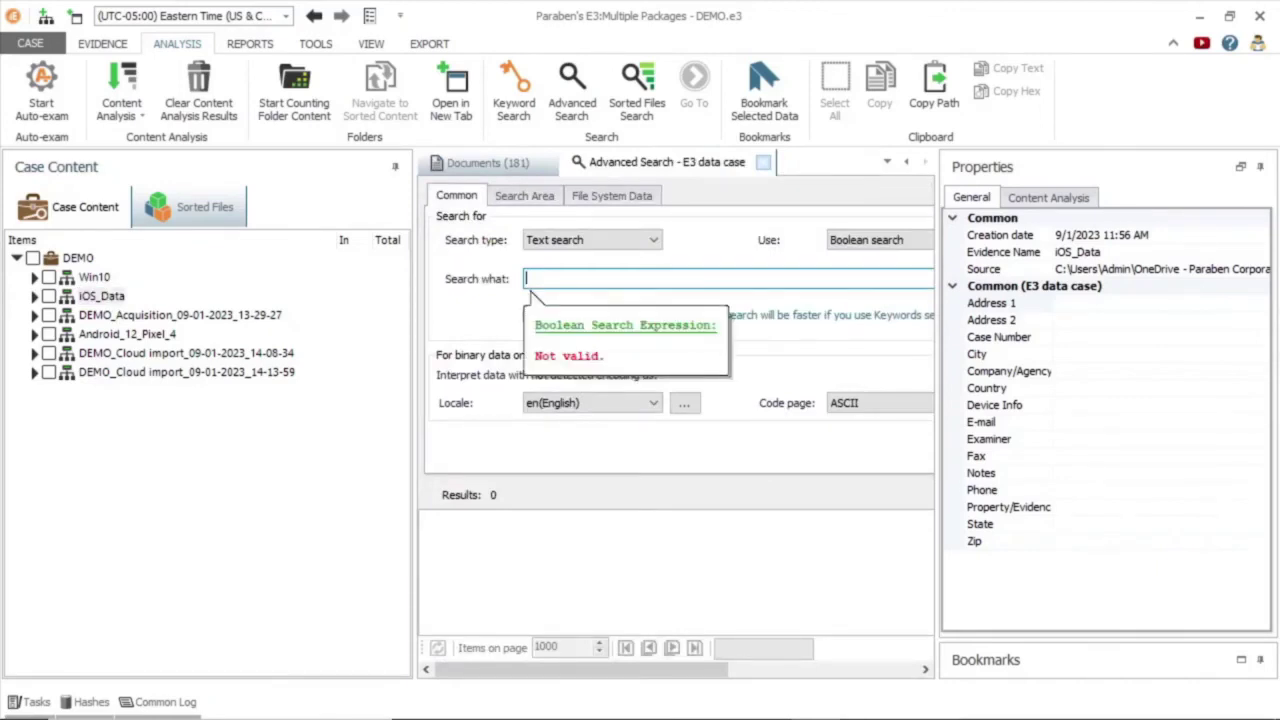
click(876, 244)
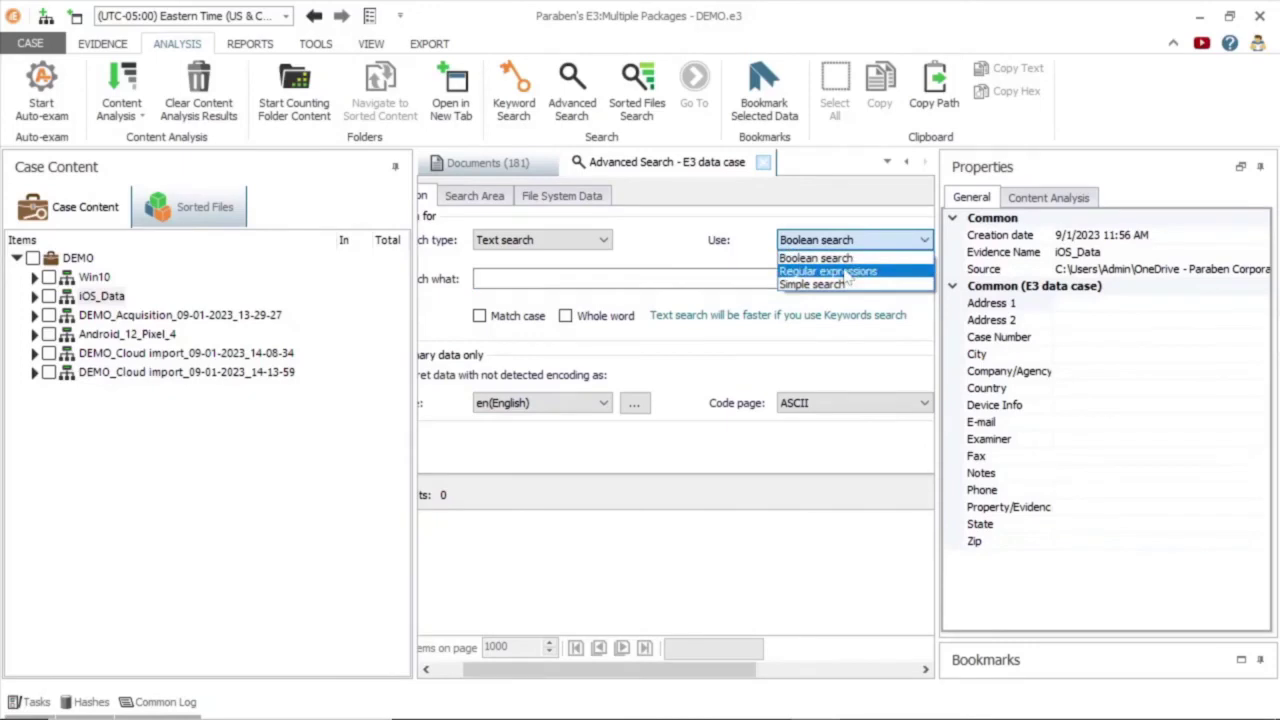
click(513, 95)
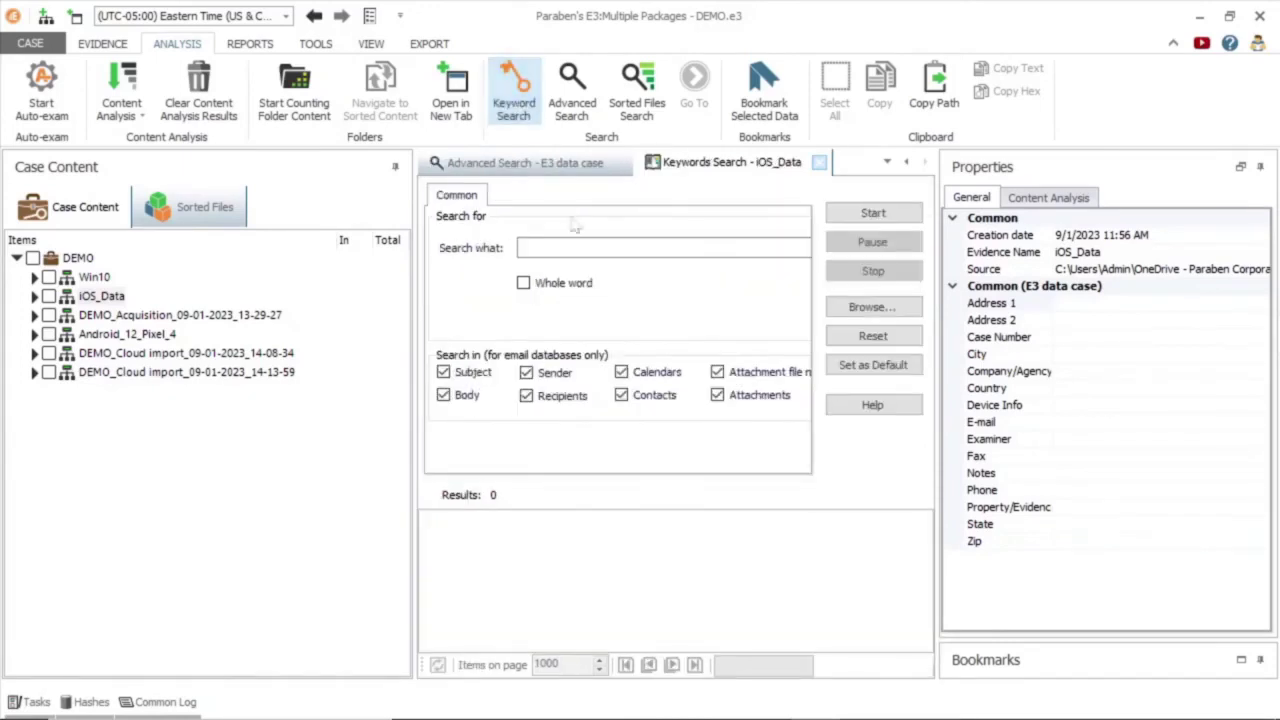
mouse_move(528, 268)
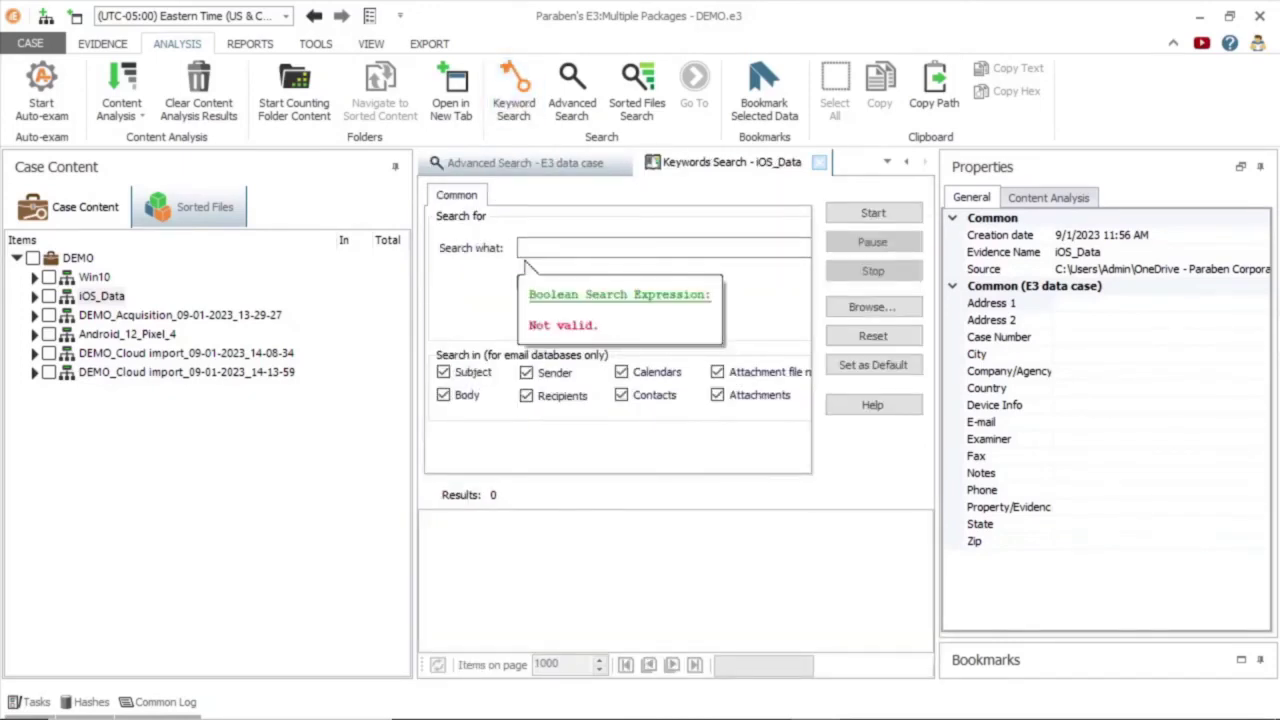
click(526, 257)
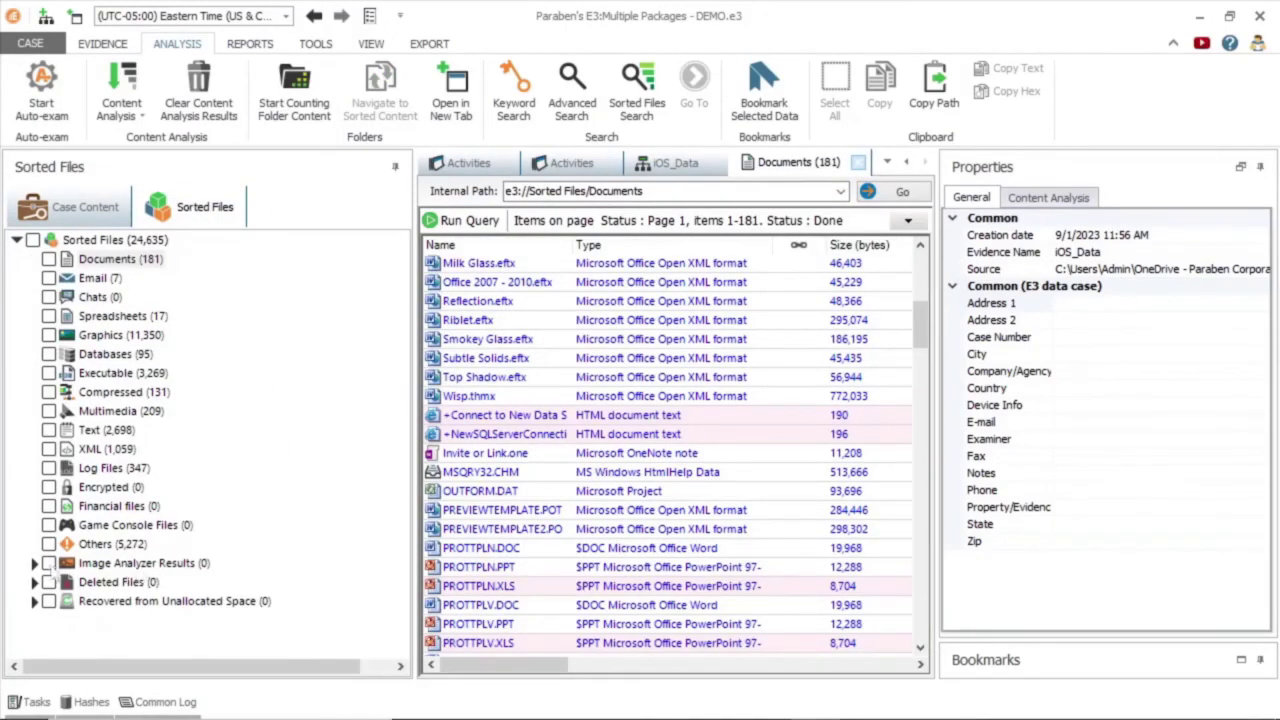
click(34, 563)
drag(398, 442, 365, 588)
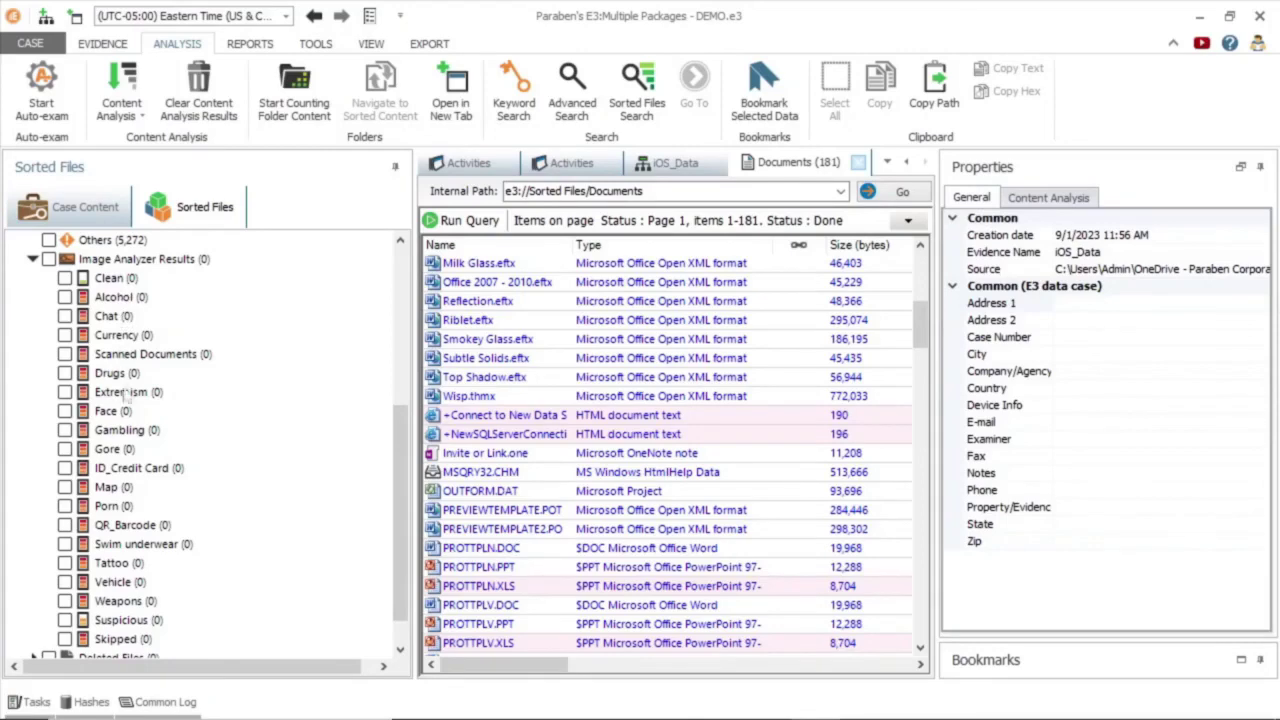